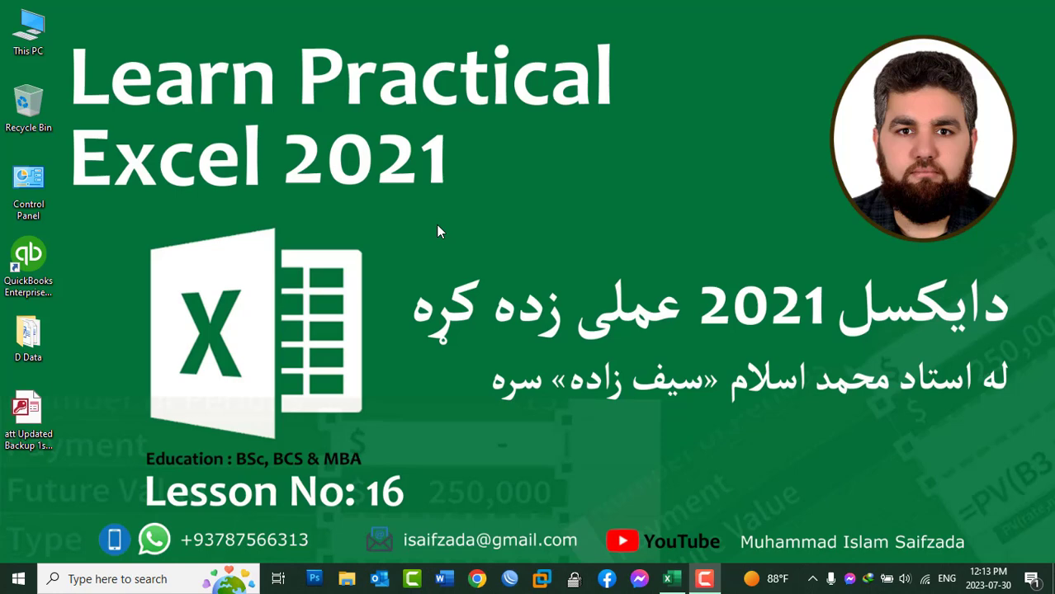
Refresh the desktop and bring back the empty Book1 Excel window.
right_click(437, 228)
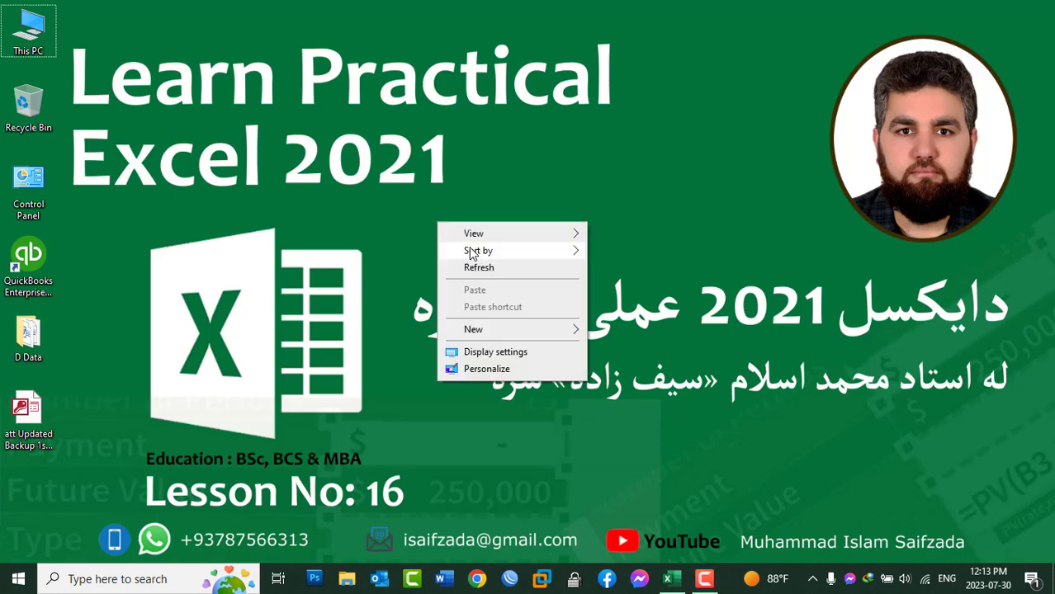
click(478, 264)
click(679, 584)
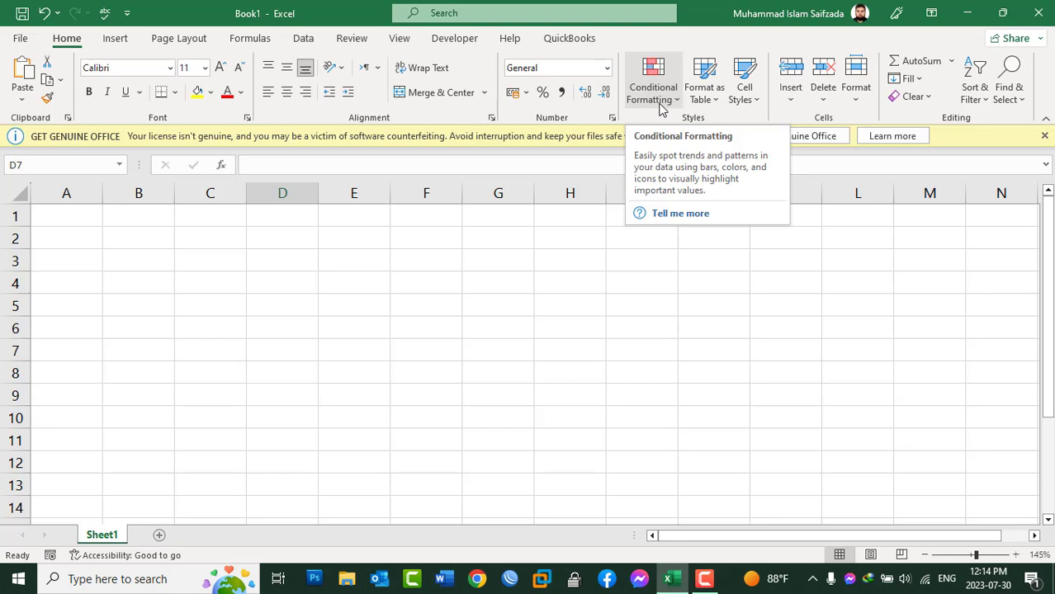
Enter the headers EmpName, Post and Salary in A1:C1 and autofit column A.
click(75, 214)
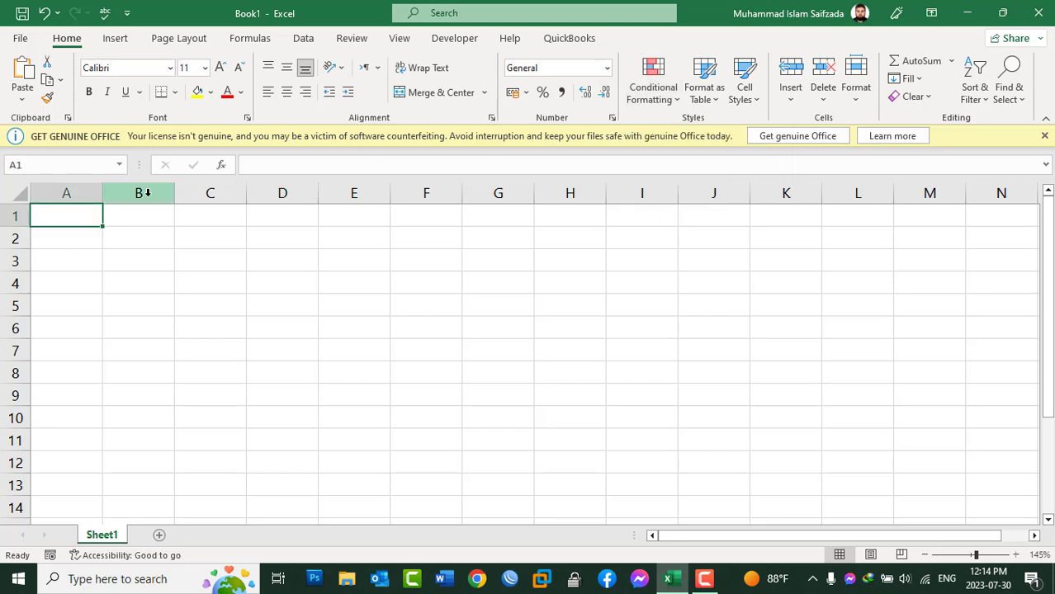
text(EmpName)
key(Tab)
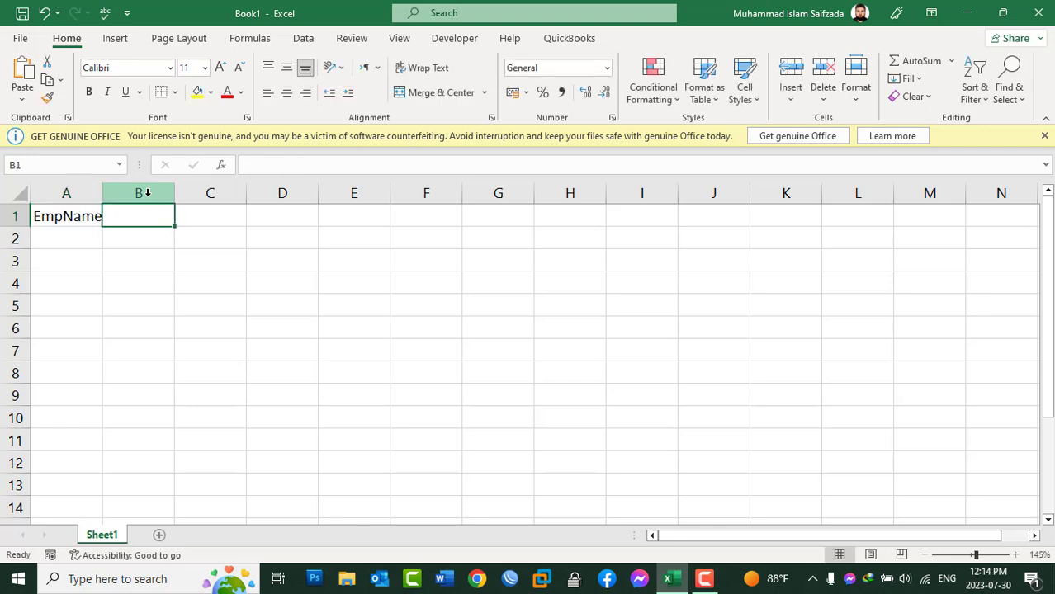
text(Post)
key(Tab)
text(S)
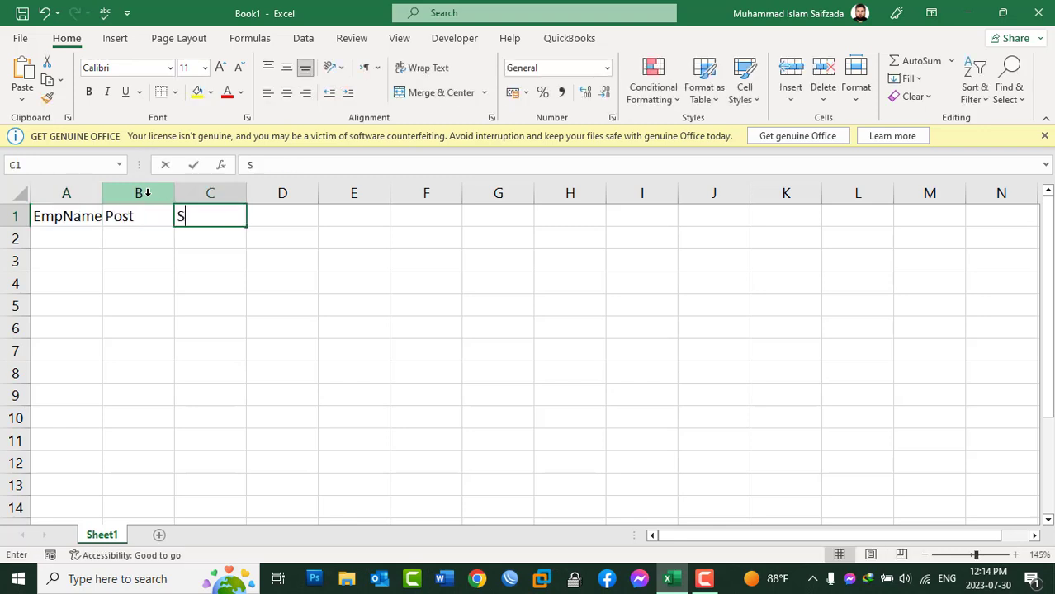
text(alary)
key(Tab)
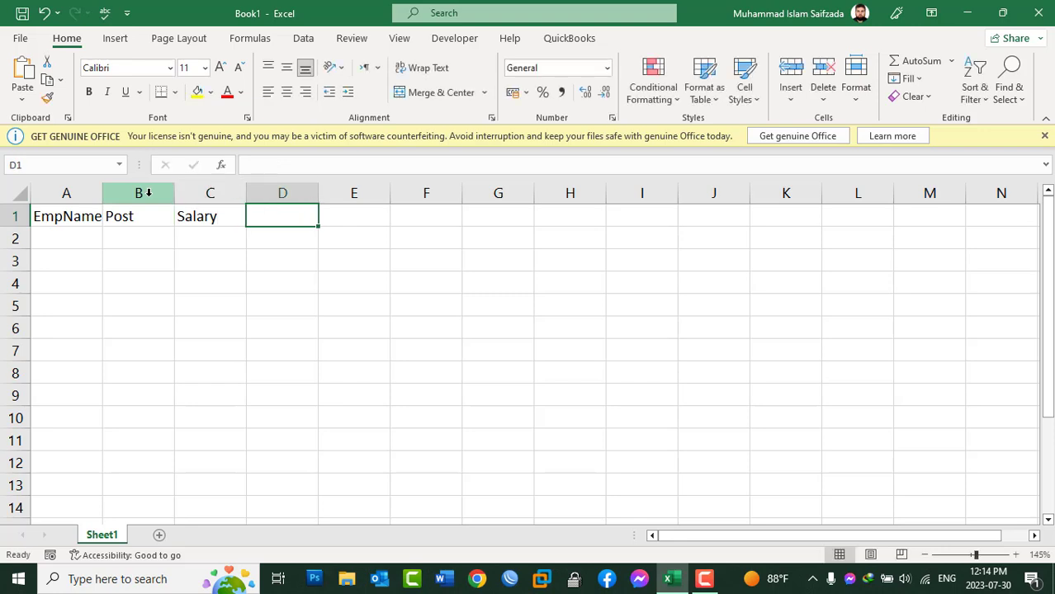
double_click(103, 194)
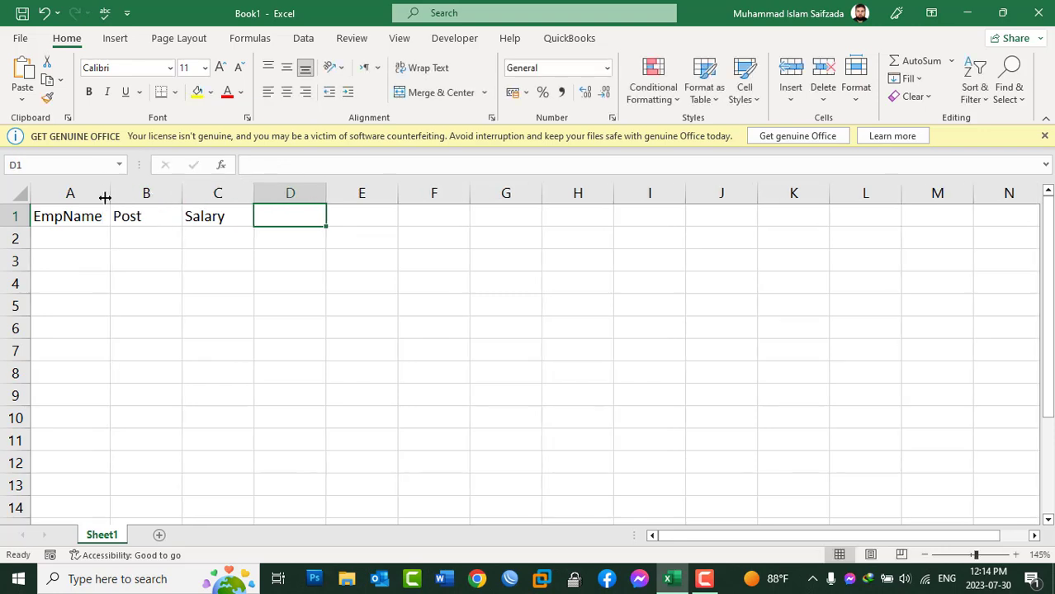
Enter six employee names in A2:A7, correcting two misspelled entries.
click(68, 238)
text(I)
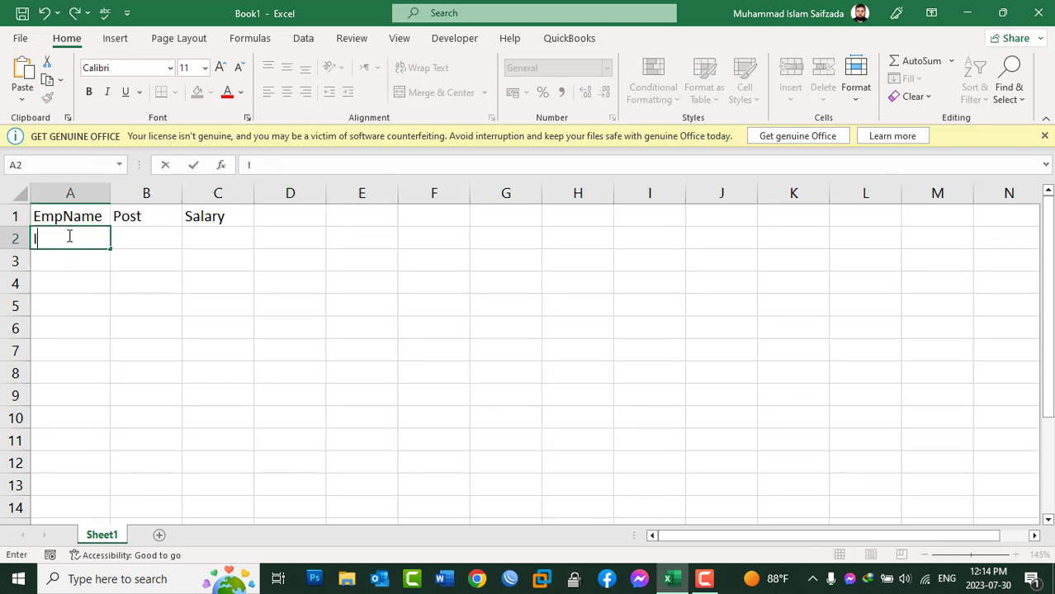
text(slam Khan J)
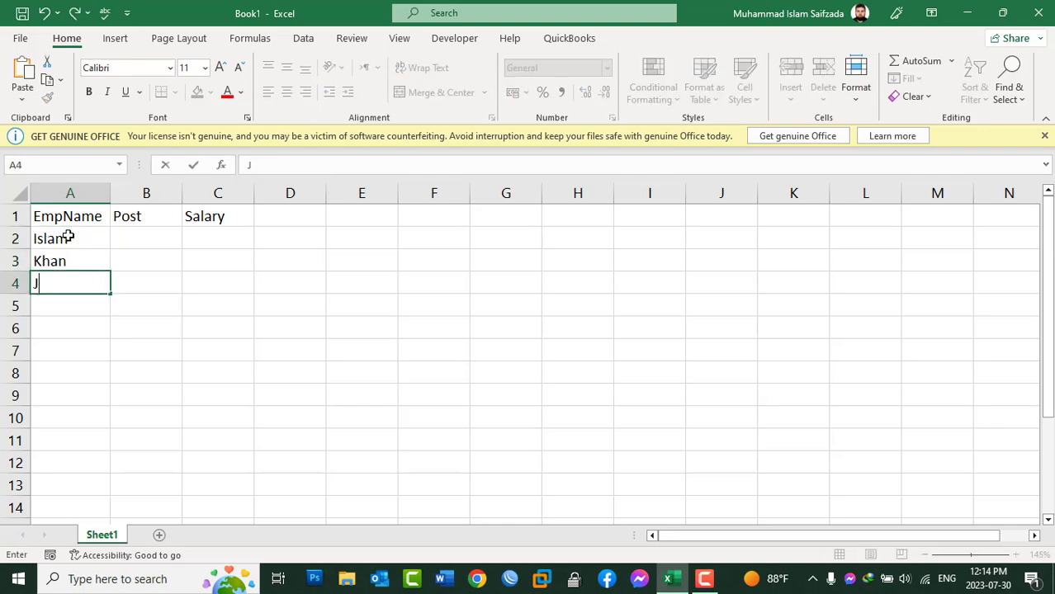
text(anm S)
key(Escape)
key(Up)
text(J)
text(an)
key(Return)
text(Salma)
key(Return)
text(F)
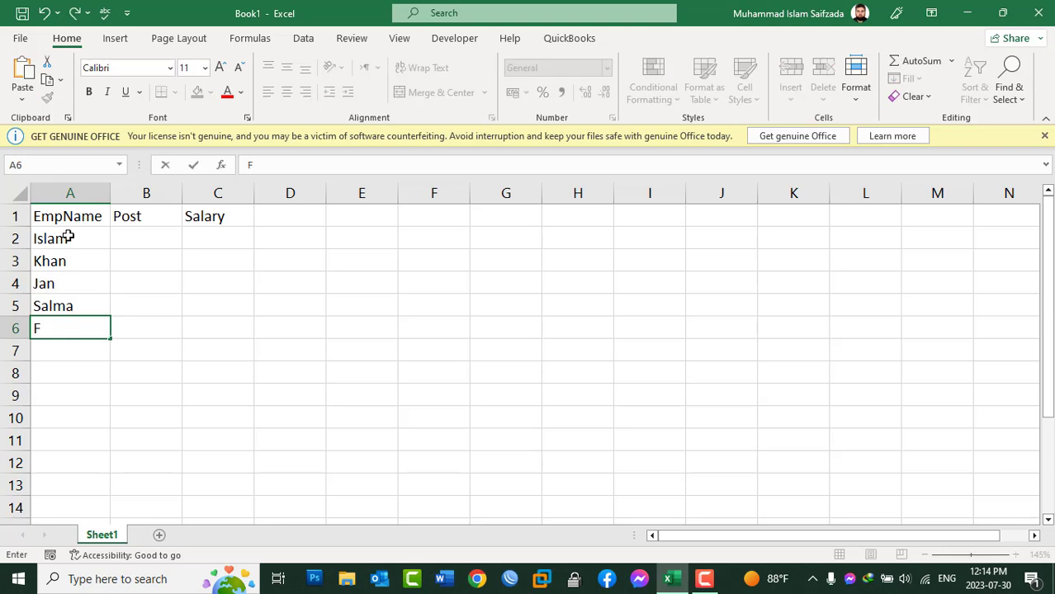
key(Up)
text(Salam)
key(Return)
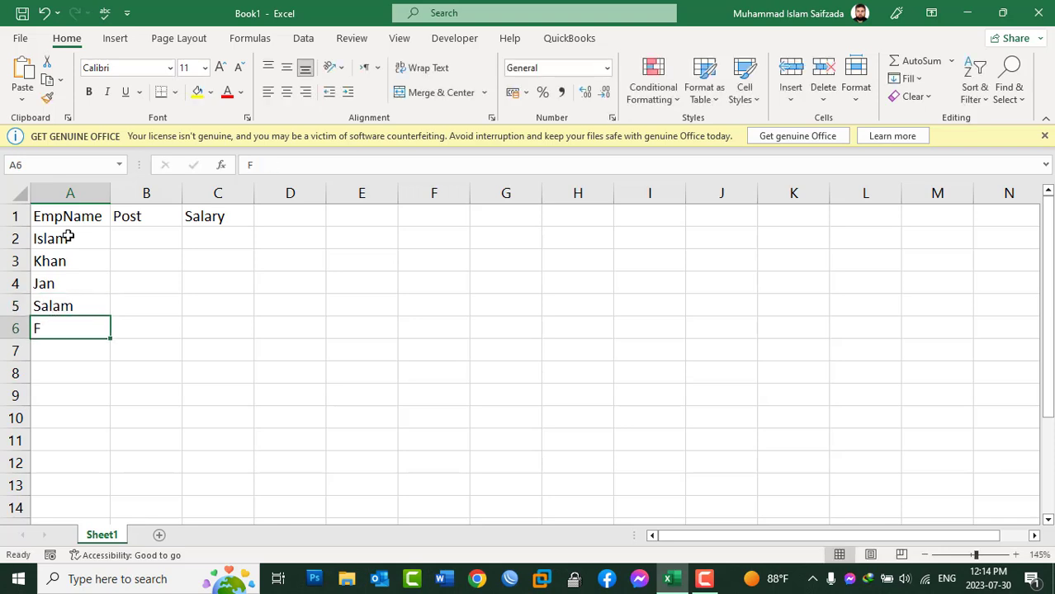
text(Fahim)
key(Return)
text(Ajmal)
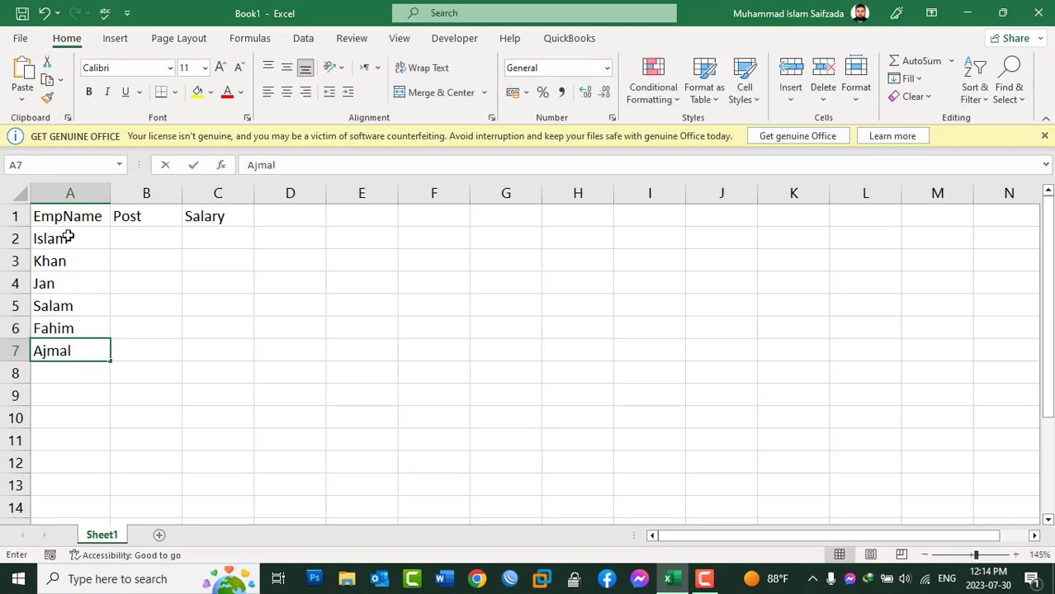
key(Tab)
Fill Doctor into every Post cell B2:B7 at once.
key(Up)
key(Down)
key(shift+Up)
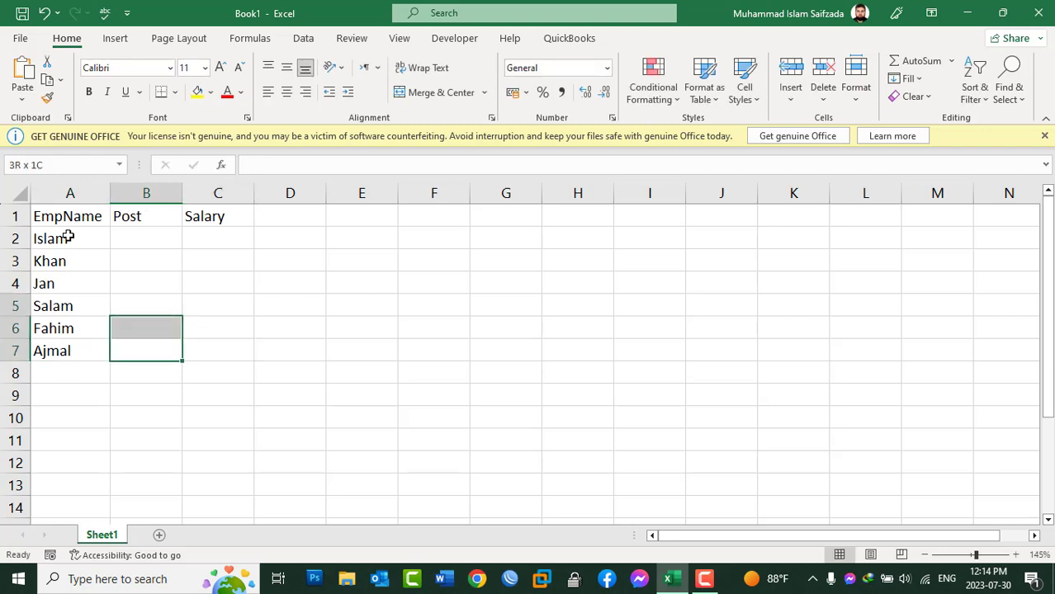
key(shift+Up)
key(shift+Up)
key(shift+Up)
text(Do)
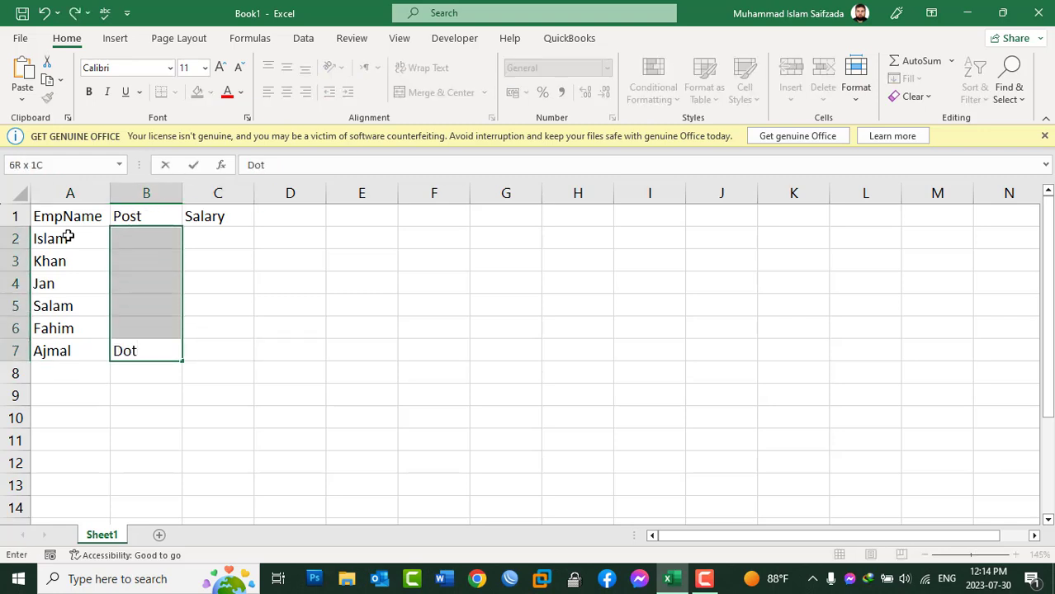
text(ctor)
key(ctrl+Return)
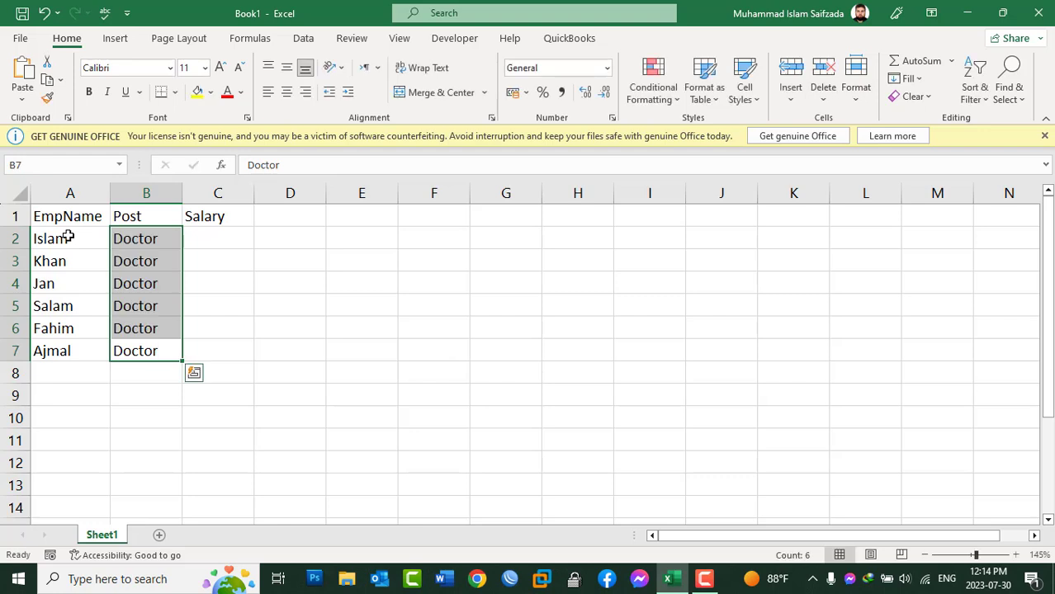
Enter salaries 1000, 2000, 3000, 4000, 5000 and 6000 in C2:C7.
key(Right)
key(Up)
key(Up)
key(Up)
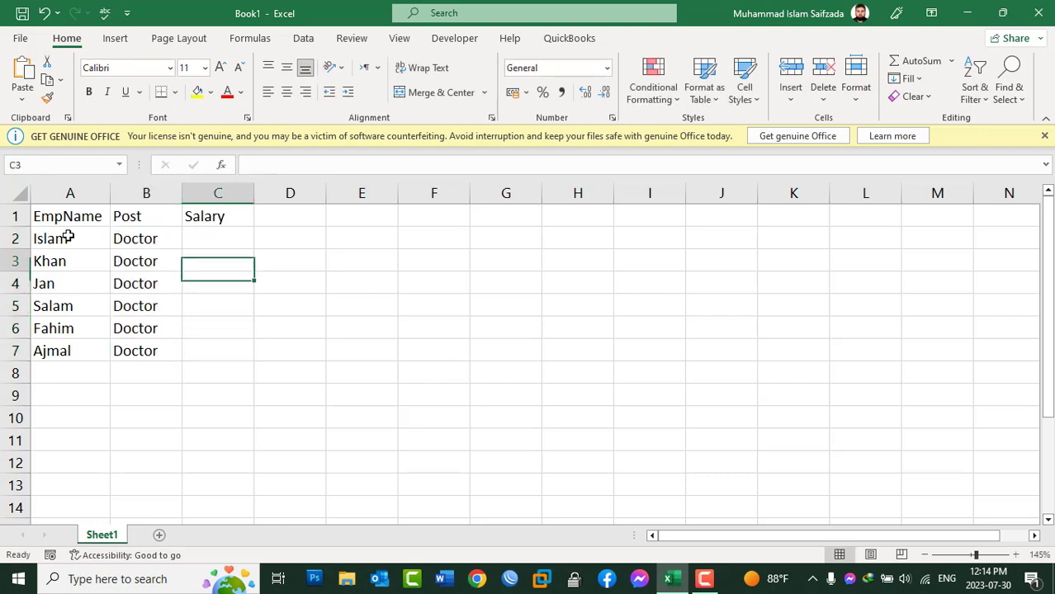
key(Up)
text(1000)
key(Return)
text(200)
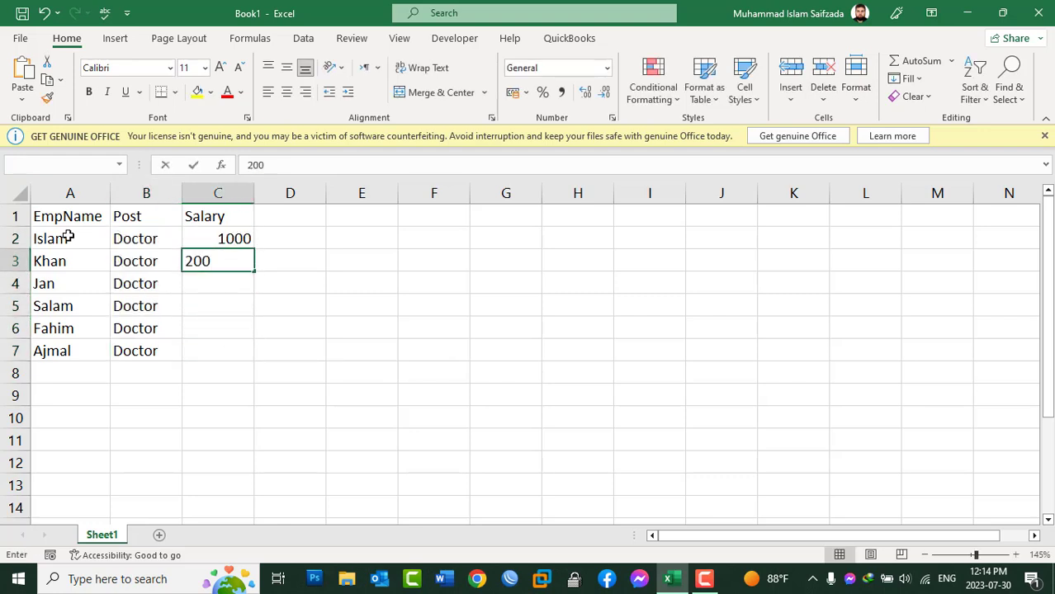
text(0 3000 4000)
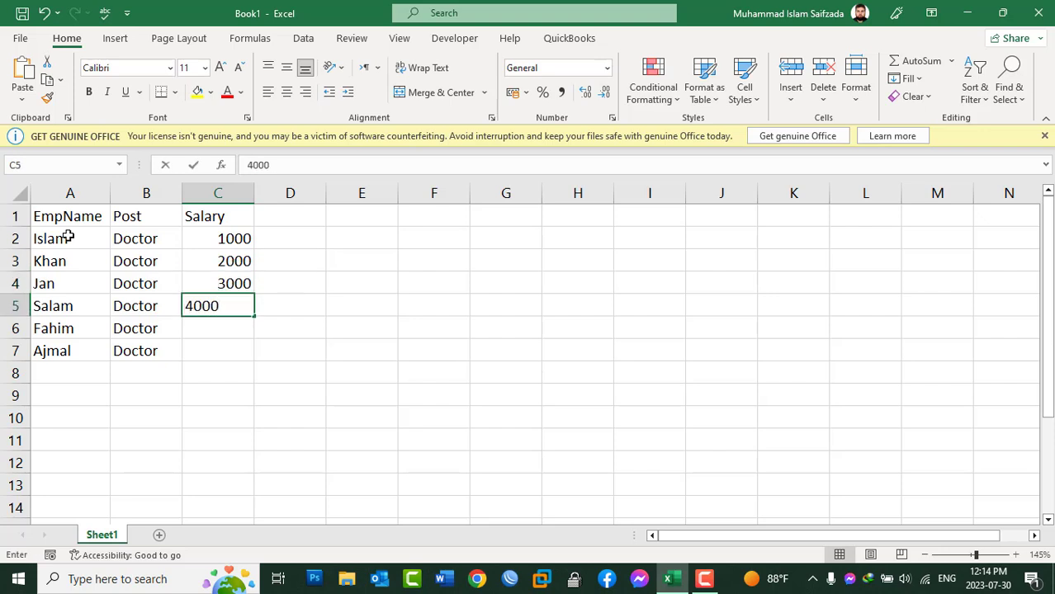
text( 5000 6000)
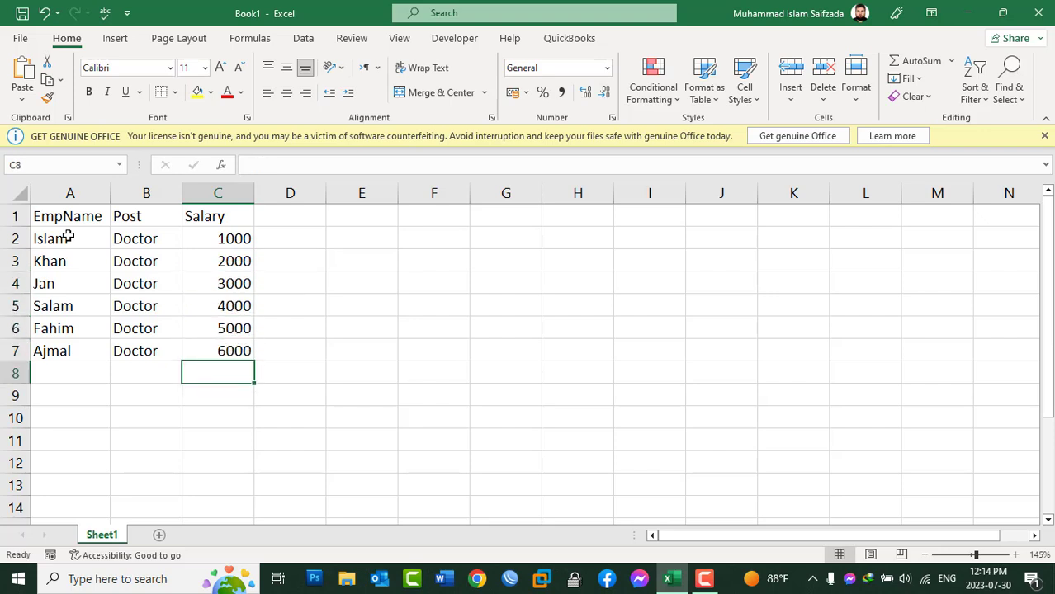
drag(87, 216, 217, 216)
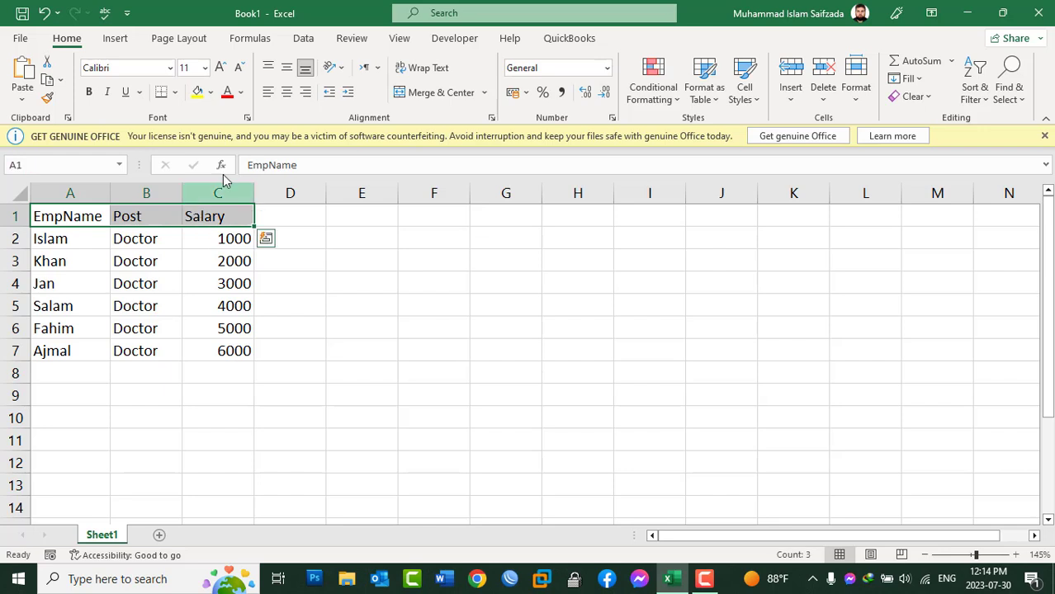
Make the EmpName, Post and Salary headings in A1:C1 bold and centred.
click(287, 91)
click(286, 68)
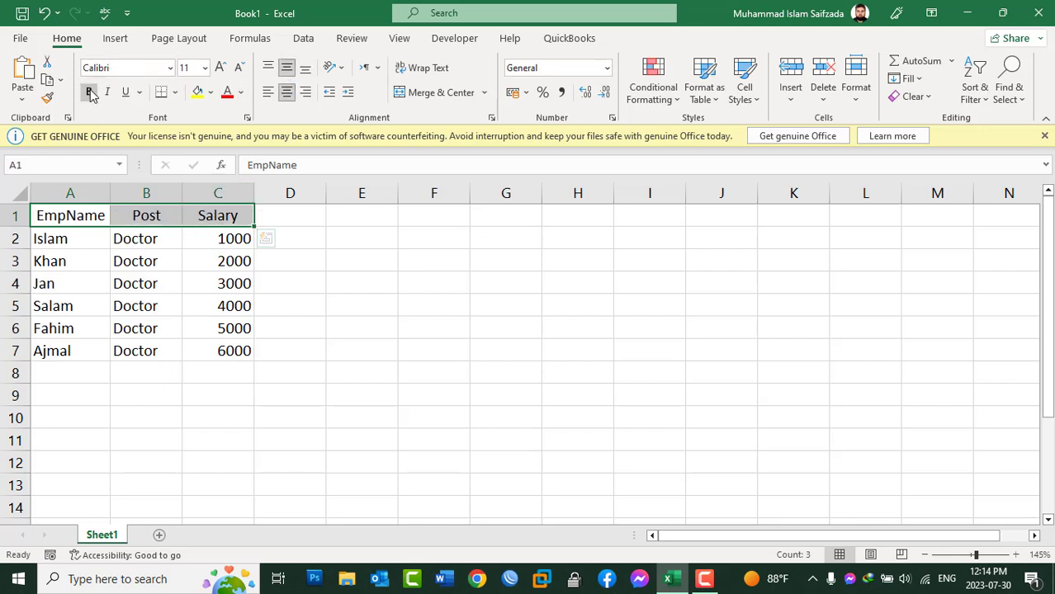
click(88, 92)
click(658, 97)
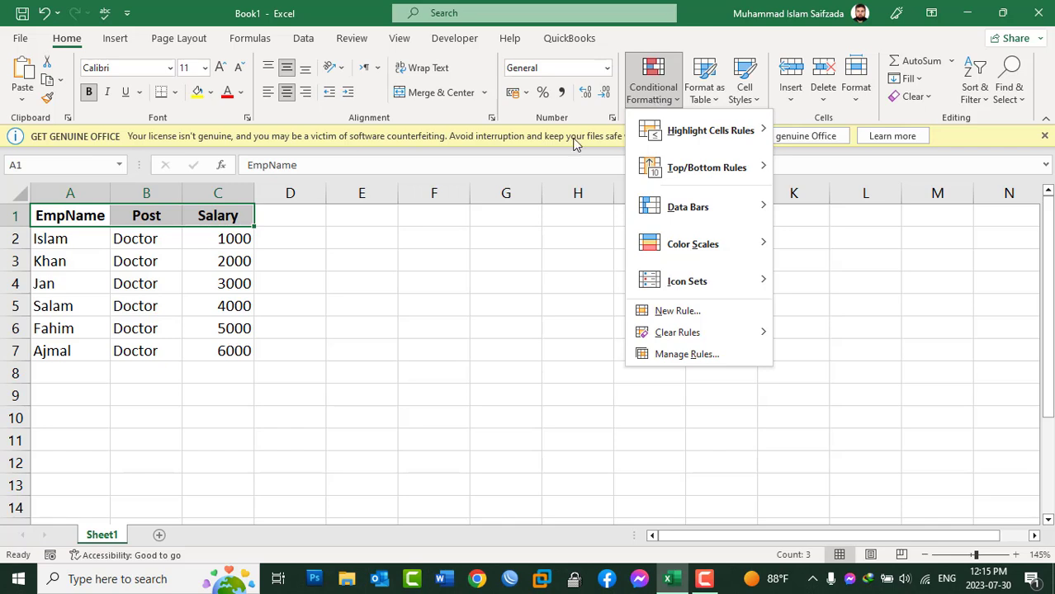
Select the entire Salary column C and show the Highlight Cells Rules options.
mouse_move(706, 136)
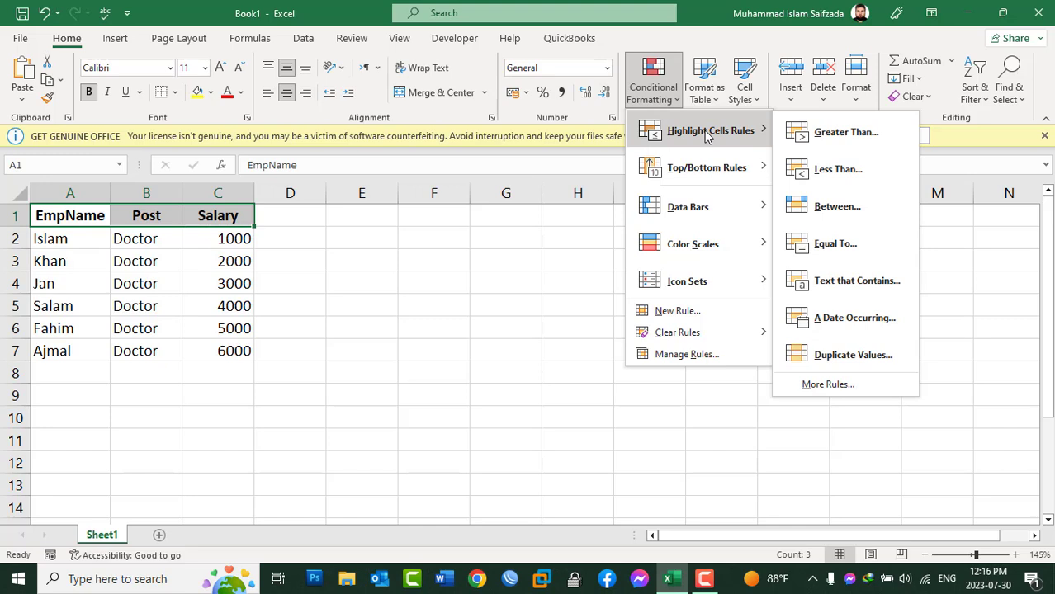
click(219, 219)
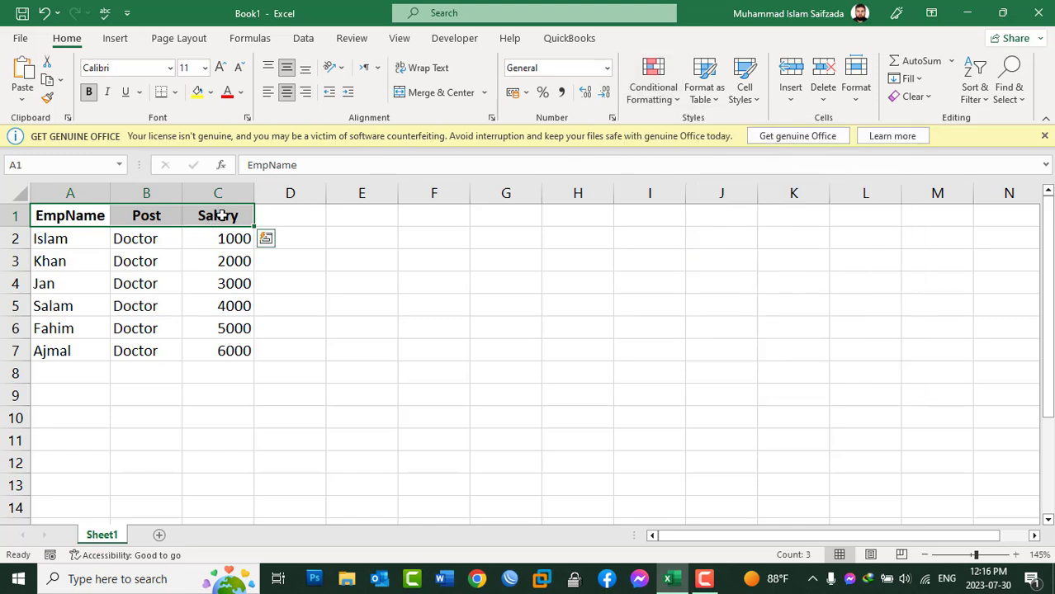
drag(219, 217, 72, 347)
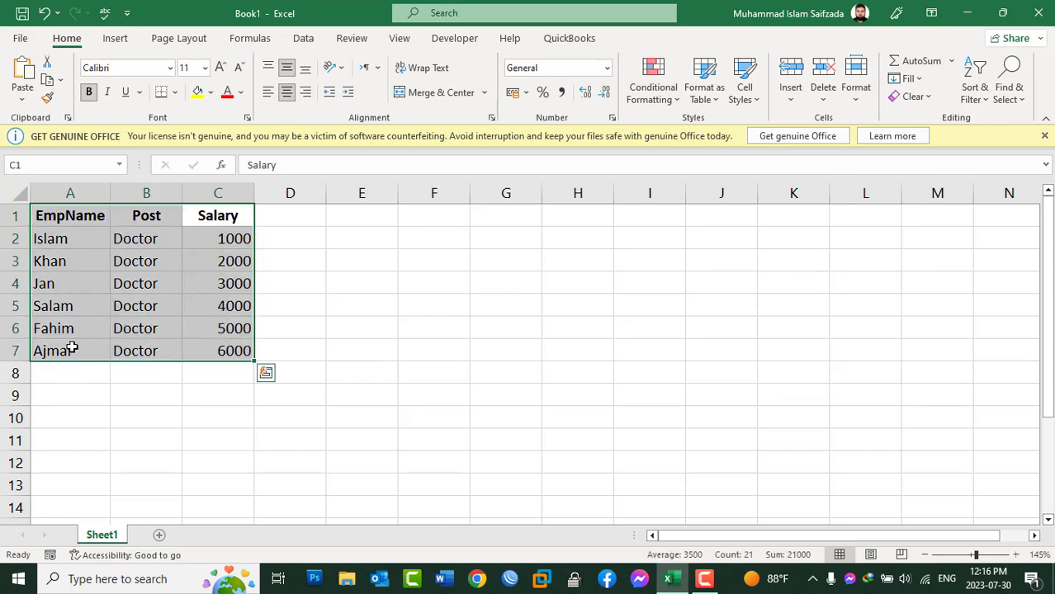
click(244, 195)
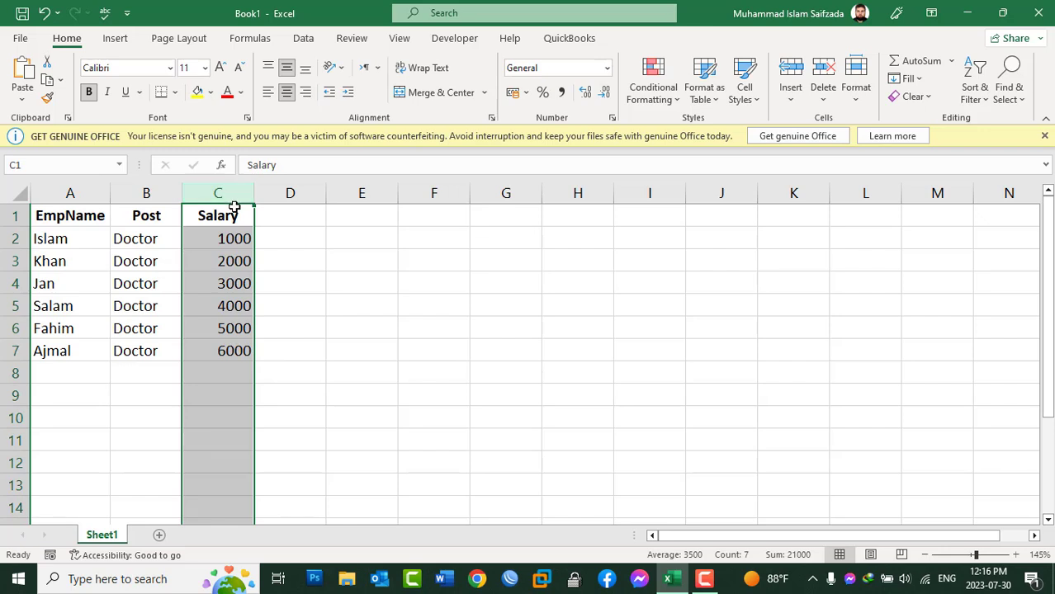
drag(221, 236, 211, 349)
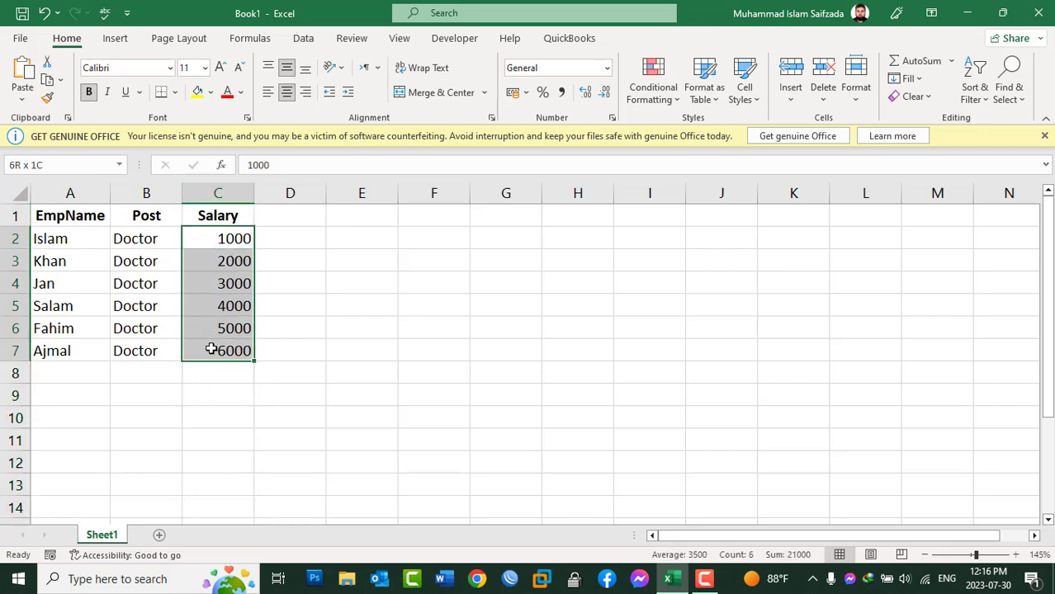
click(219, 193)
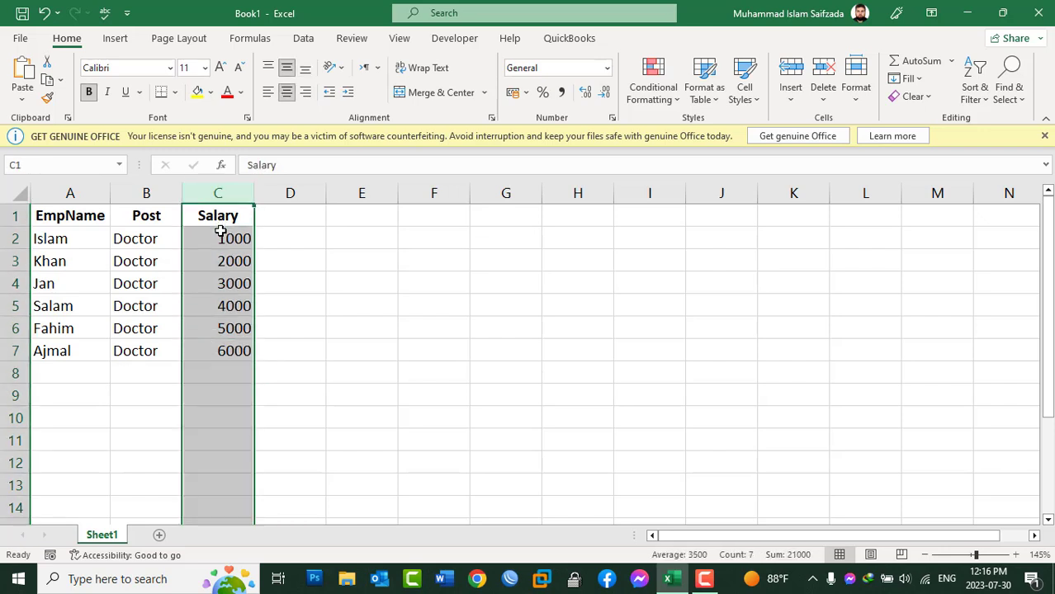
click(657, 90)
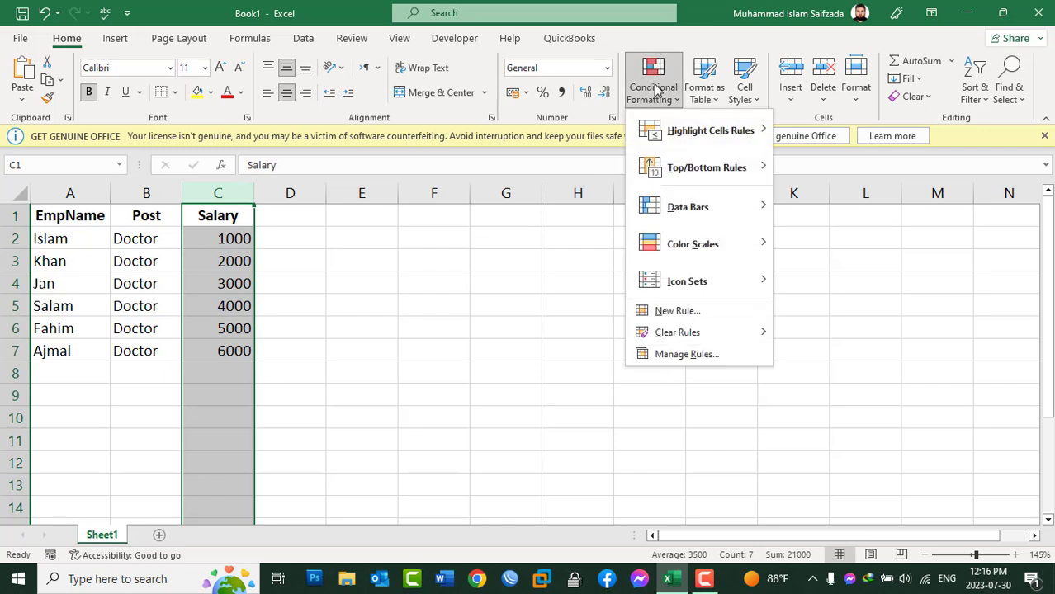
mouse_move(693, 137)
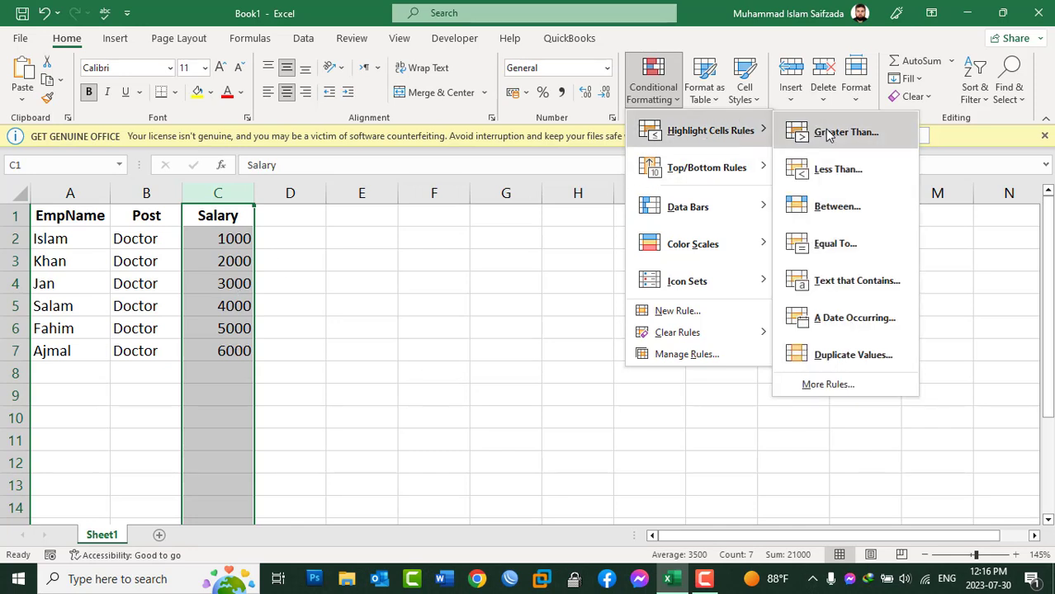
Preview a Greater Than 5000 rule with Red Text, Red Border and Light Red Fill, then cancel.
click(838, 133)
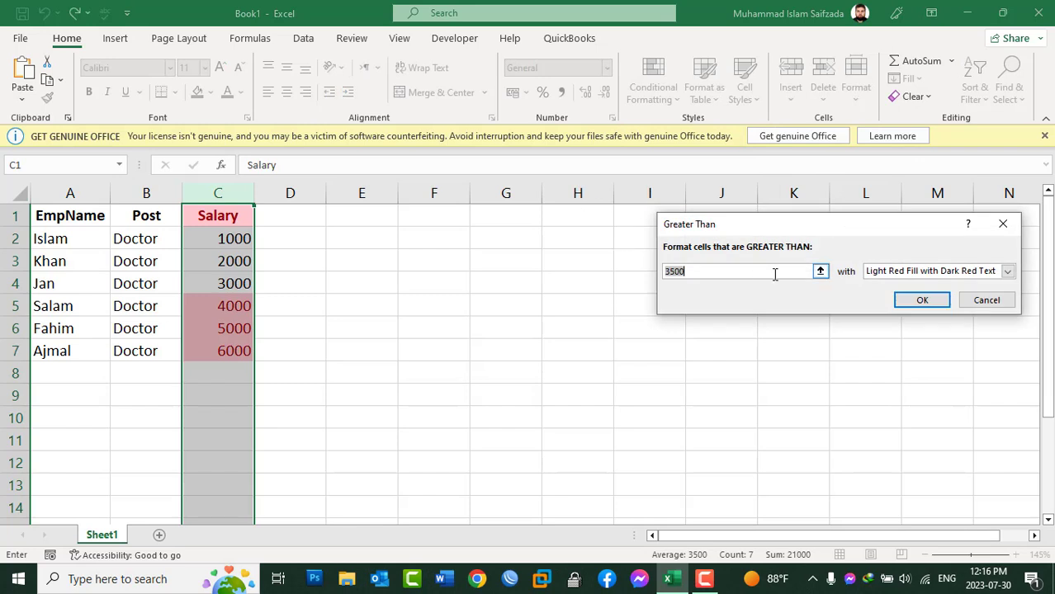
text(5000)
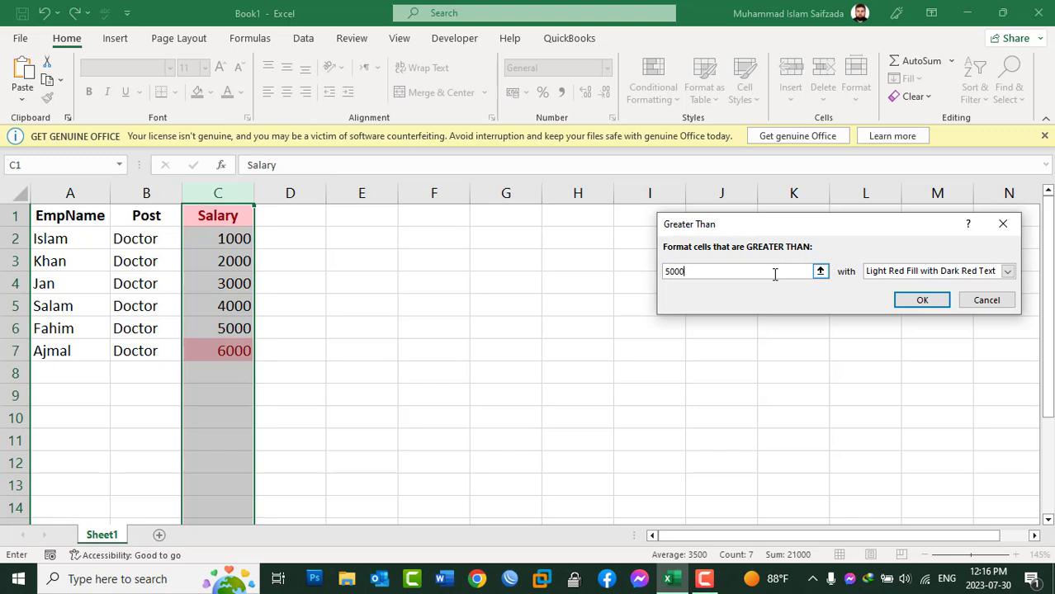
click(940, 272)
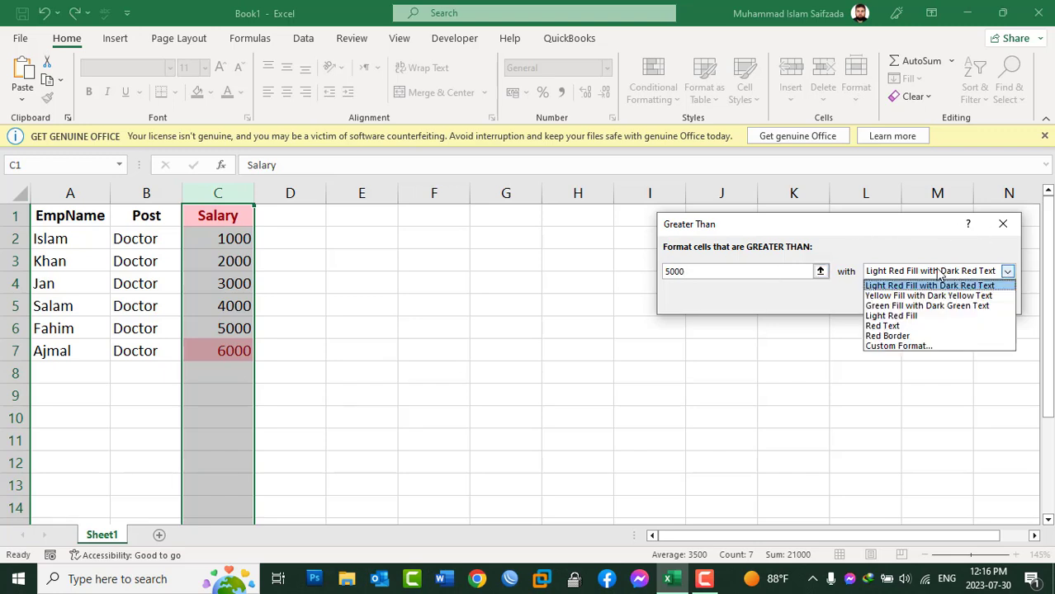
click(884, 326)
click(928, 272)
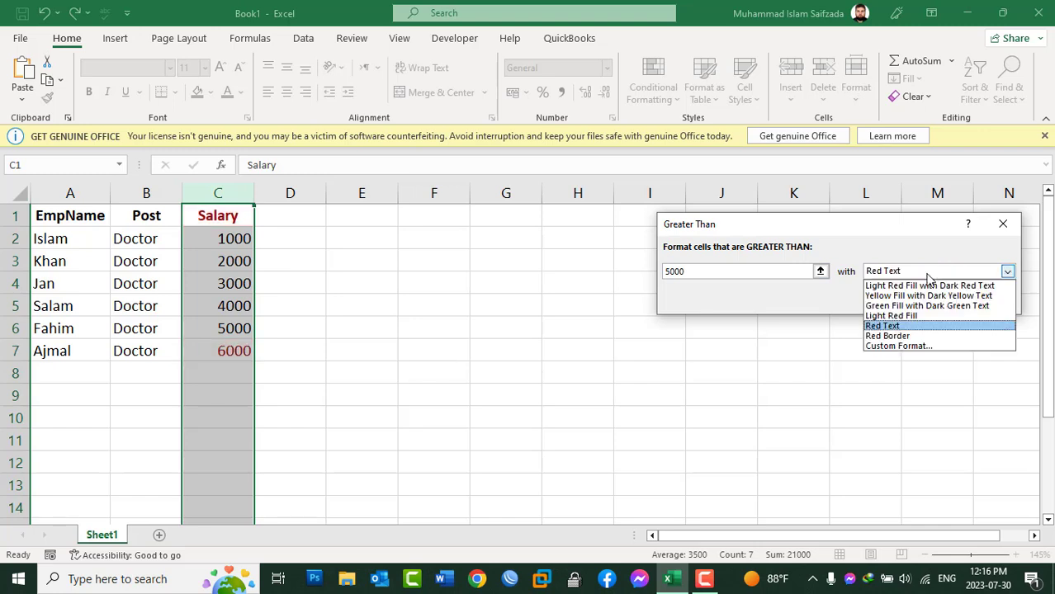
click(894, 335)
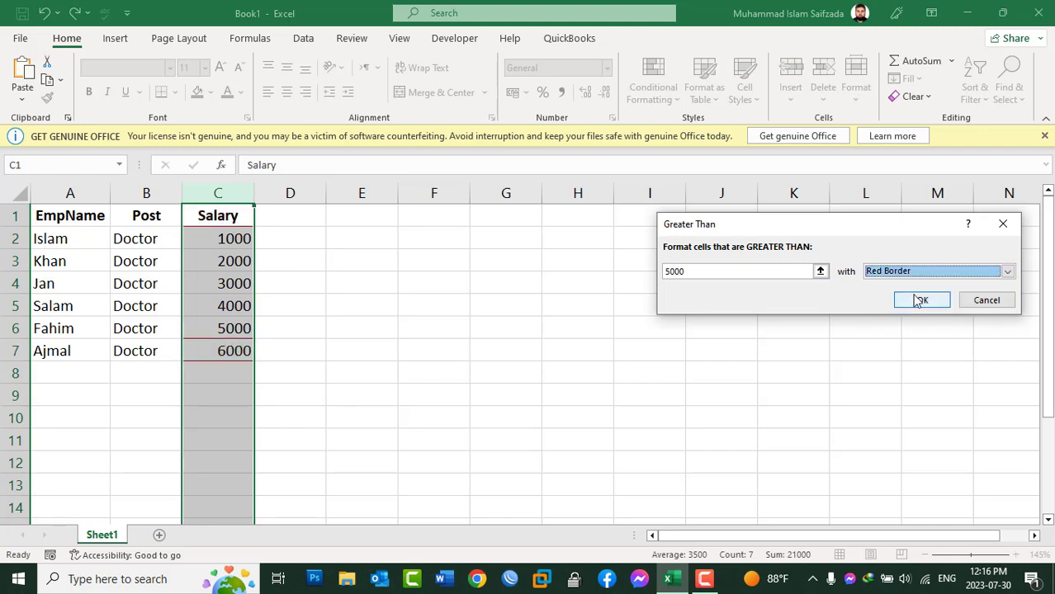
click(1007, 272)
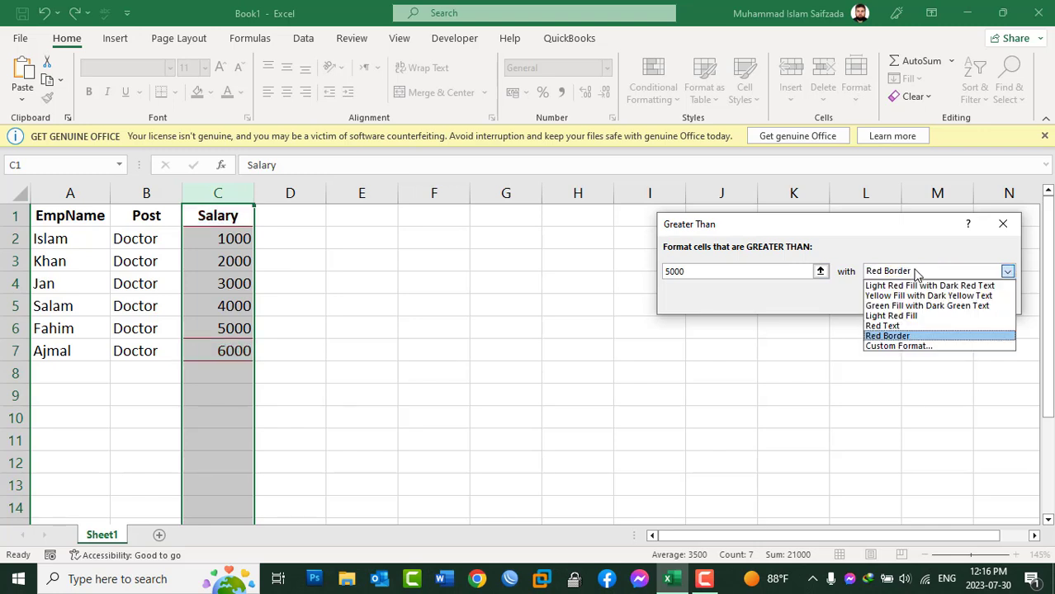
click(911, 318)
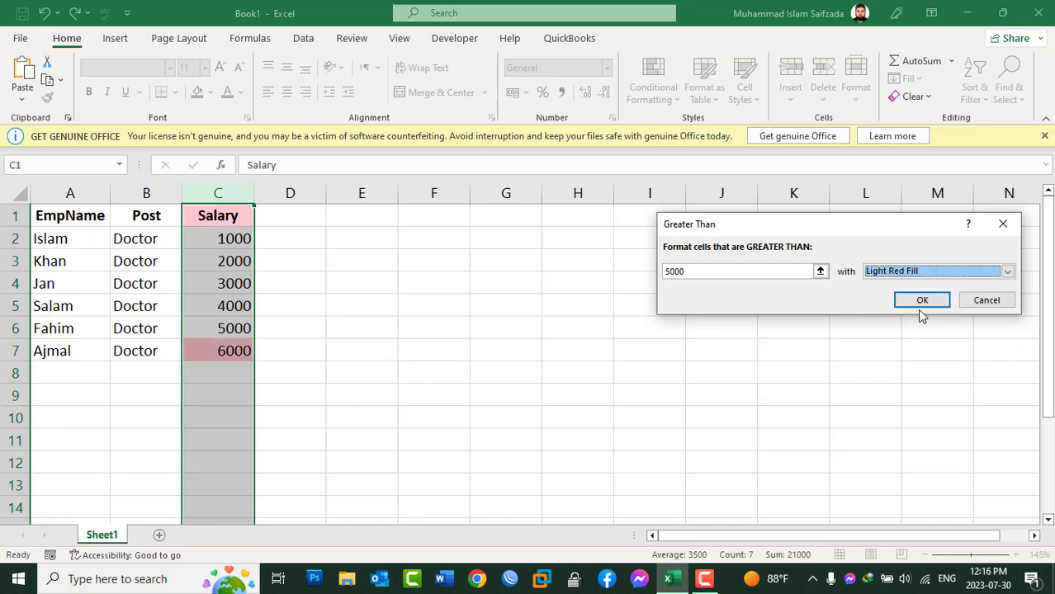
click(979, 302)
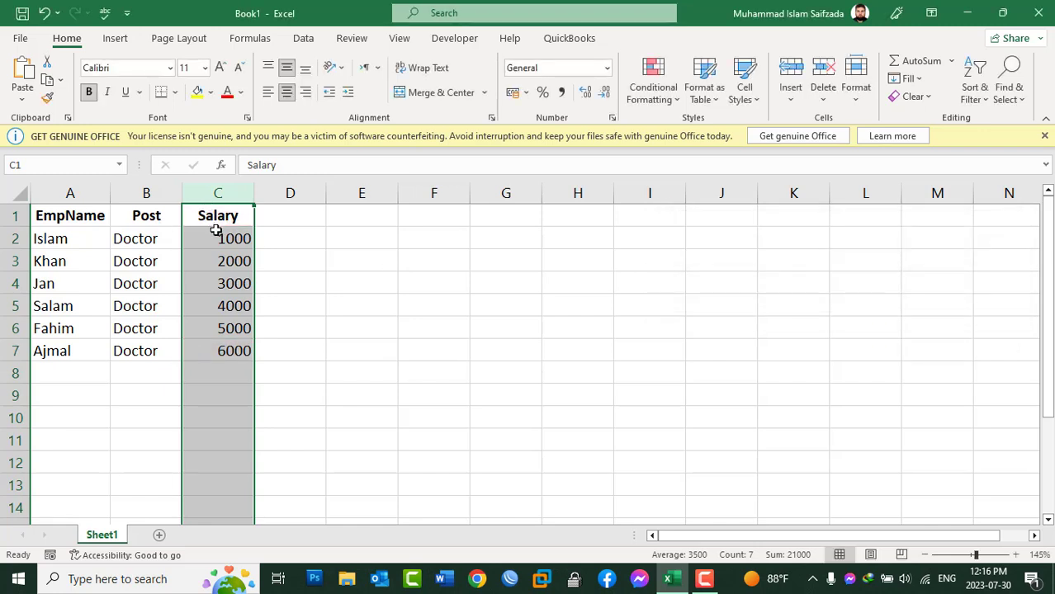
Start a Greater Than 5000 highlight rule on salaries C2:C7.
mouse_move(217, 238)
mouse_down()
mouse_move(216, 219)
mouse_move(222, 348)
mouse_up()
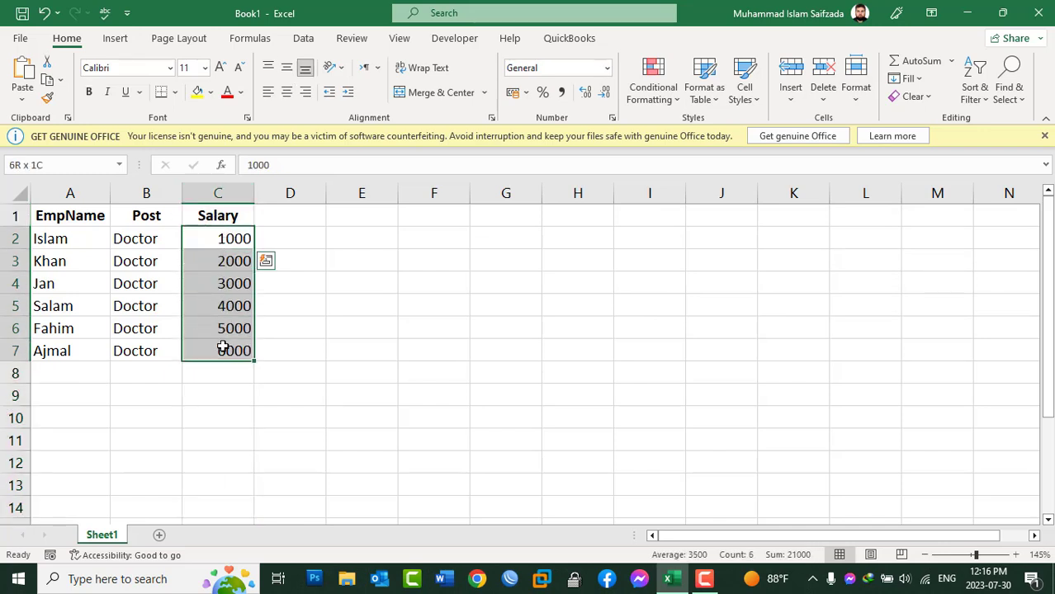
click(653, 87)
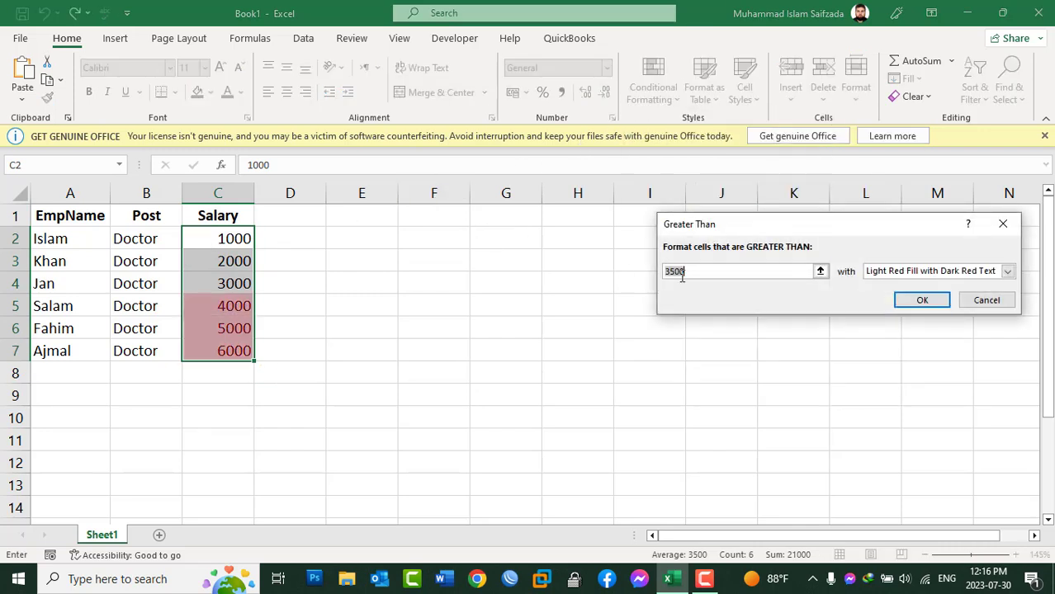
text(5000)
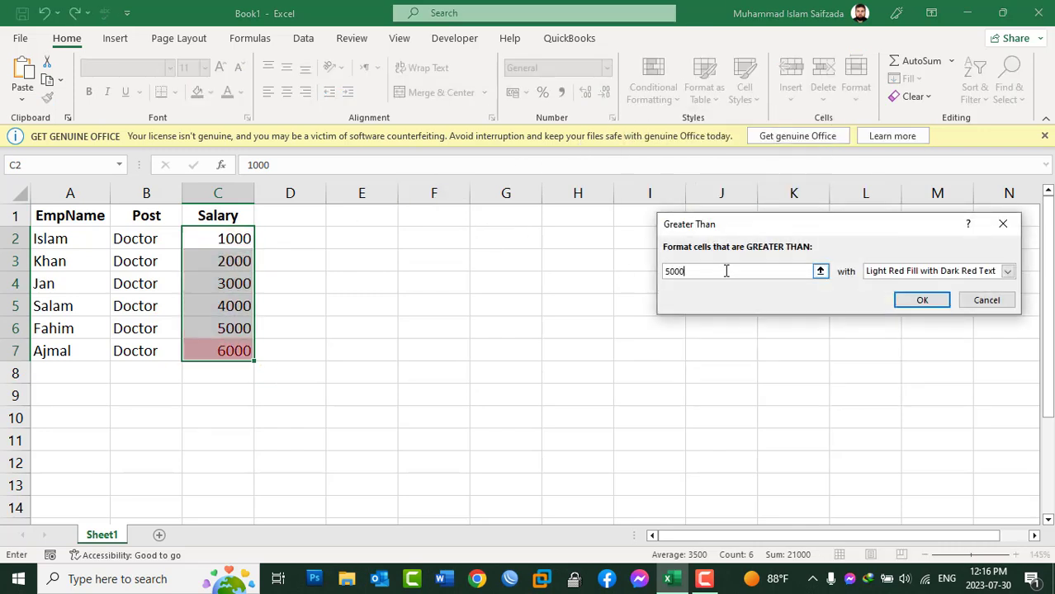
click(901, 272)
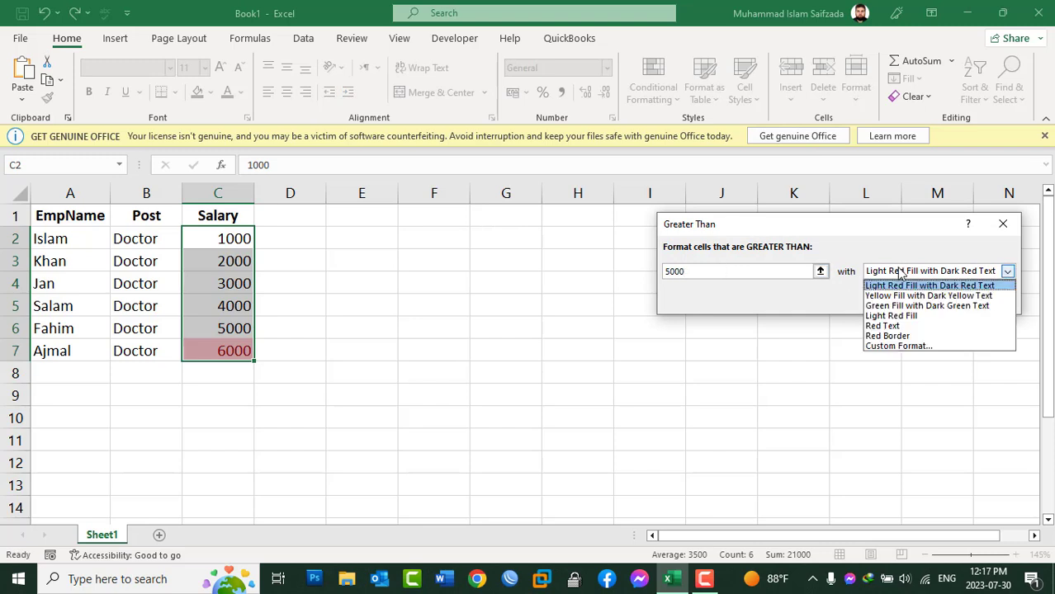
click(901, 272)
click(901, 271)
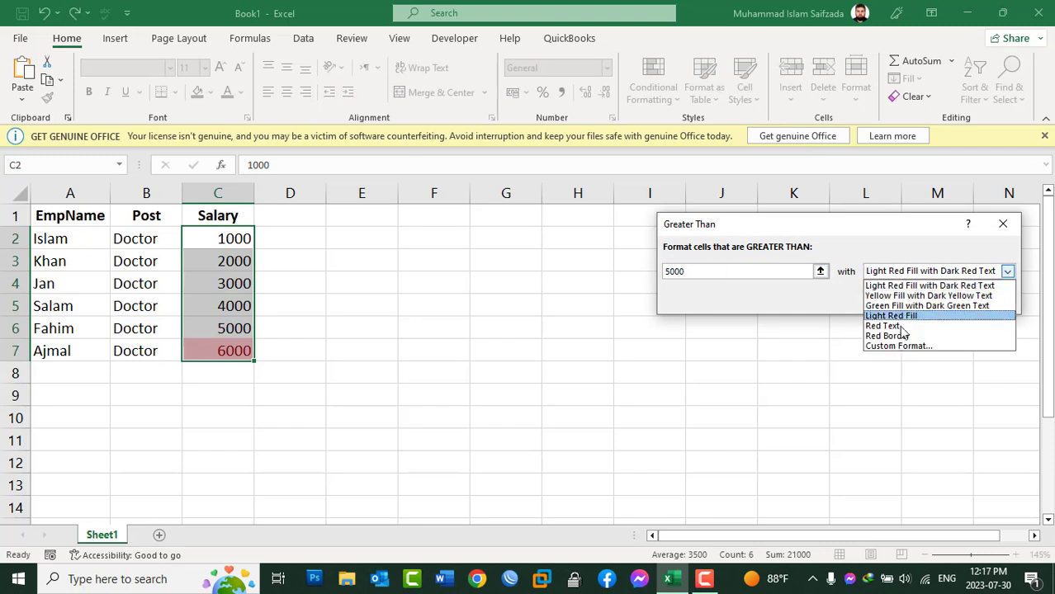
Give the rule a custom bold green font format and apply it.
click(897, 346)
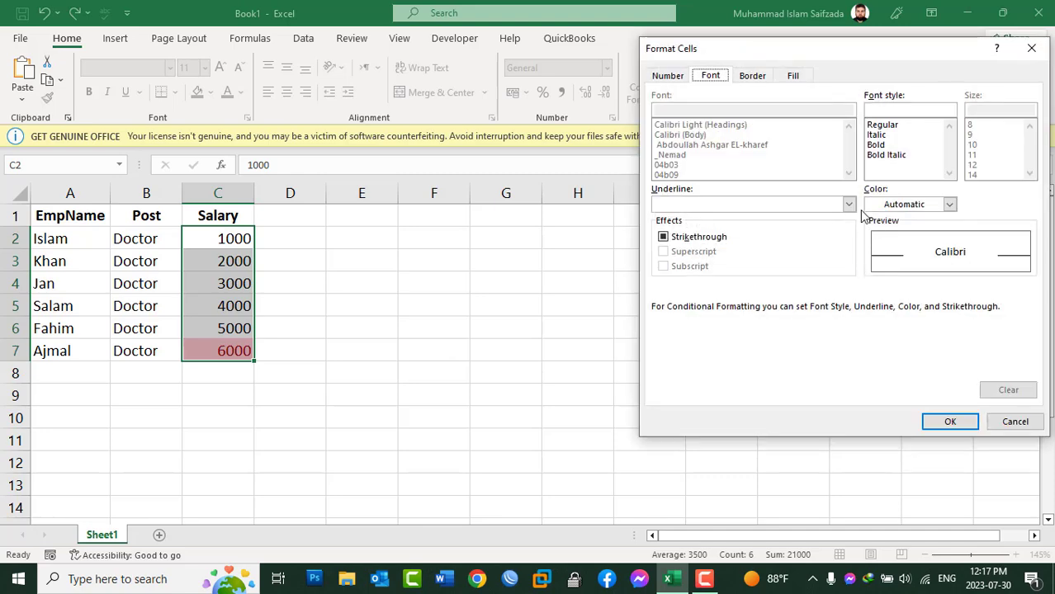
click(888, 145)
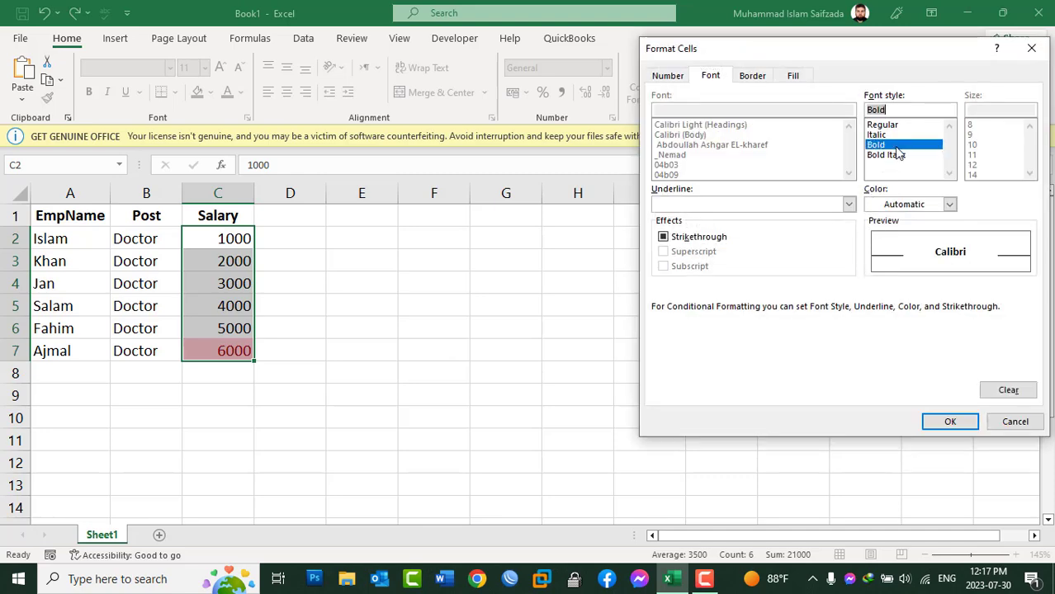
click(950, 204)
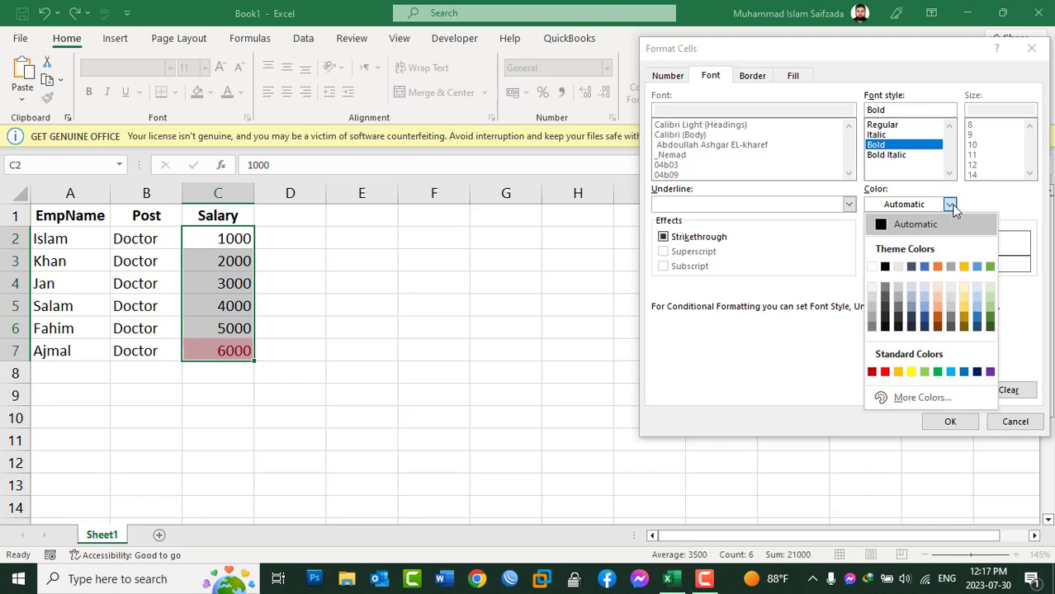
click(937, 372)
click(948, 423)
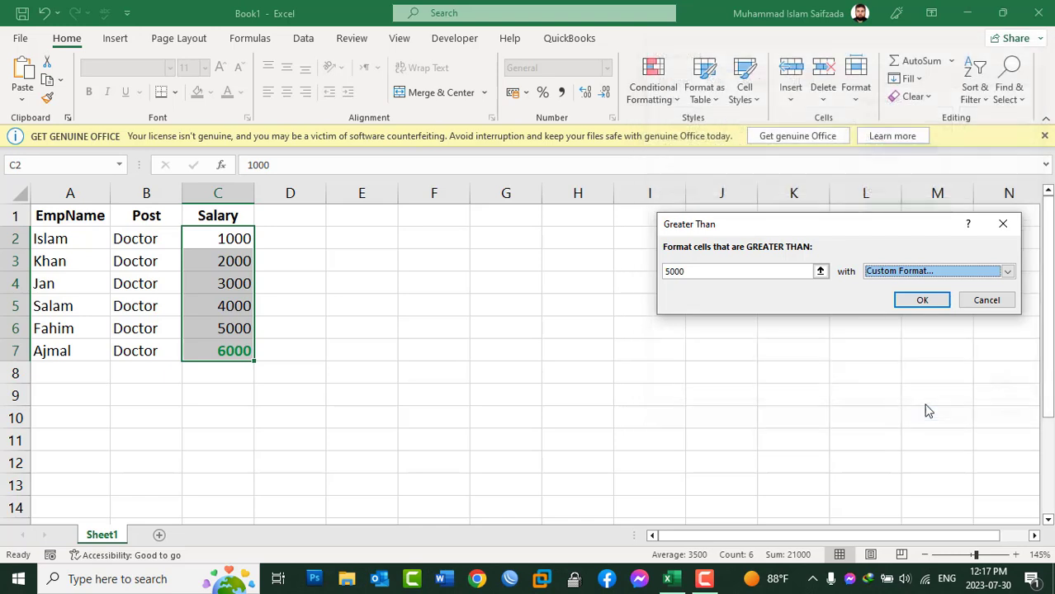
click(912, 300)
click(276, 306)
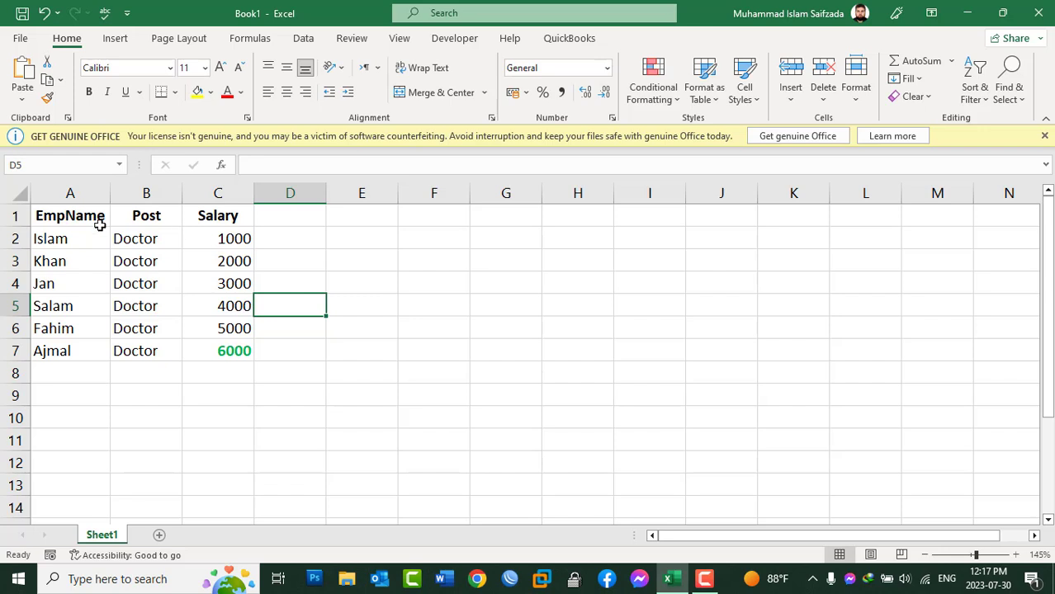
Change the salaries in C3, C4 and C5 to 10000, 6000 and 8000.
click(208, 261)
text(1000)
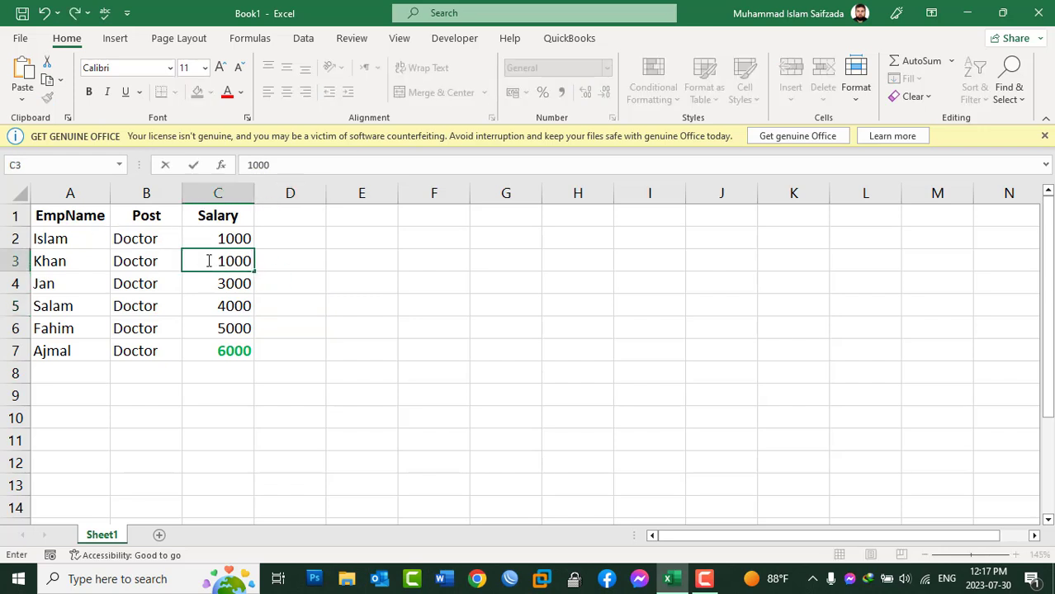
text(0)
key(Return)
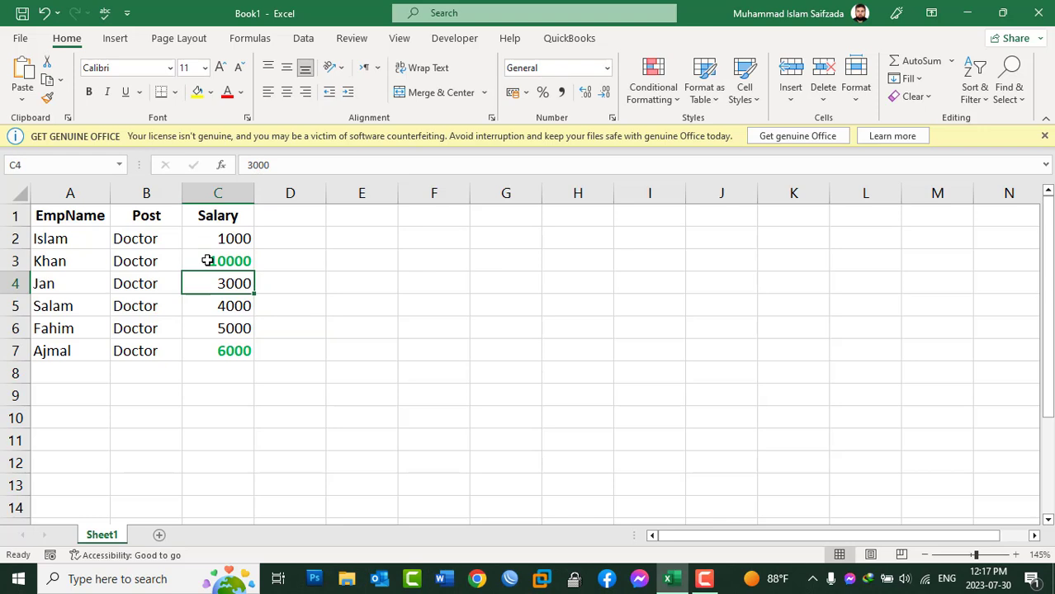
text(6000)
key(Return)
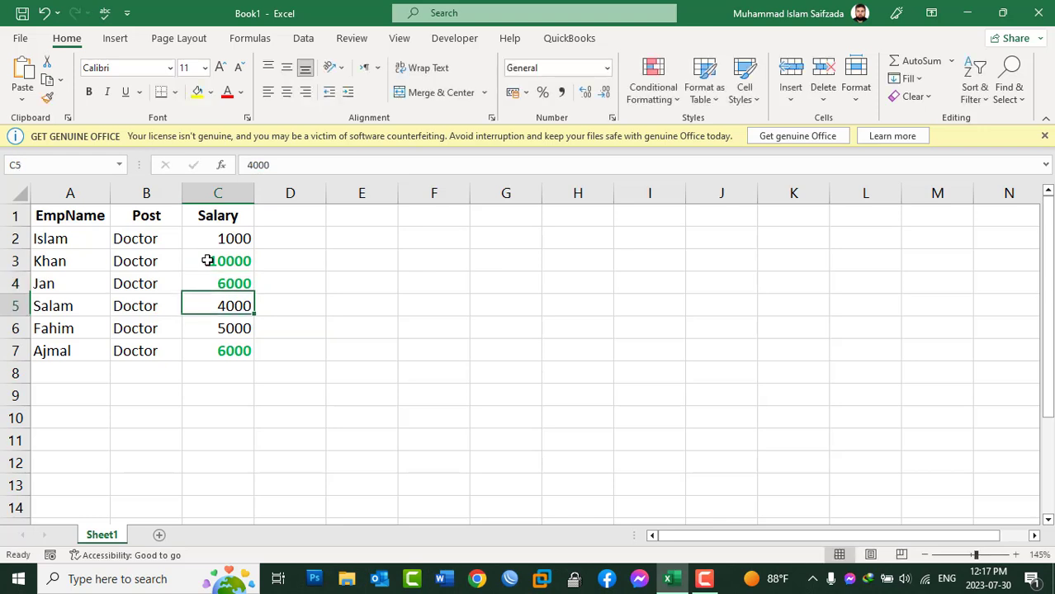
text(8000)
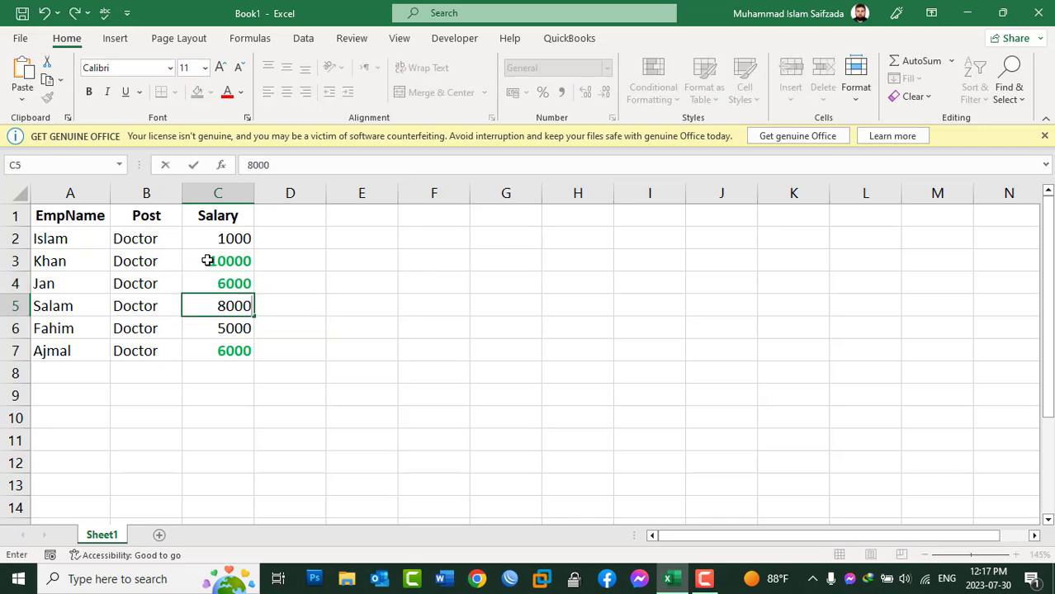
key(Return)
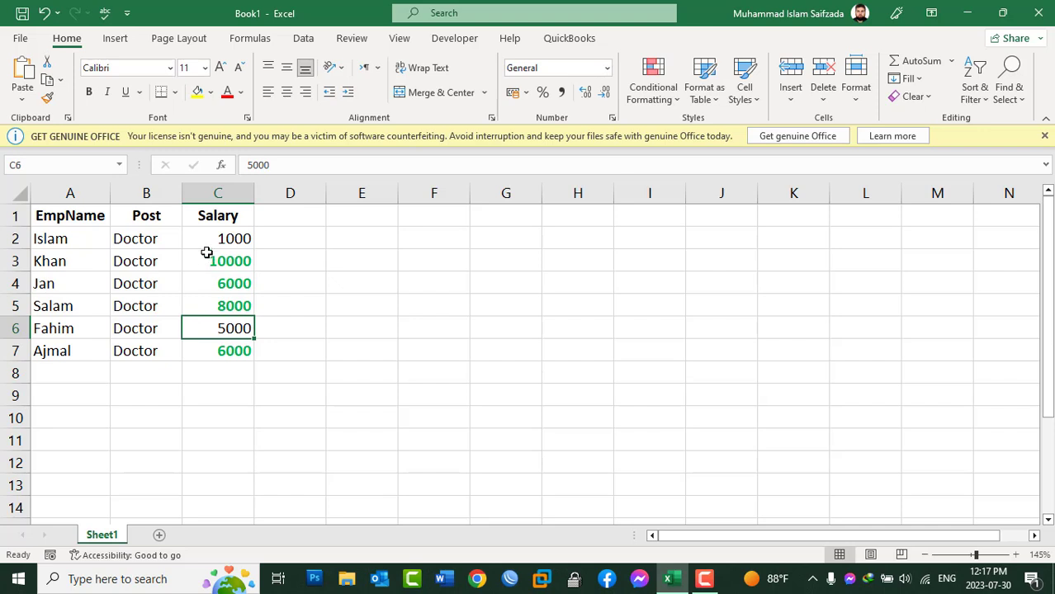
drag(208, 239, 240, 351)
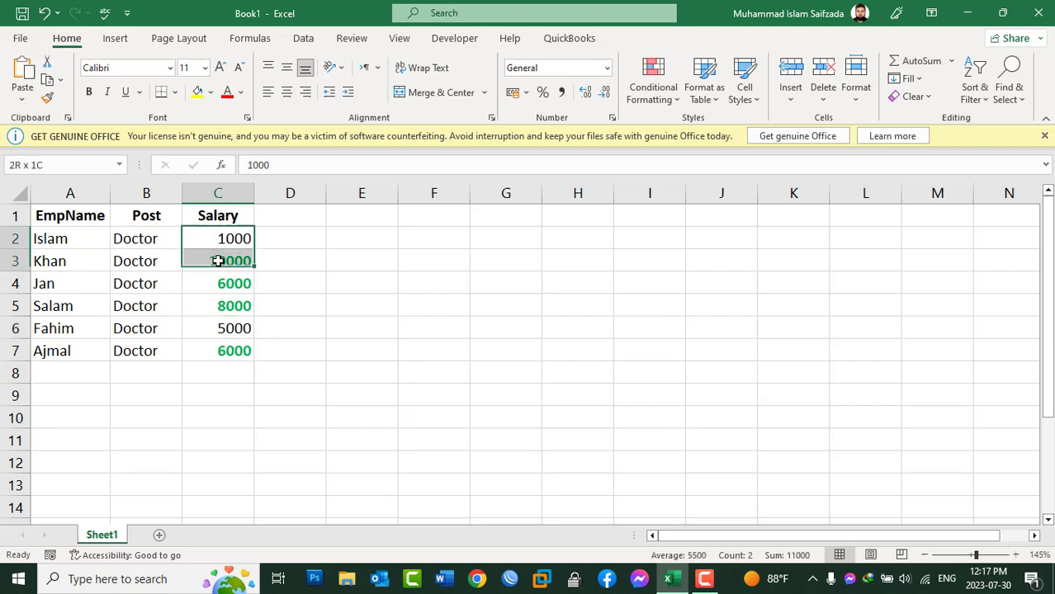
Start a Less Than 5000 highlight rule on the selected salaries.
click(664, 99)
mouse_move(681, 128)
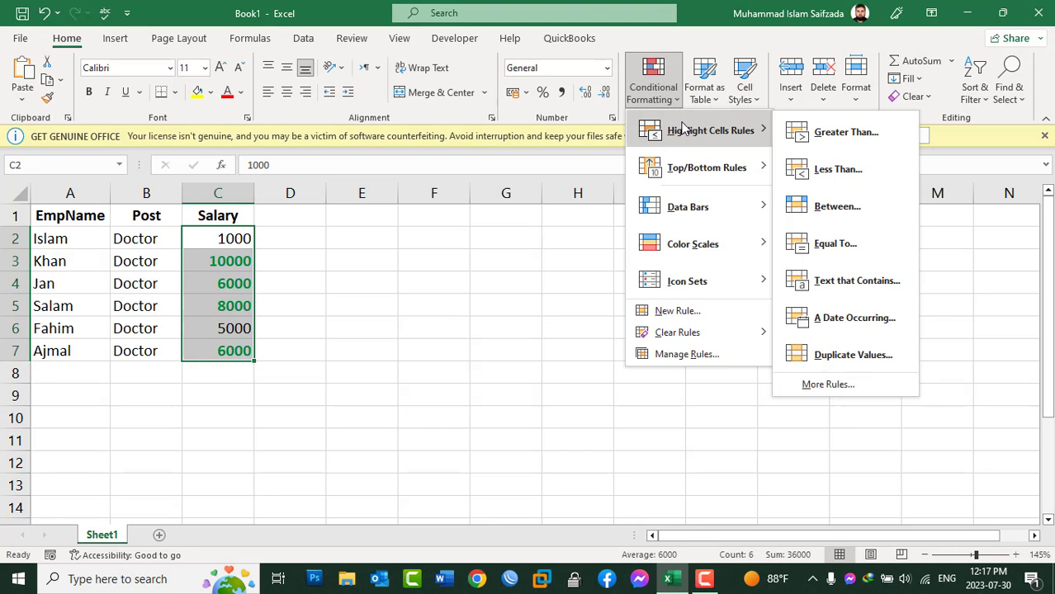
click(836, 169)
text(500)
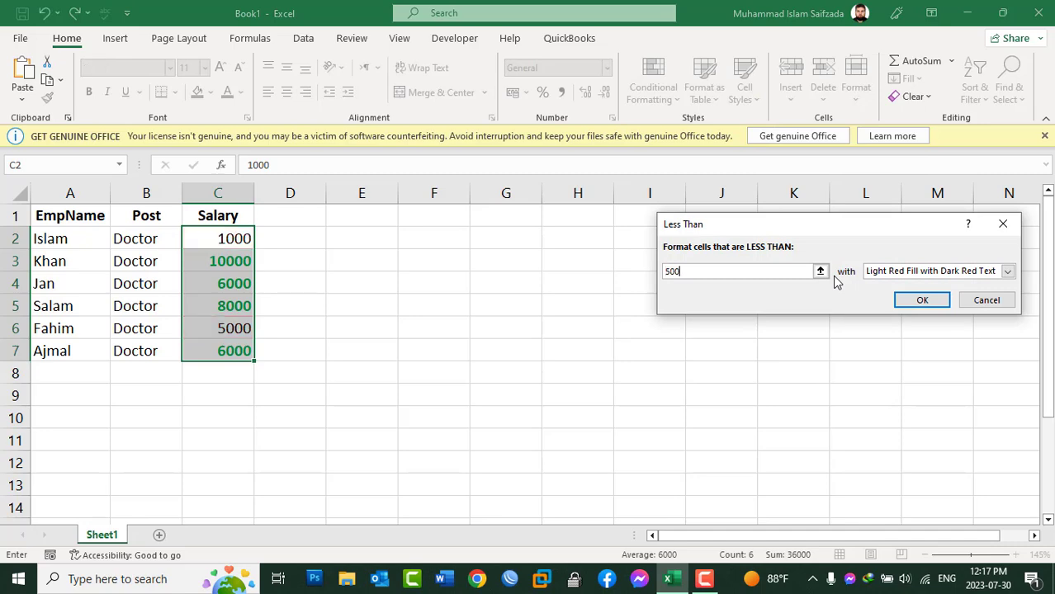
text(0)
click(900, 273)
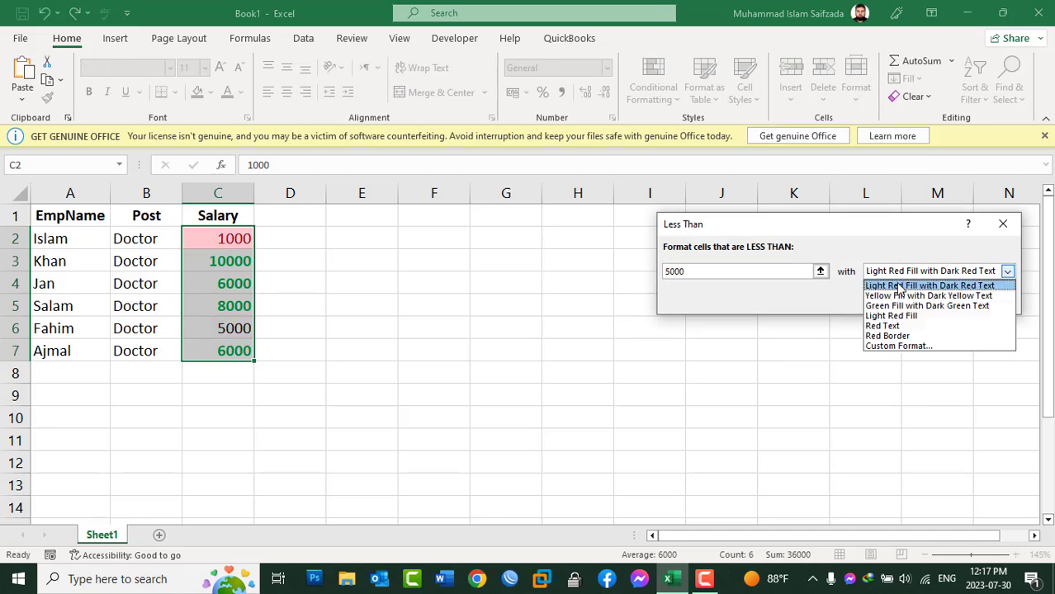
Give the rule a custom bold yellow font format and apply it.
click(898, 346)
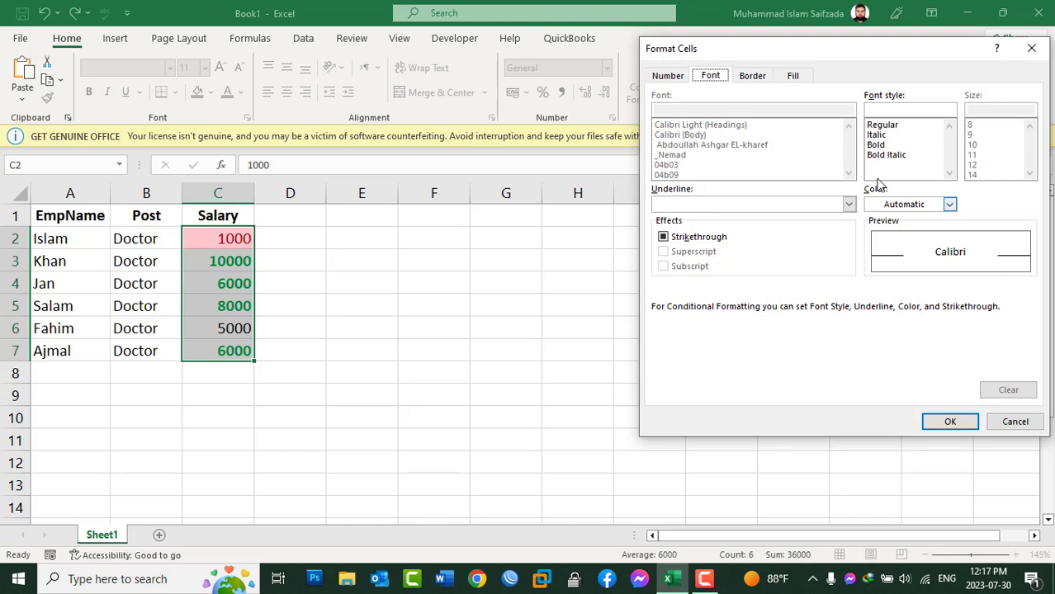
click(880, 146)
click(949, 205)
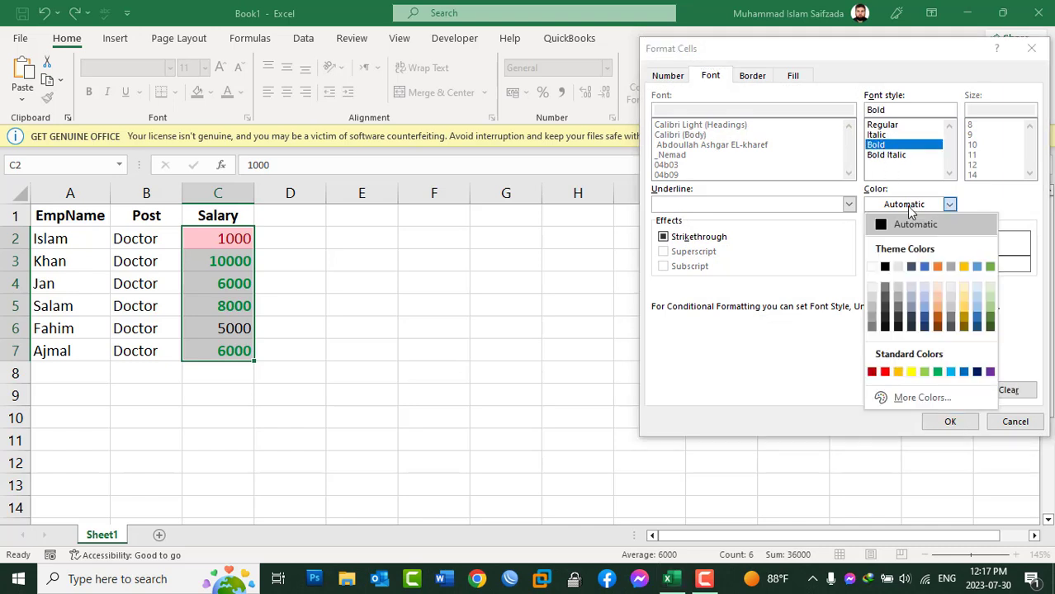
click(911, 372)
click(948, 421)
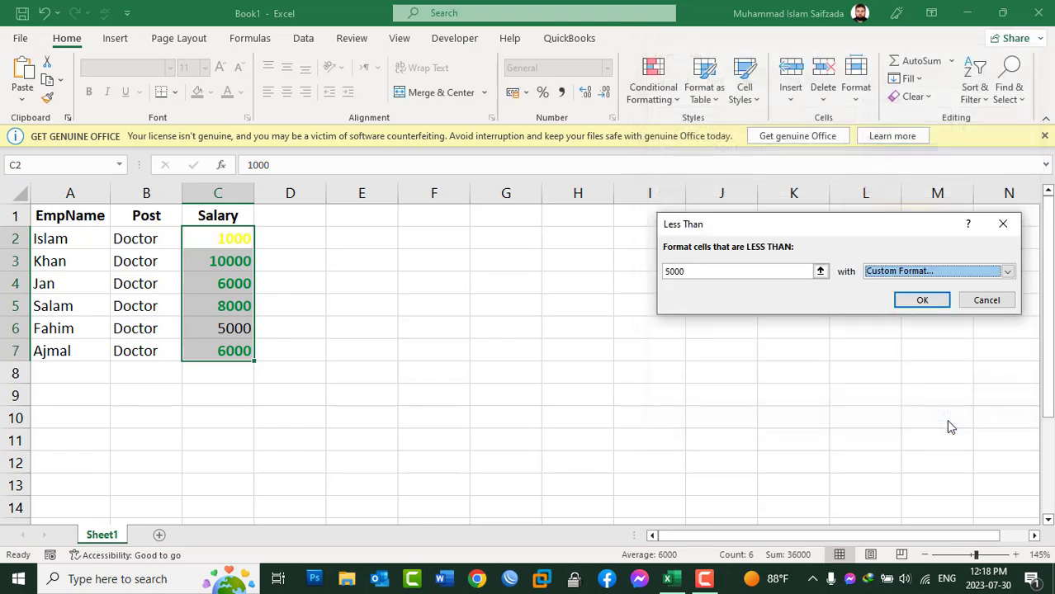
click(921, 299)
click(322, 312)
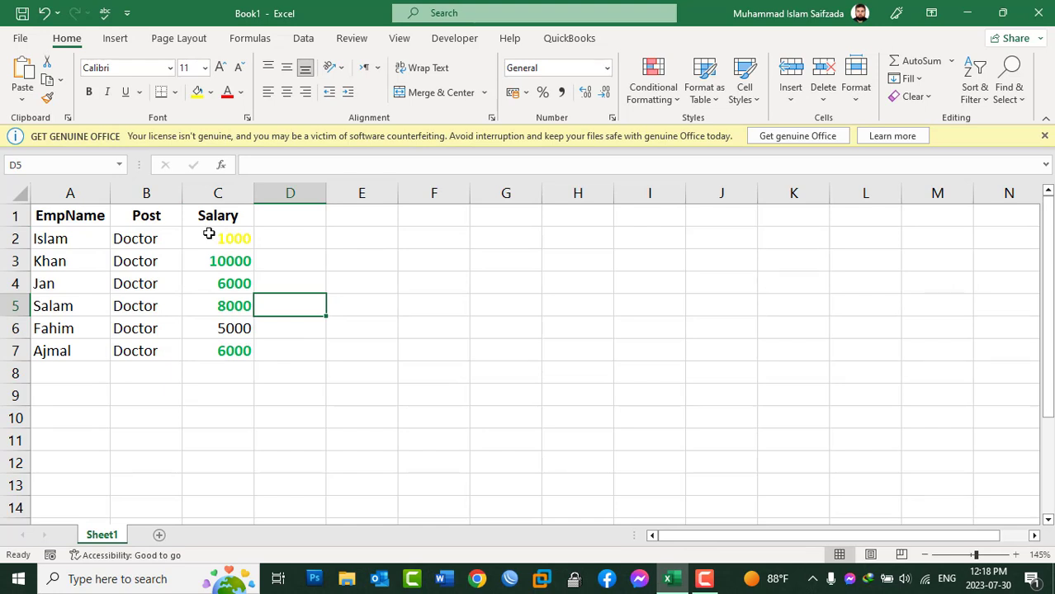
drag(209, 235, 231, 347)
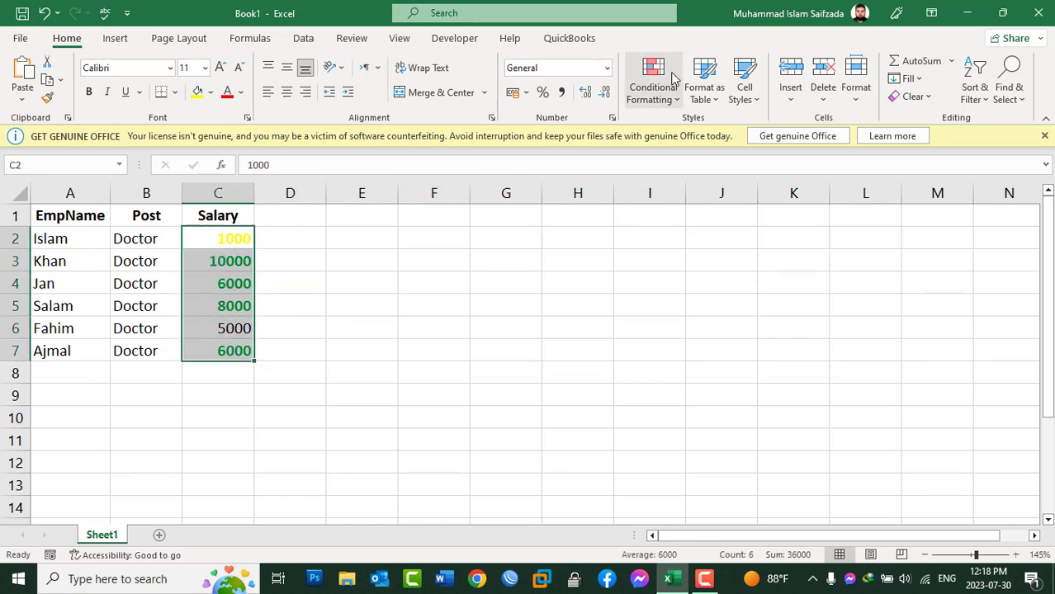
Add an Equal To 5000 rule that outlines matching salaries with a red border.
click(669, 106)
mouse_move(698, 132)
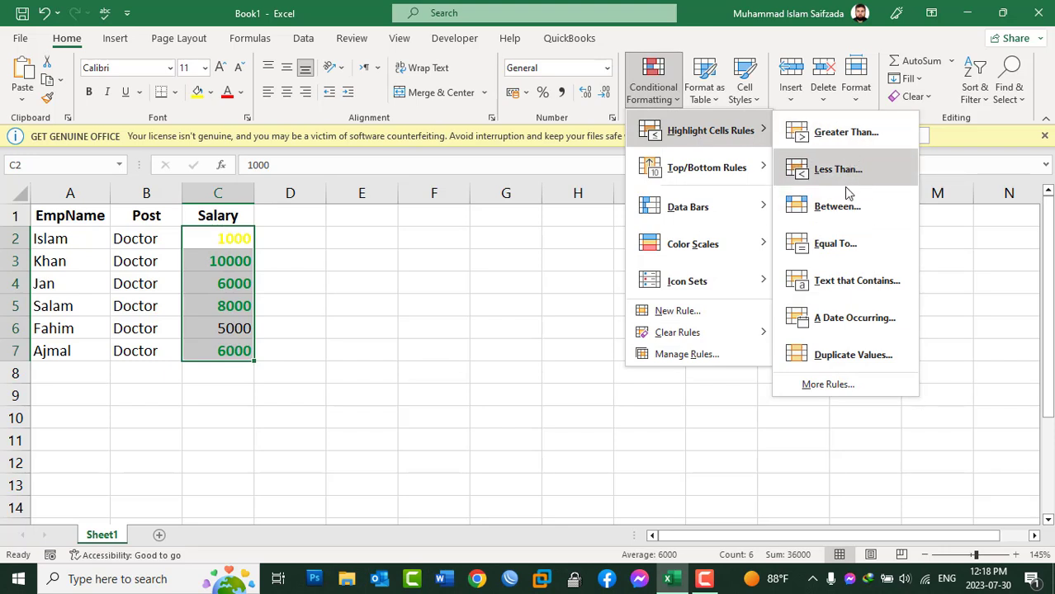
click(848, 245)
text(5)
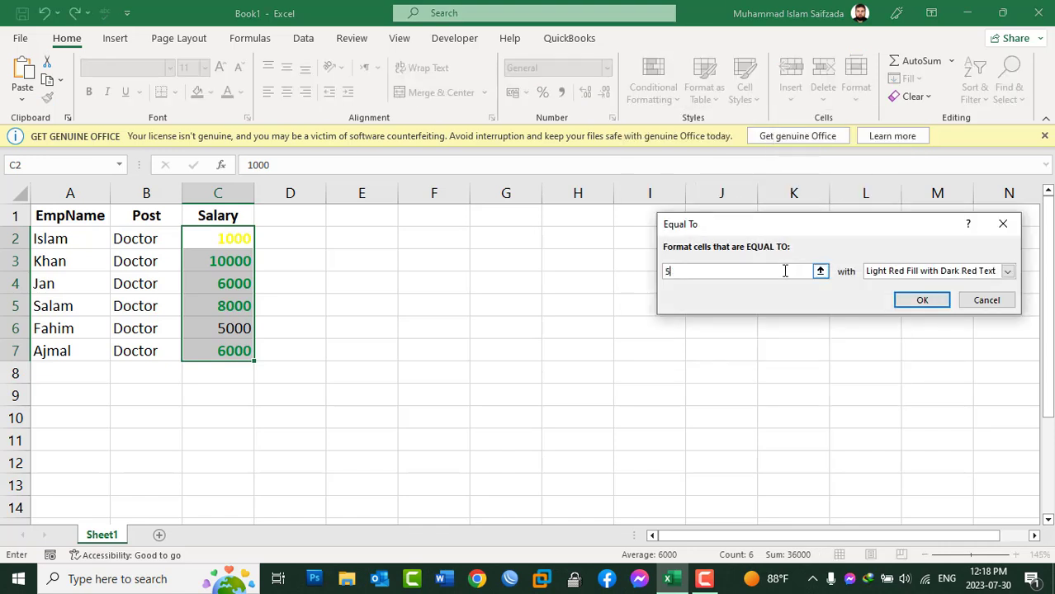
text(000)
click(1007, 271)
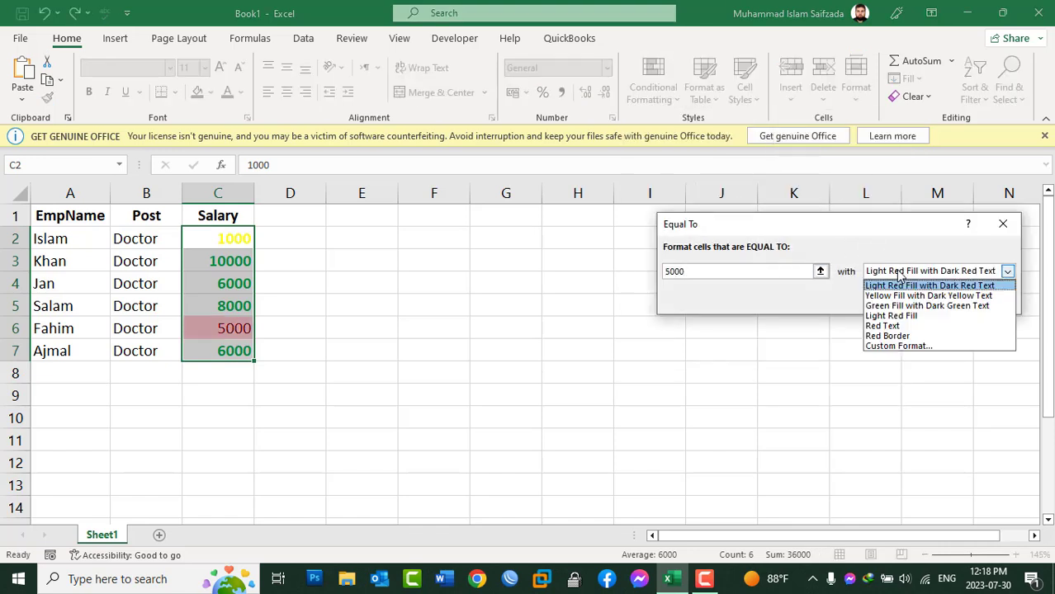
click(895, 339)
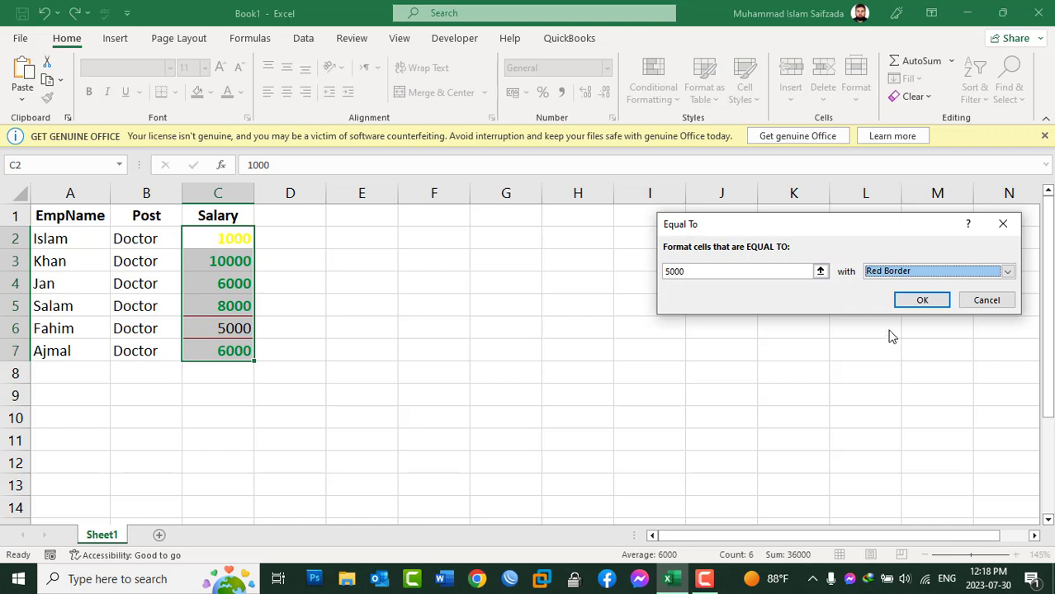
click(919, 299)
click(485, 371)
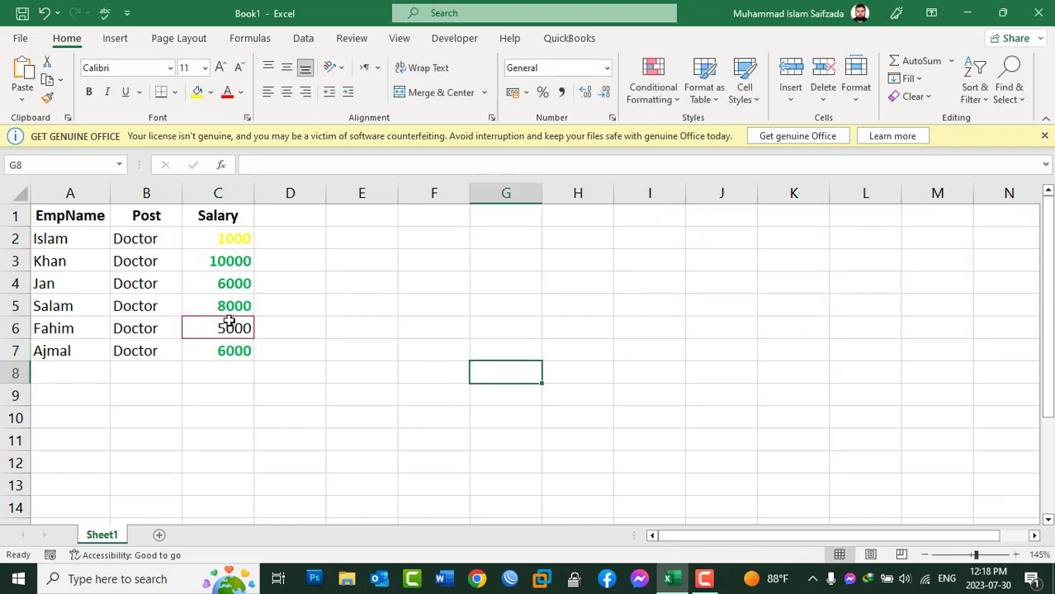
drag(219, 241, 213, 341)
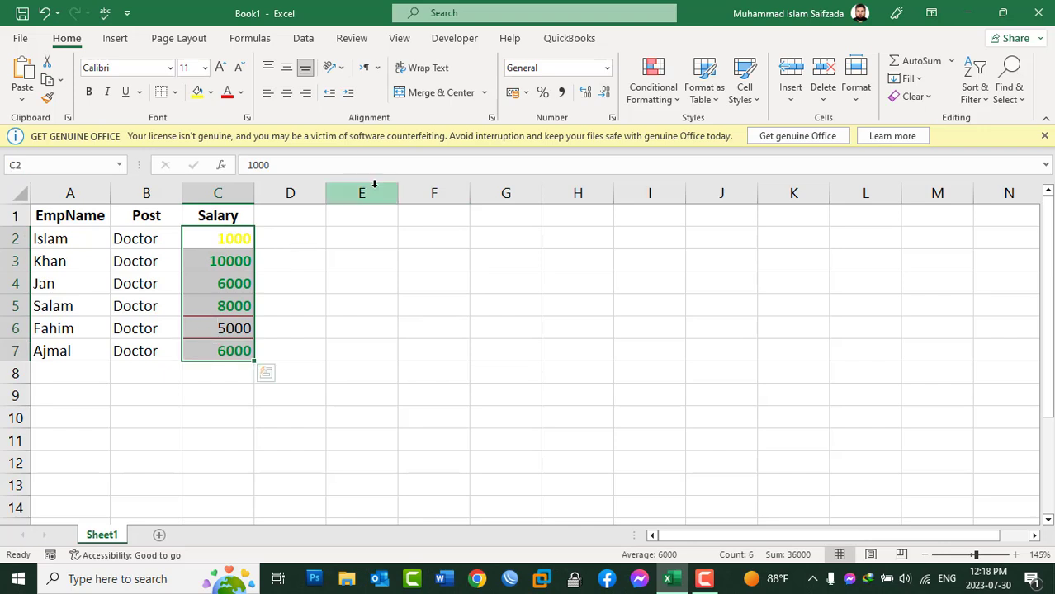
Clear all conditional formatting rules from the selected salary cells C2:C7.
click(646, 101)
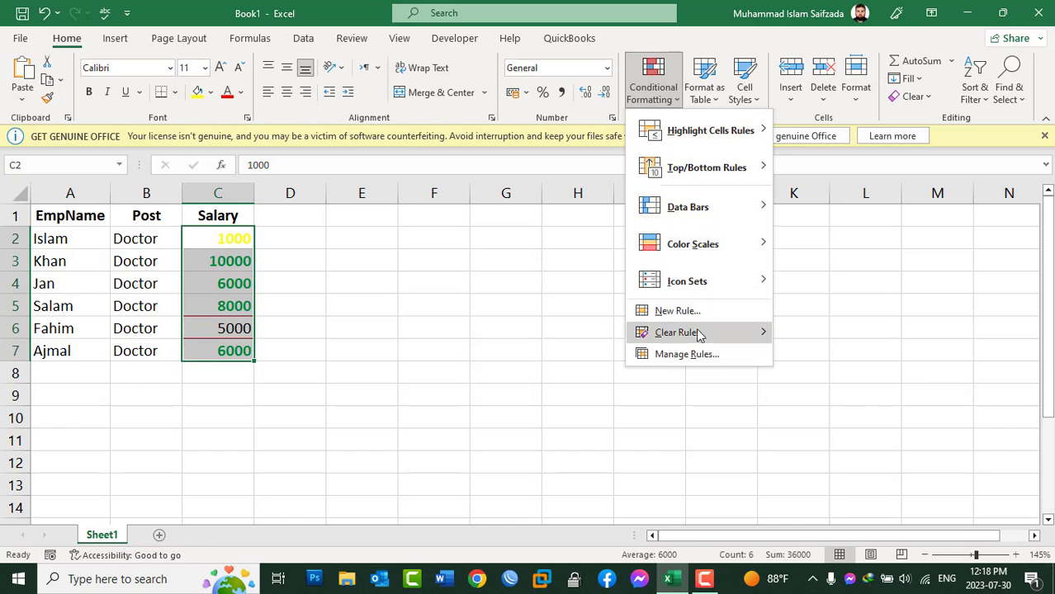
mouse_move(696, 338)
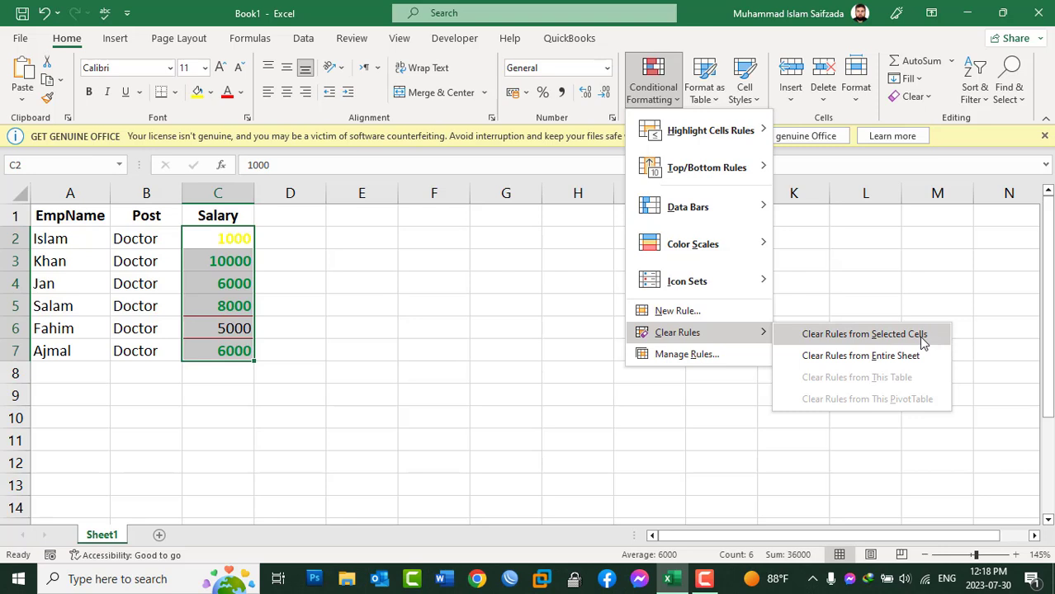
click(921, 339)
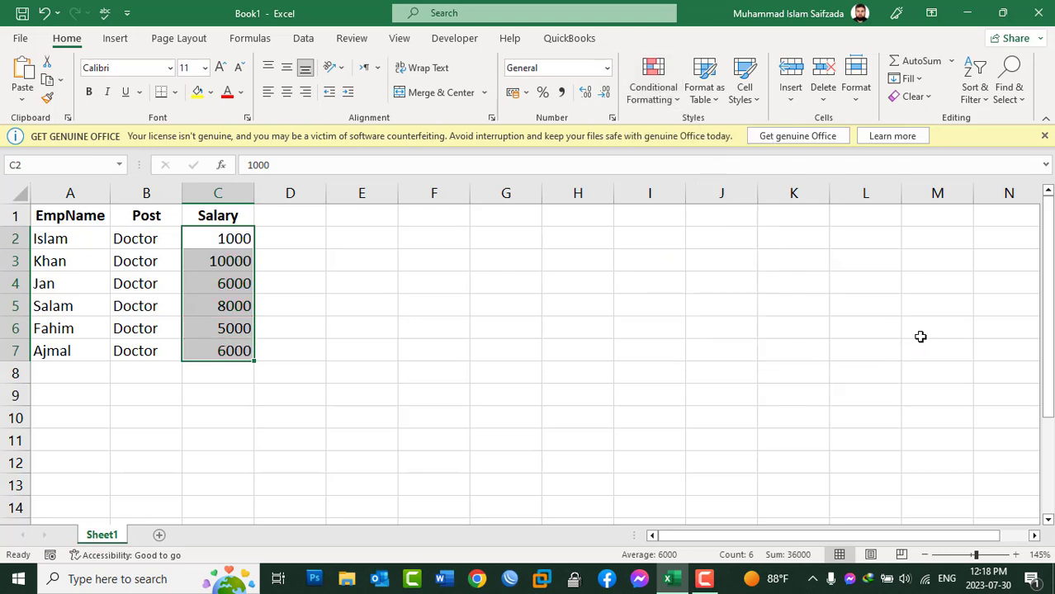
click(665, 103)
mouse_move(730, 134)
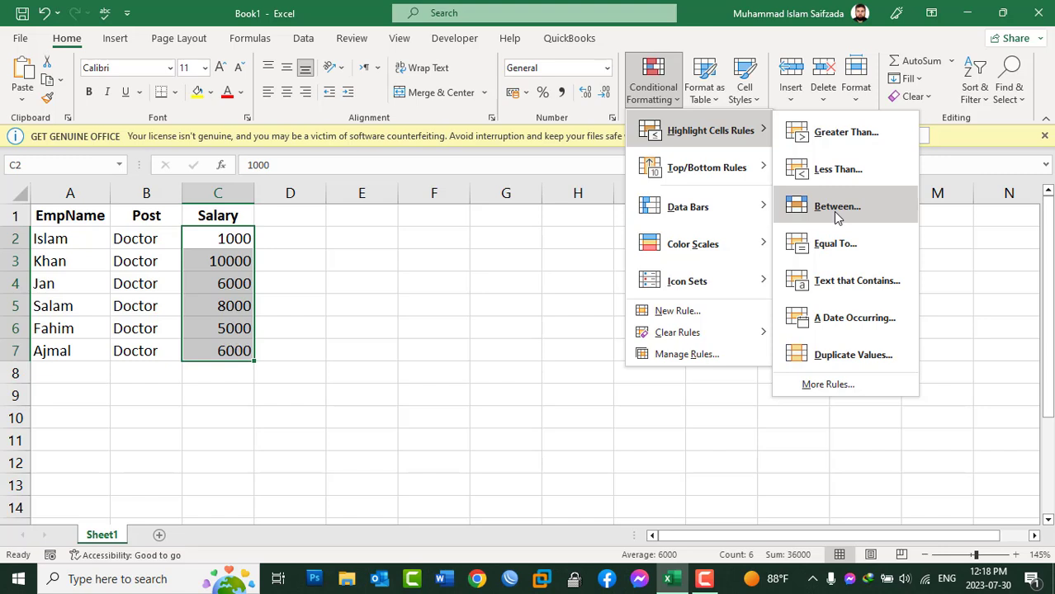
Add a Between rule from 4999 to 10001 that turns matching salaries red text.
click(837, 207)
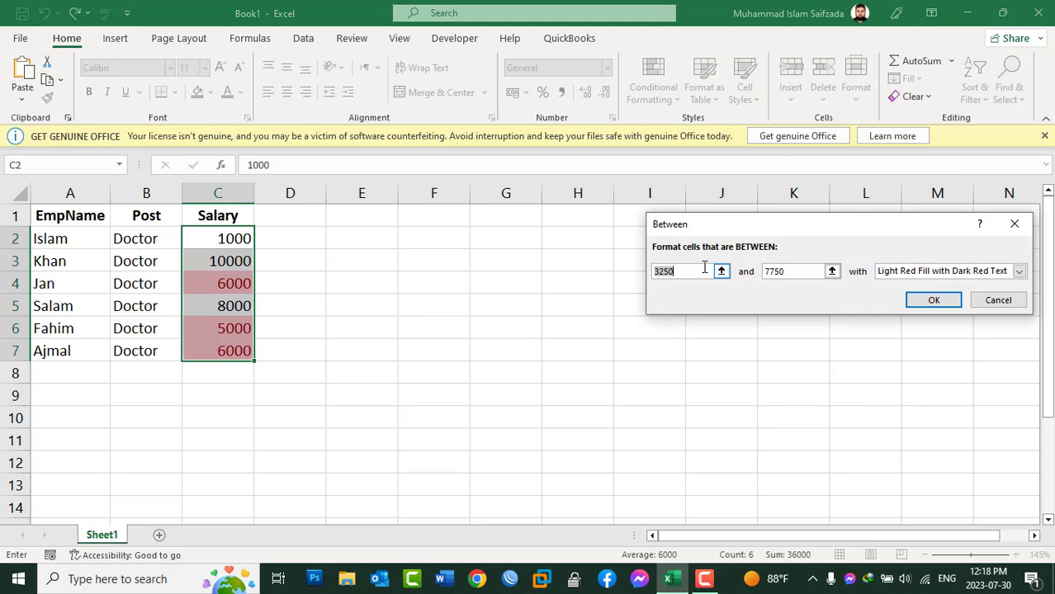
text(4)
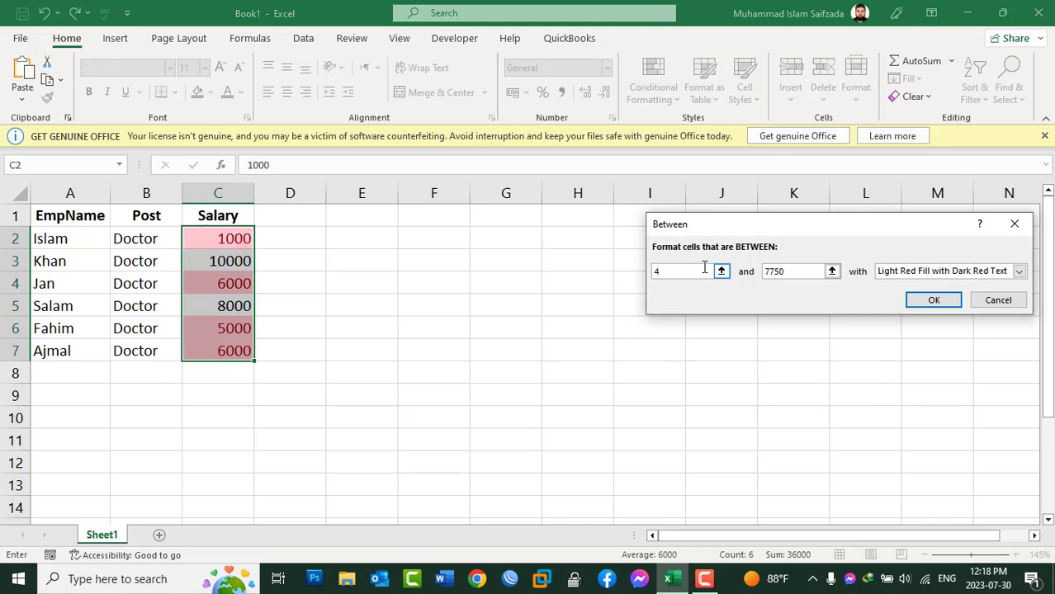
text(999)
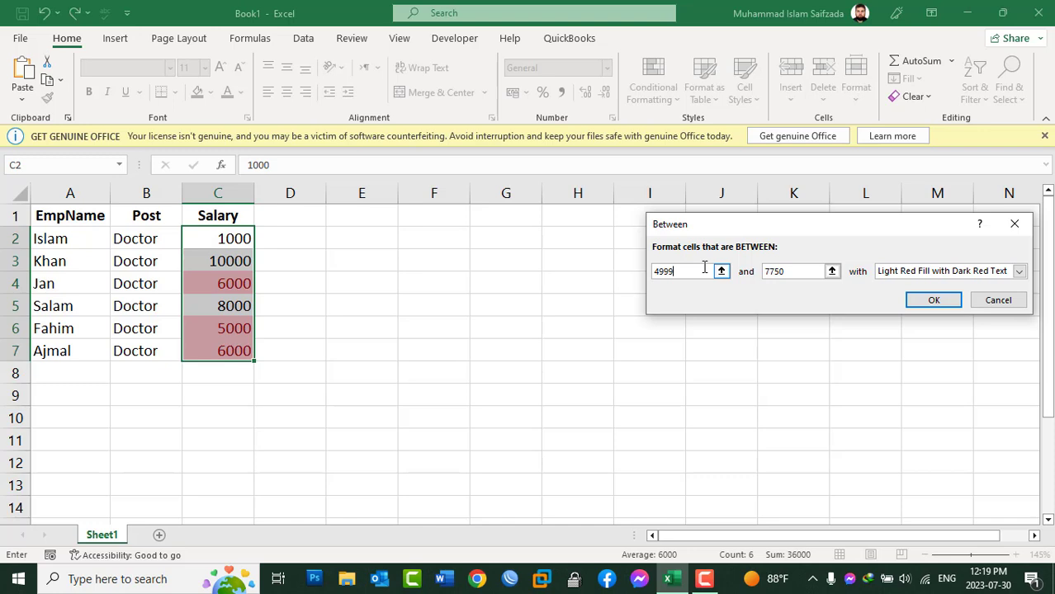
double_click(799, 271)
text(1000)
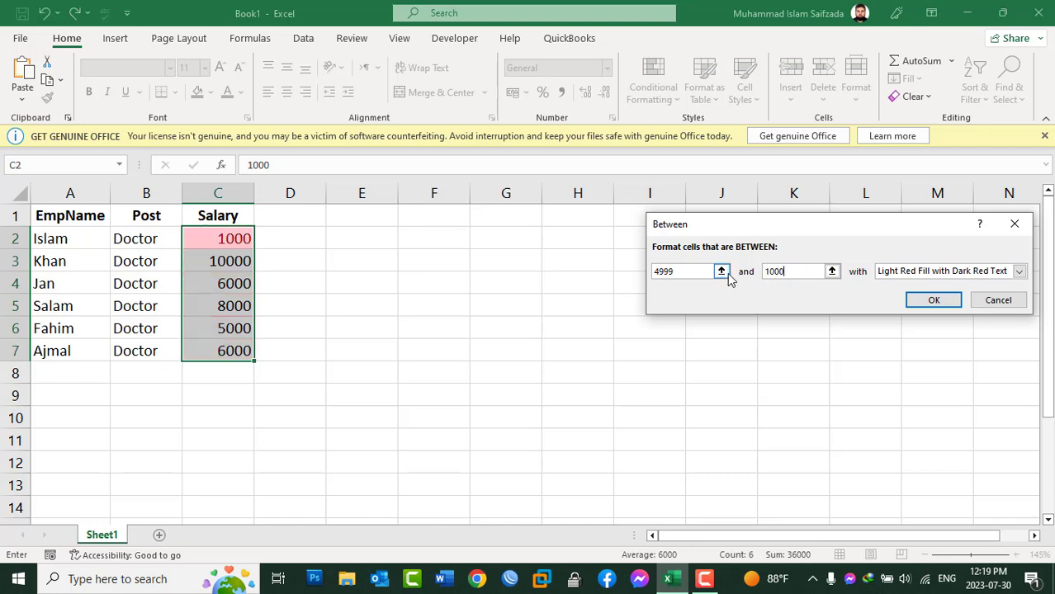
text(0)
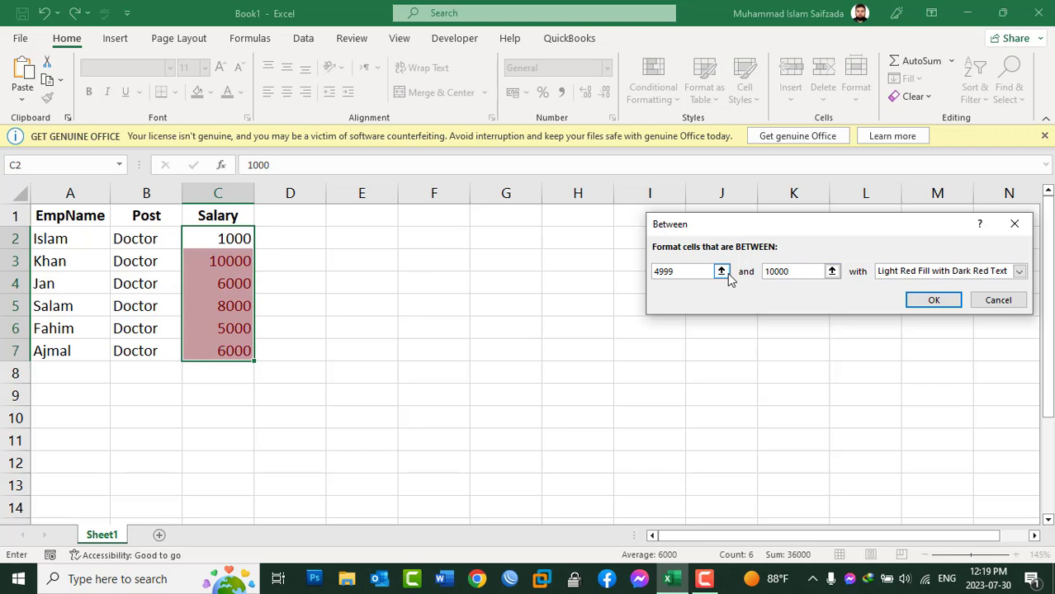
key(BackSpace)
key(BackSpace)
key(BackSpace)
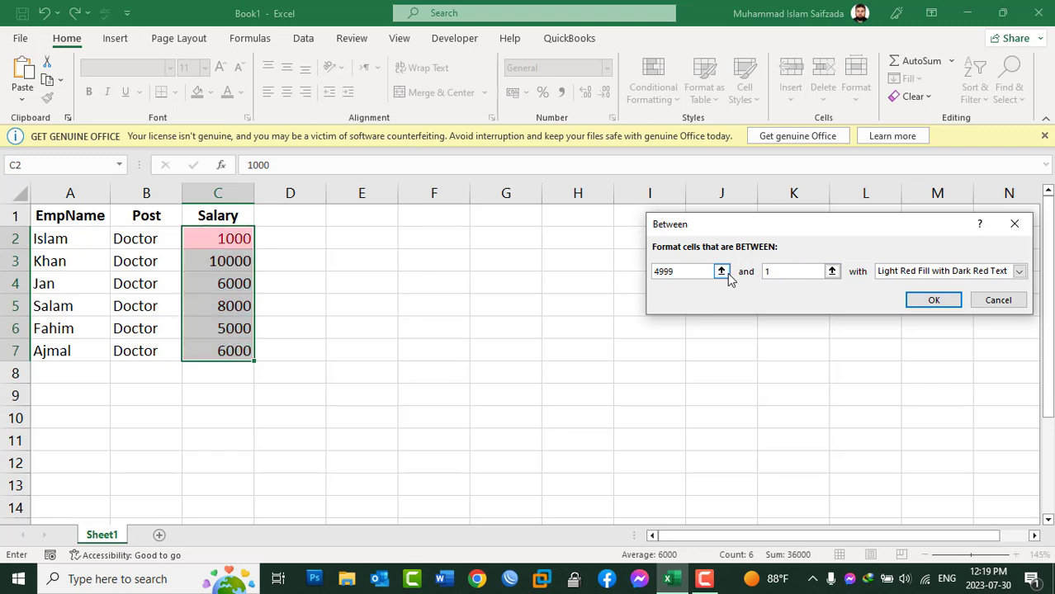
text(00)
text(01)
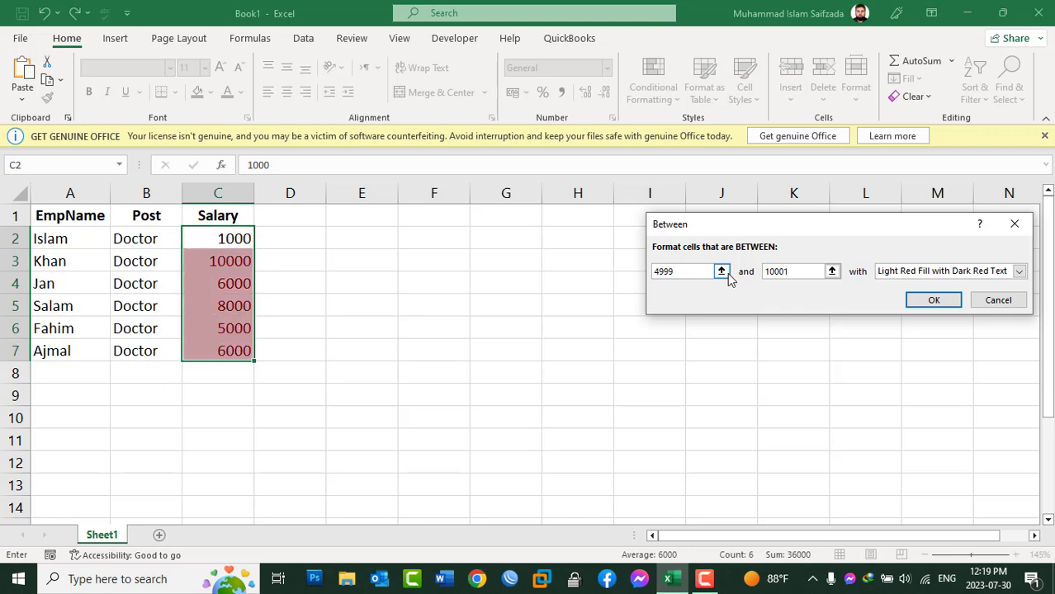
click(926, 273)
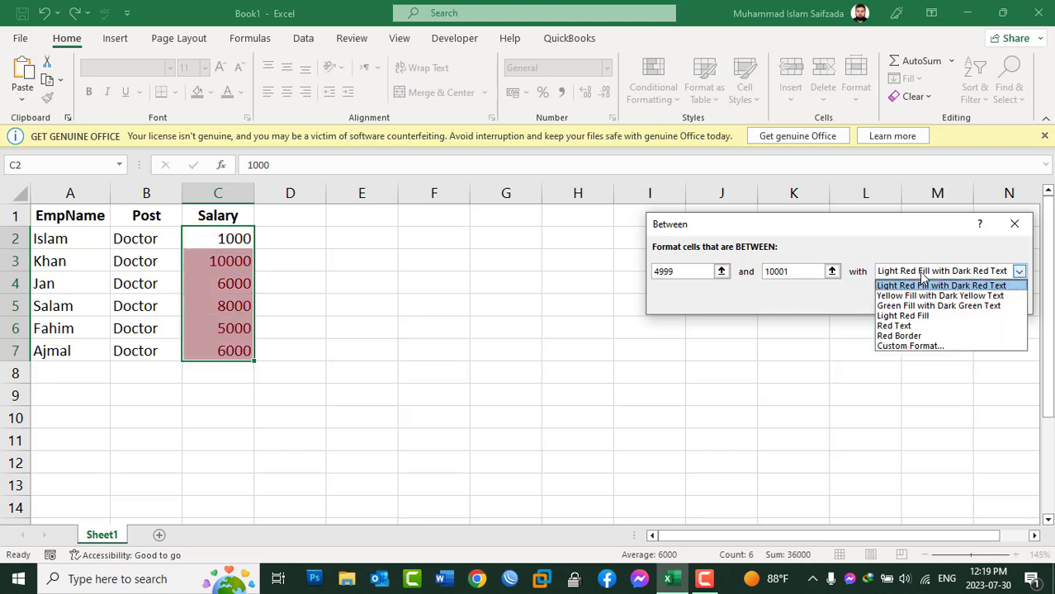
click(913, 326)
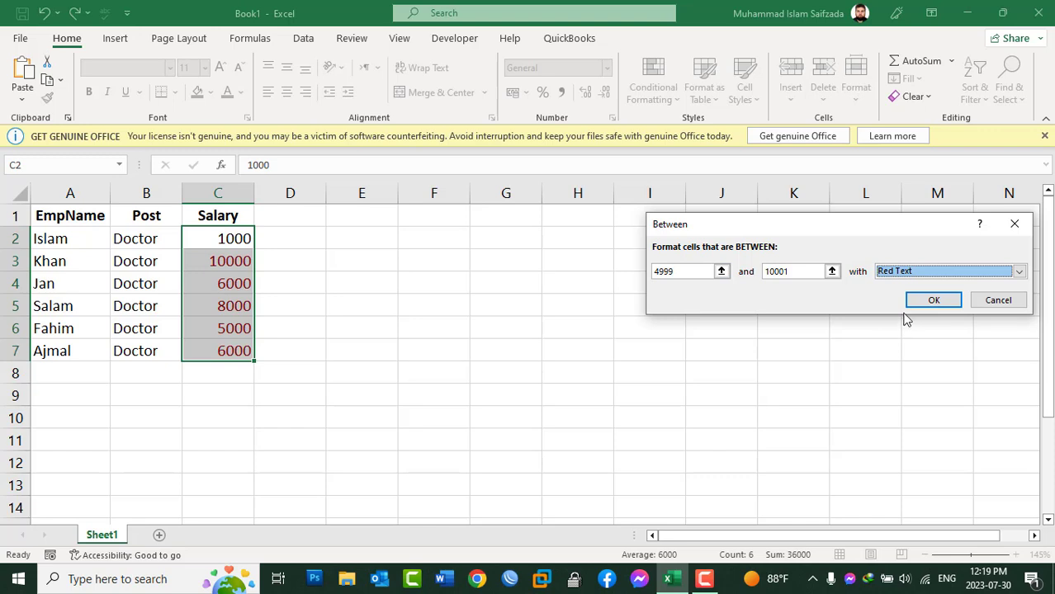
click(925, 300)
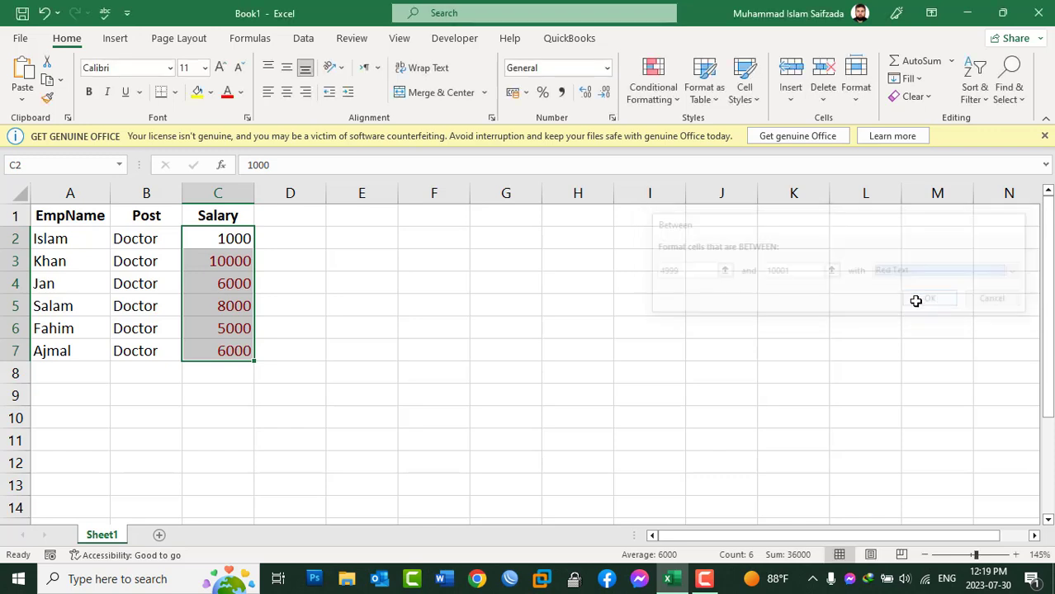
click(362, 288)
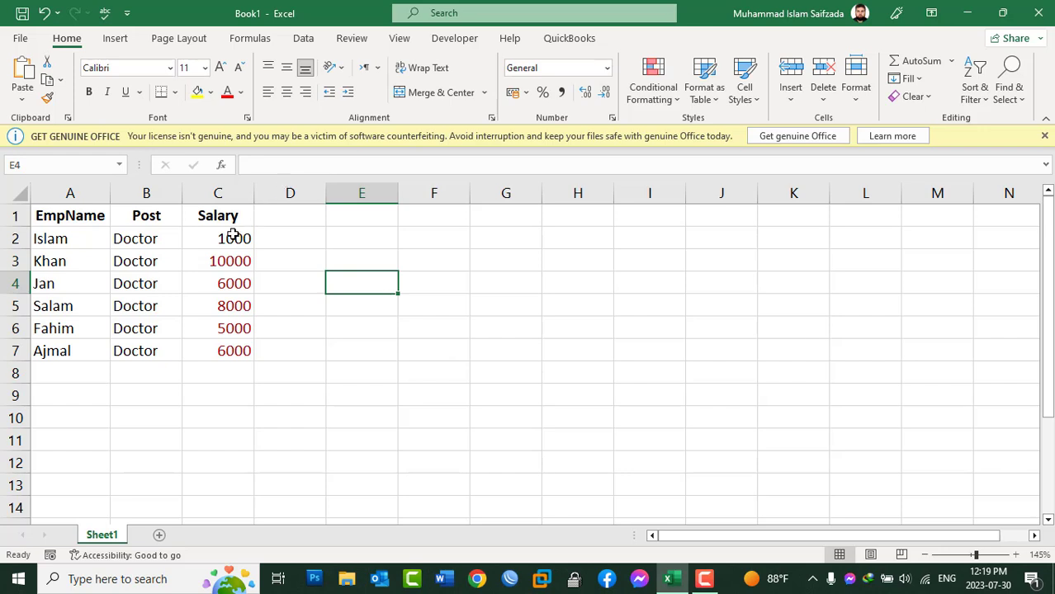
drag(233, 233, 213, 343)
Clear the conditional formatting rules from the selected salary cells C2:C7.
click(653, 91)
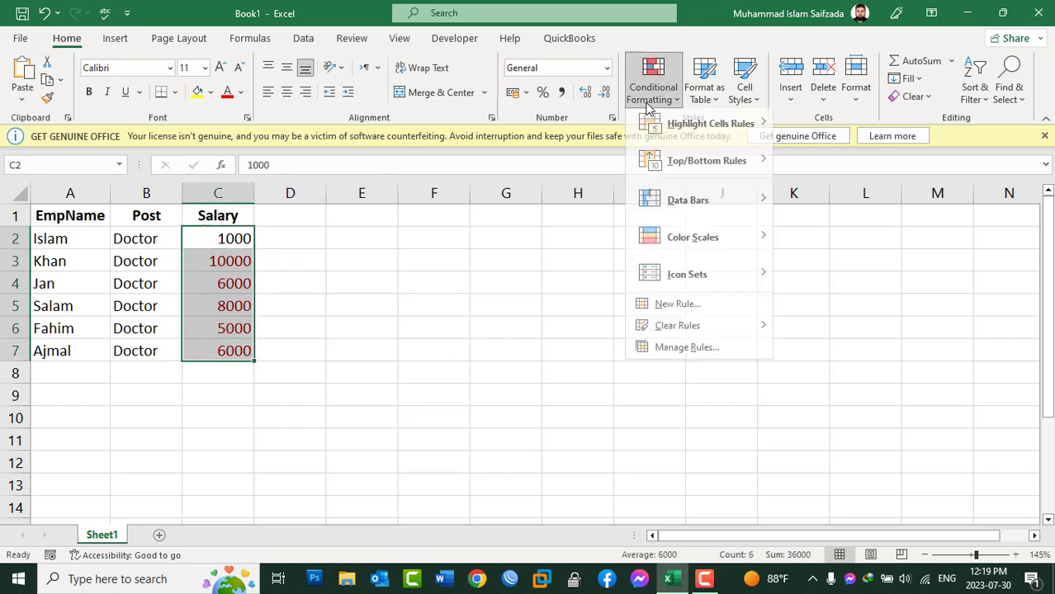
mouse_move(682, 142)
mouse_move(687, 332)
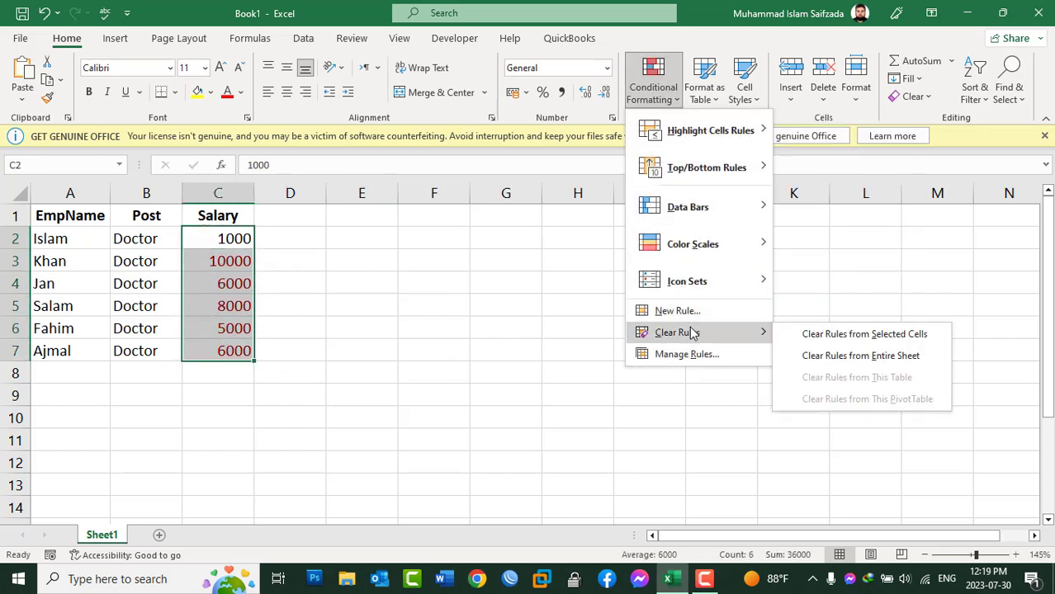
click(817, 334)
click(652, 83)
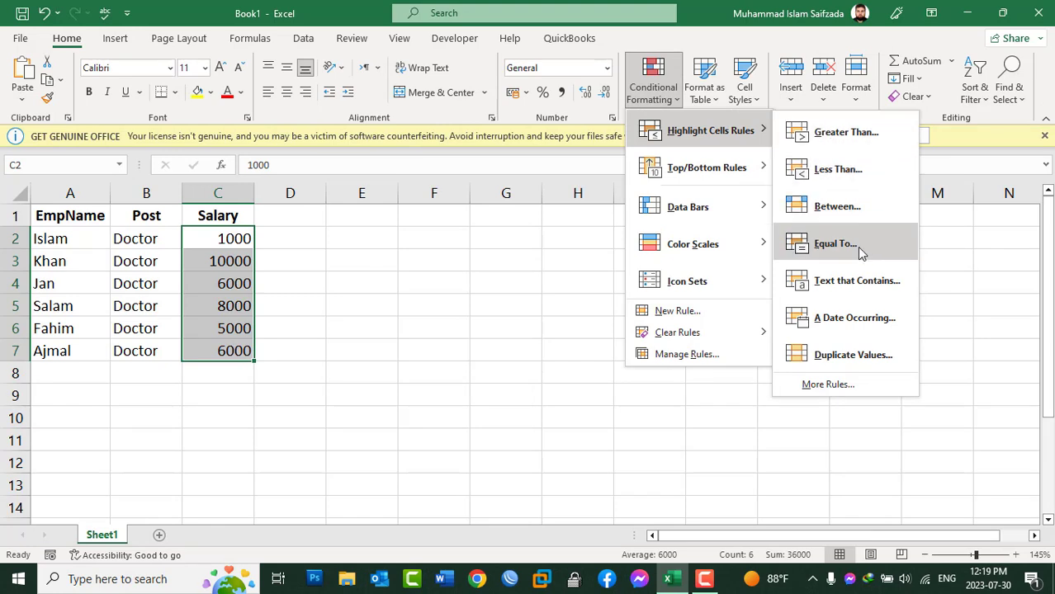
Enter the operators =, > and < in cells H2 through H4.
click(541, 270)
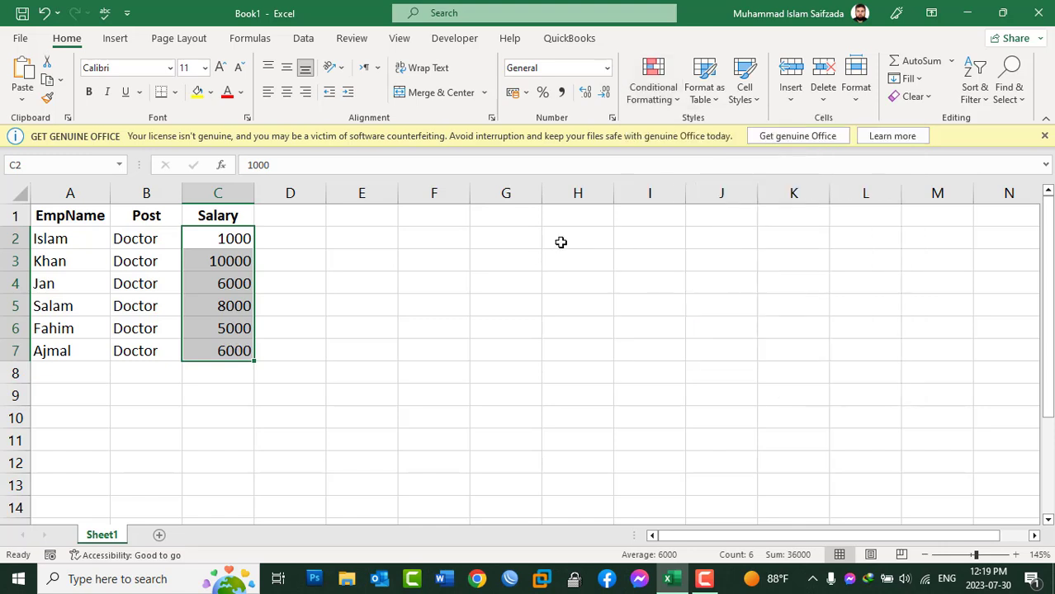
click(561, 240)
text(=)
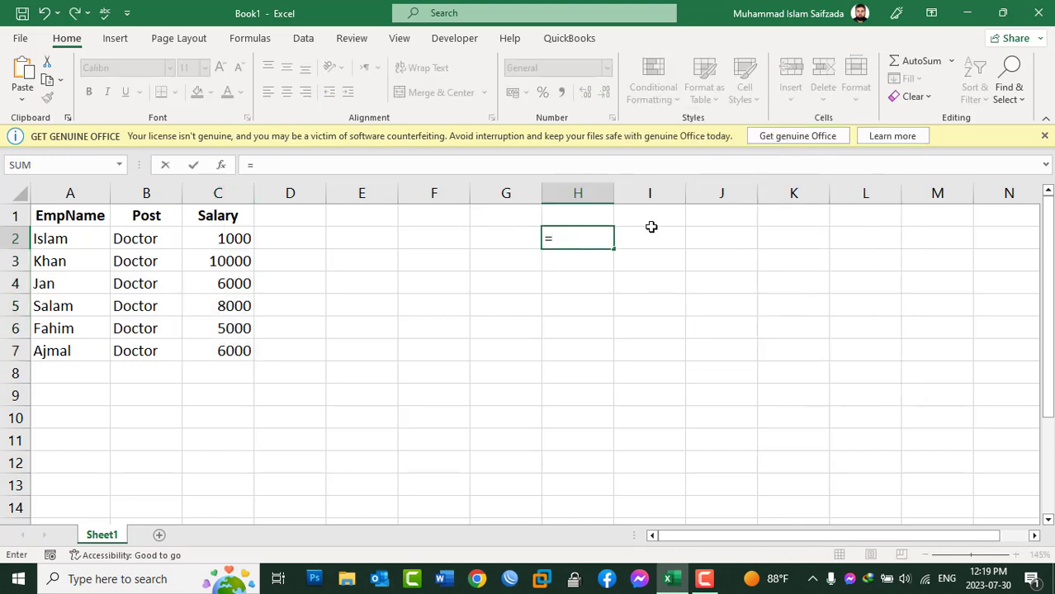
key(Return)
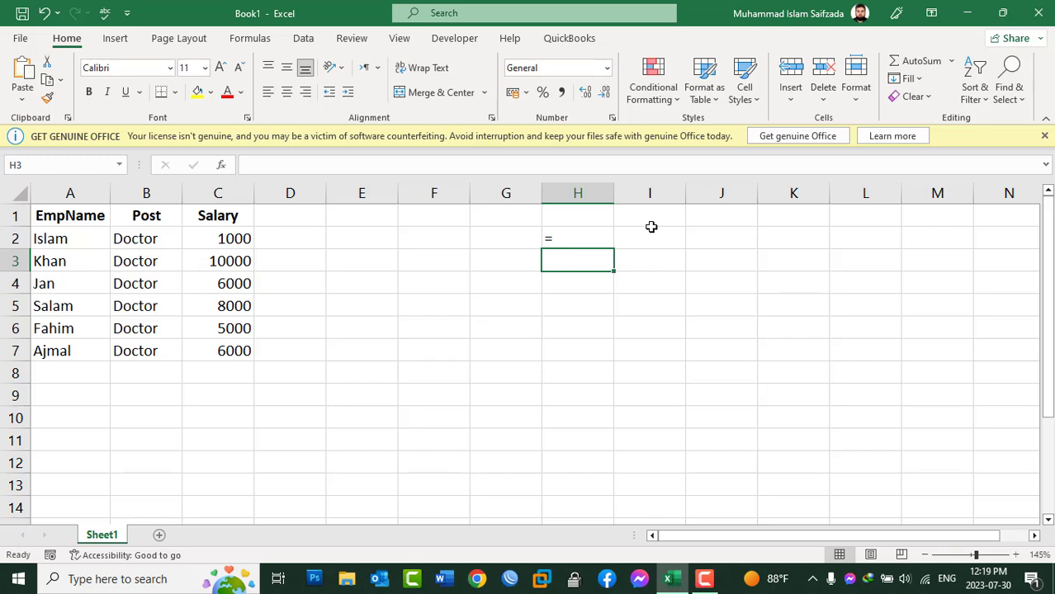
text(>)
key(Return)
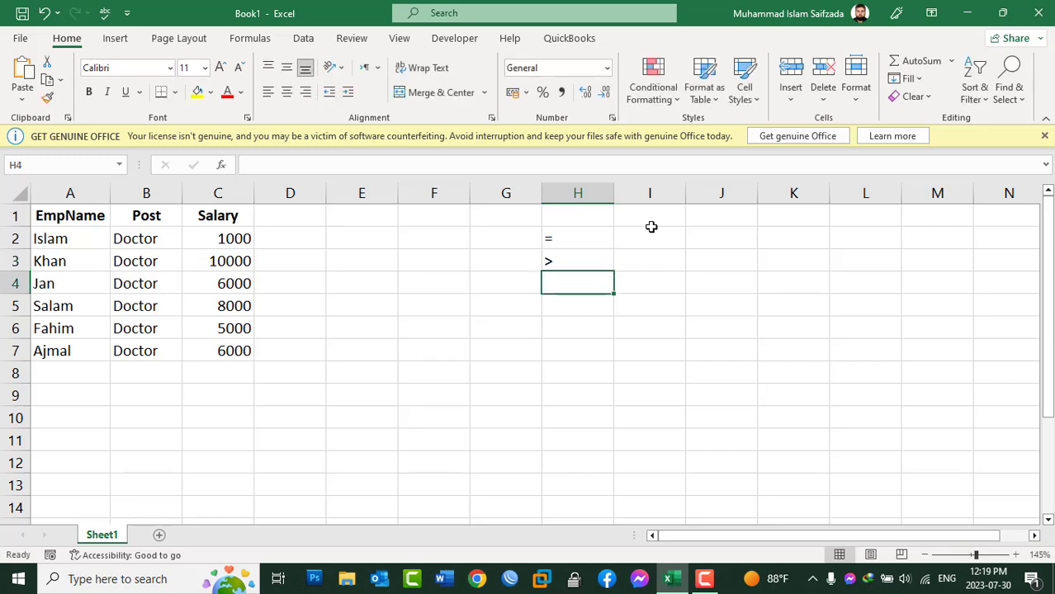
text(<)
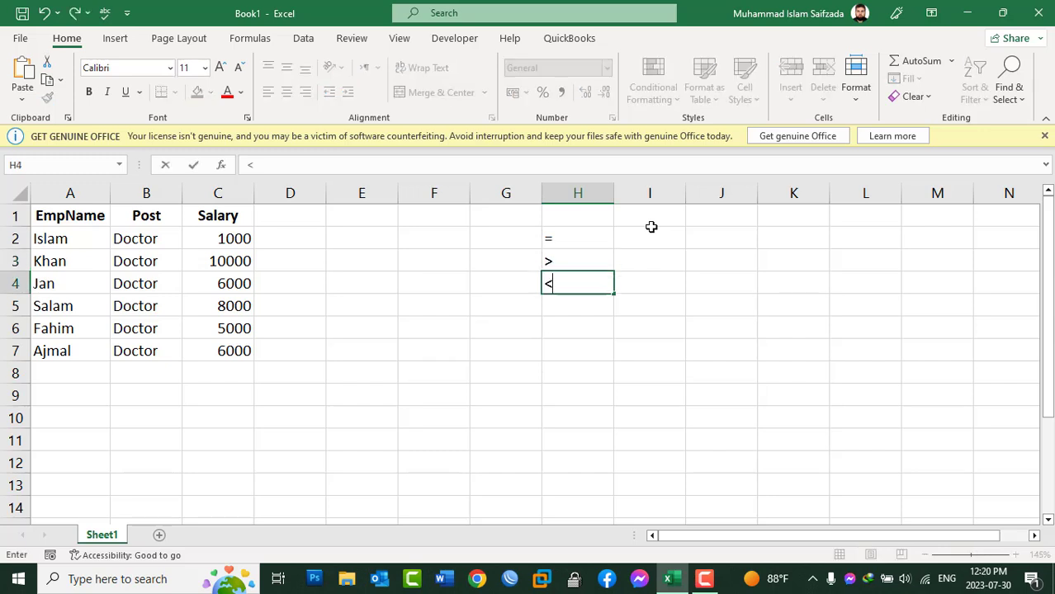
key(Return)
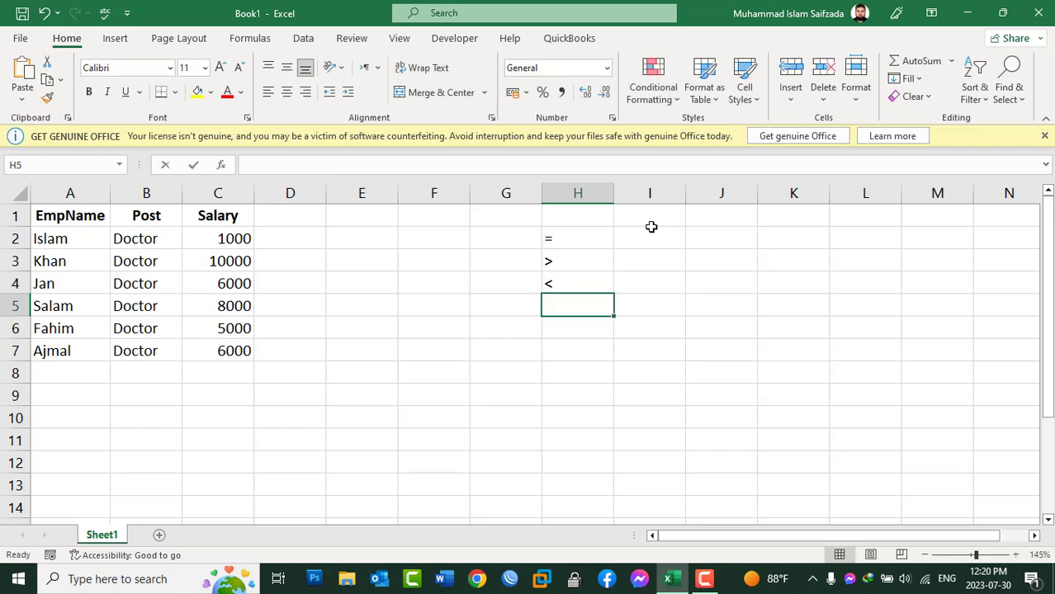
Add <=, >= and <> in H5:H7, ending back on H5.
text(<=)
key(Return)
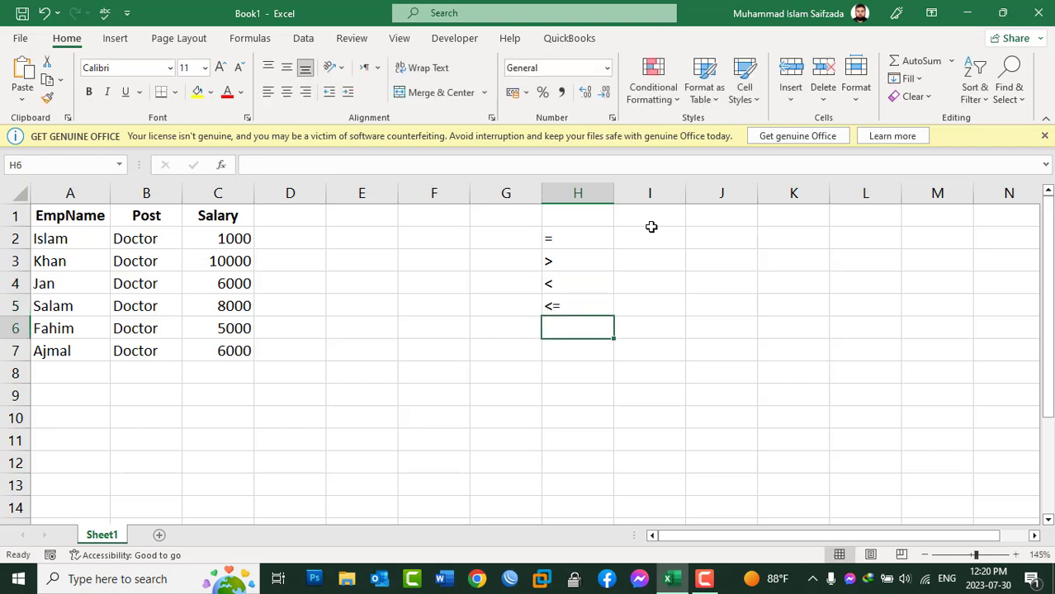
text(>=)
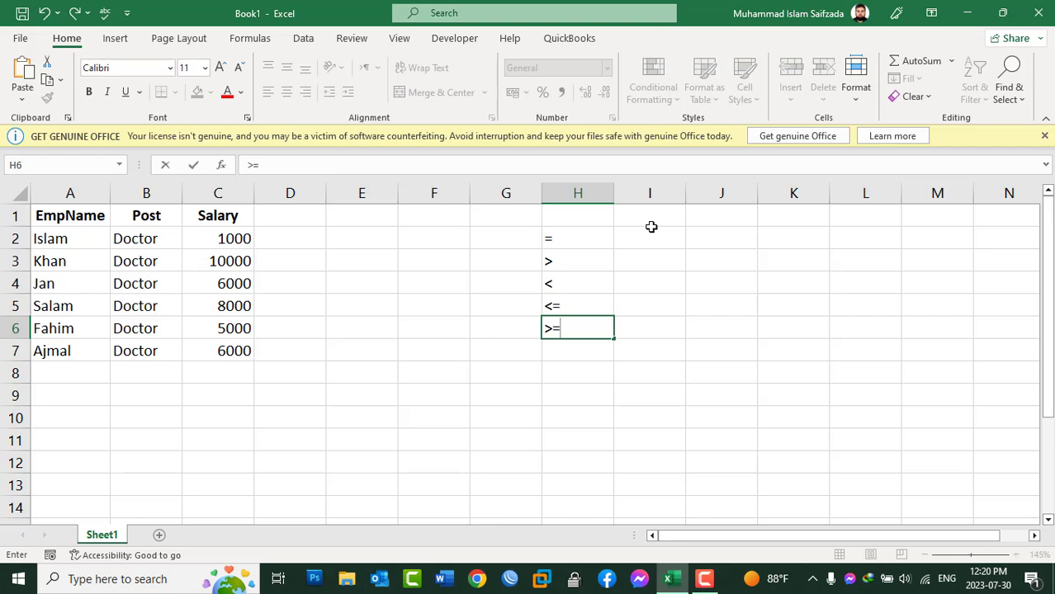
key(Return)
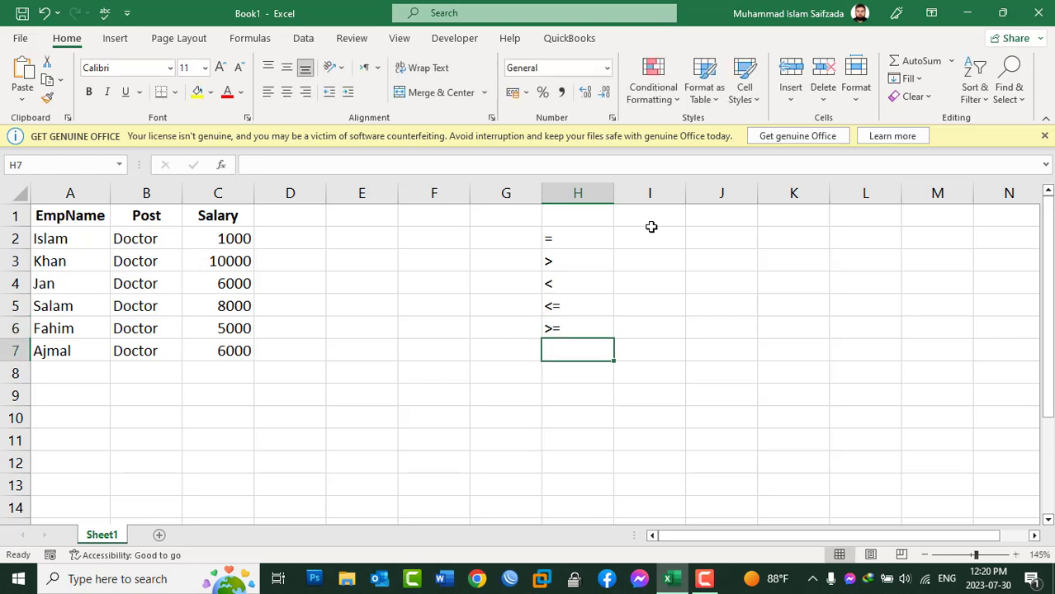
text(<>)
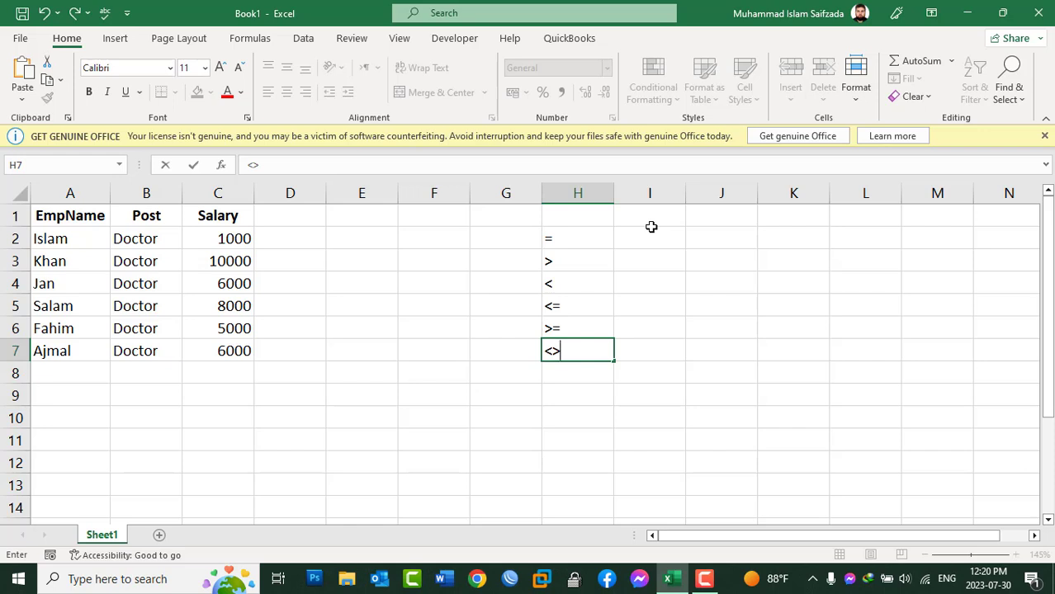
key(Return)
key(Up)
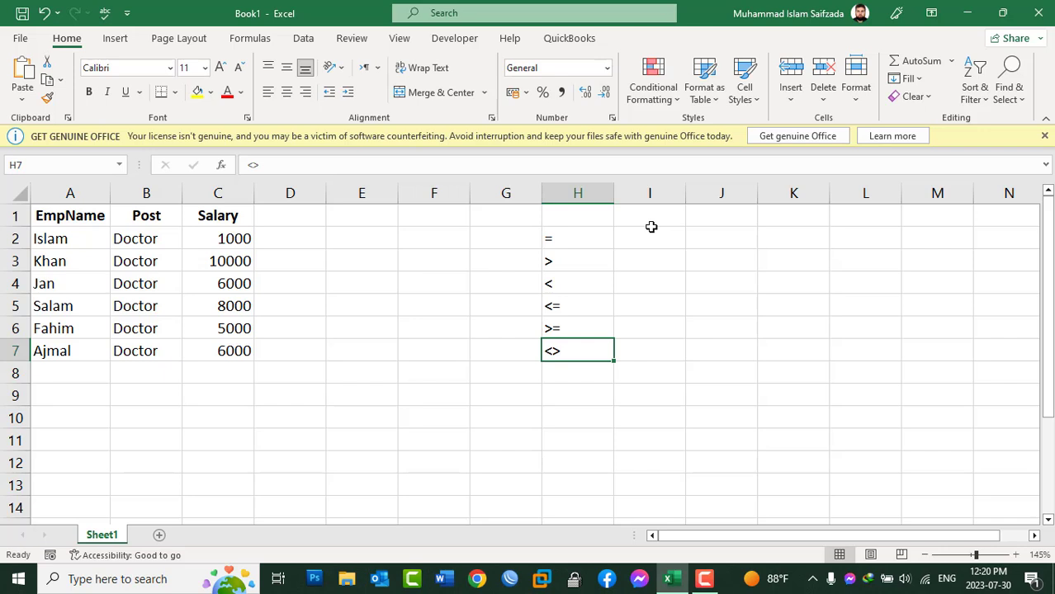
key(shift+Down)
key(shift+Down)
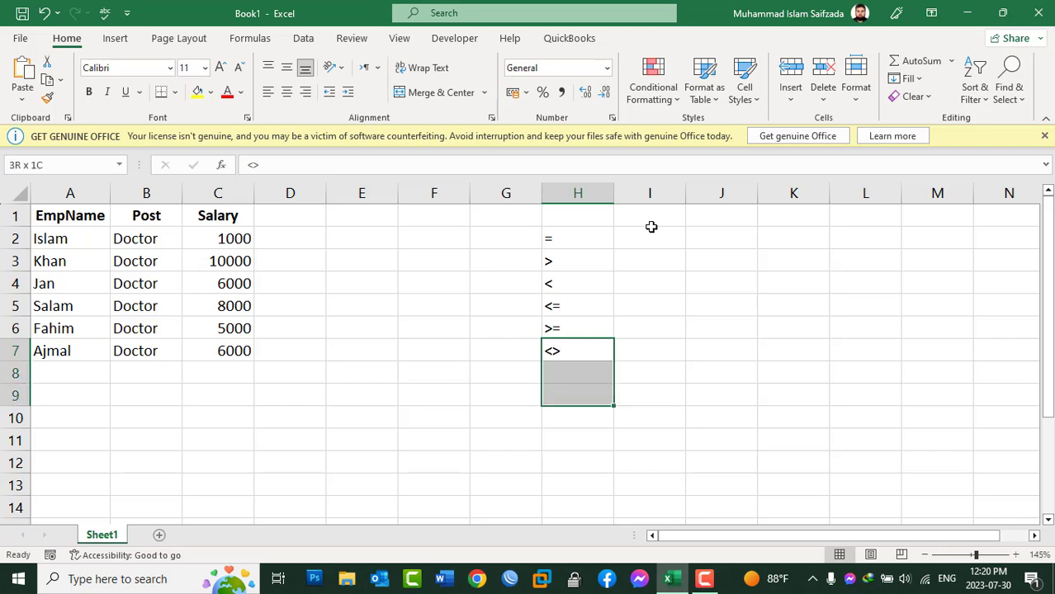
key(Up)
key(Up)
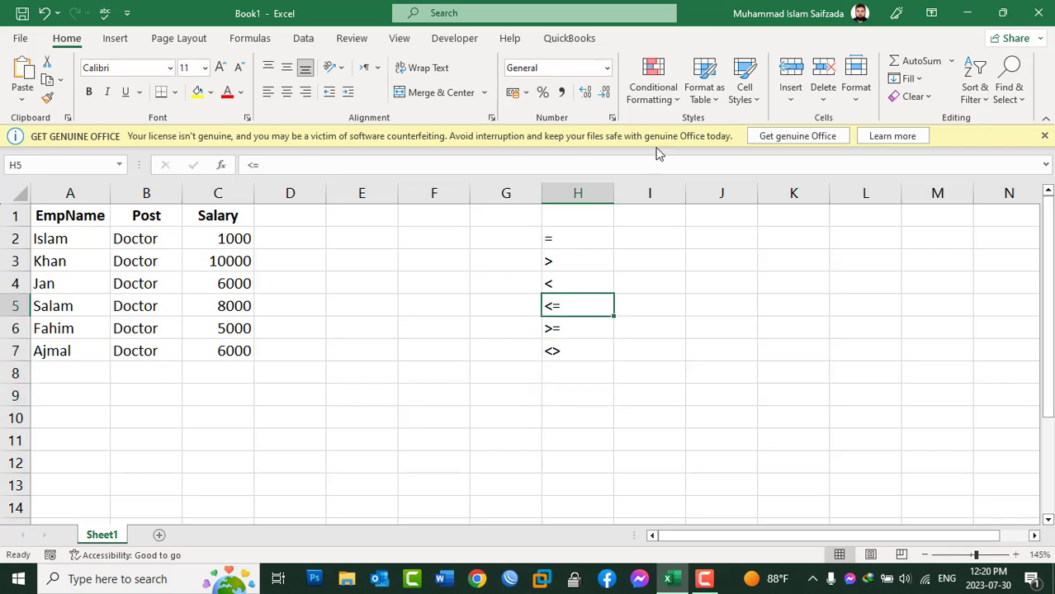
Copy the employee rows A2:C7 and paste them at A8 and A14.
click(654, 92)
mouse_move(648, 132)
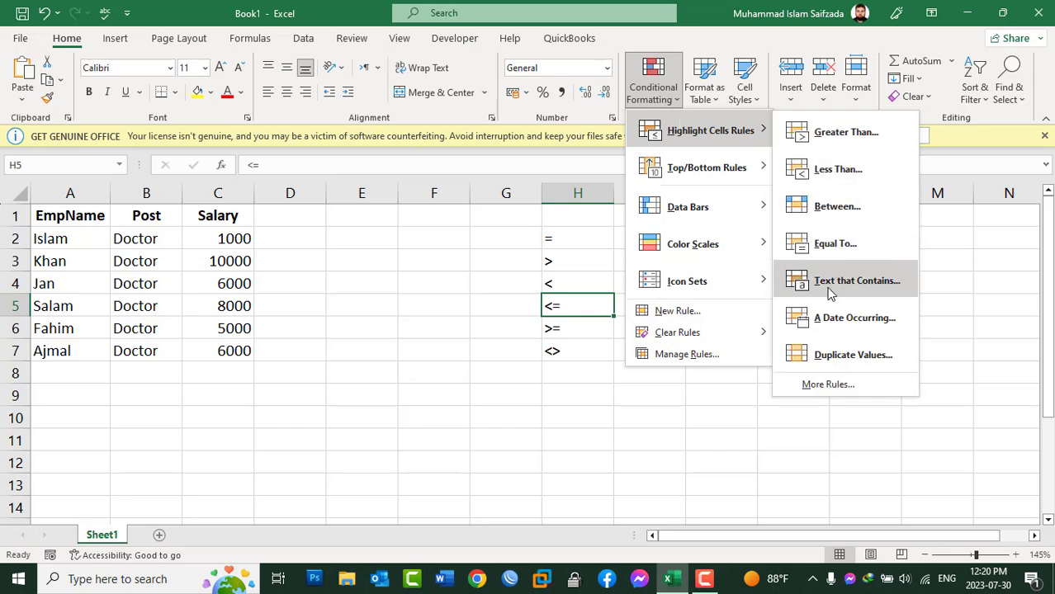
key(Escape)
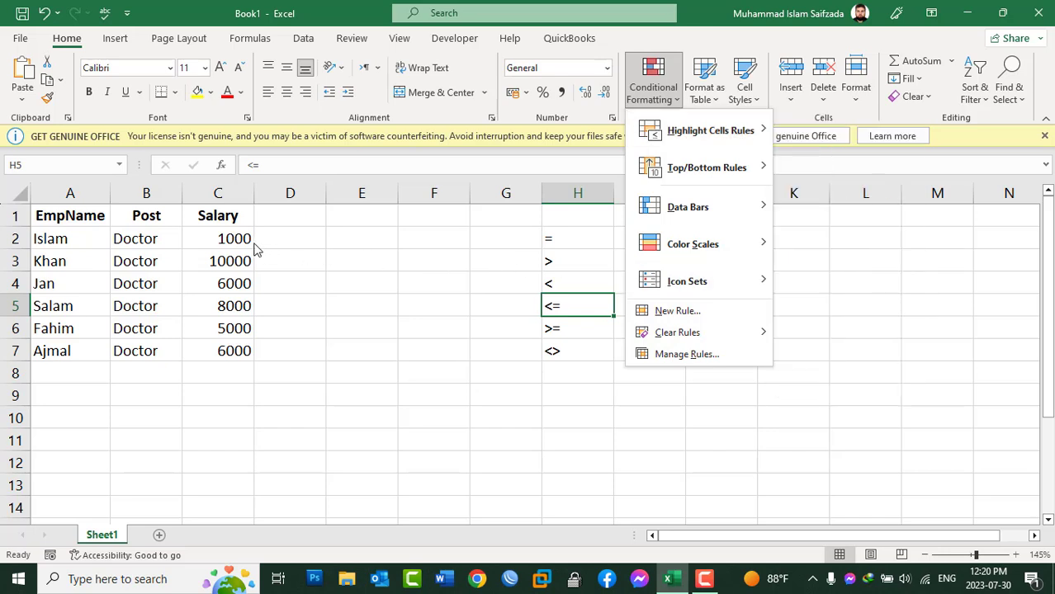
key(Escape)
drag(80, 239, 74, 362)
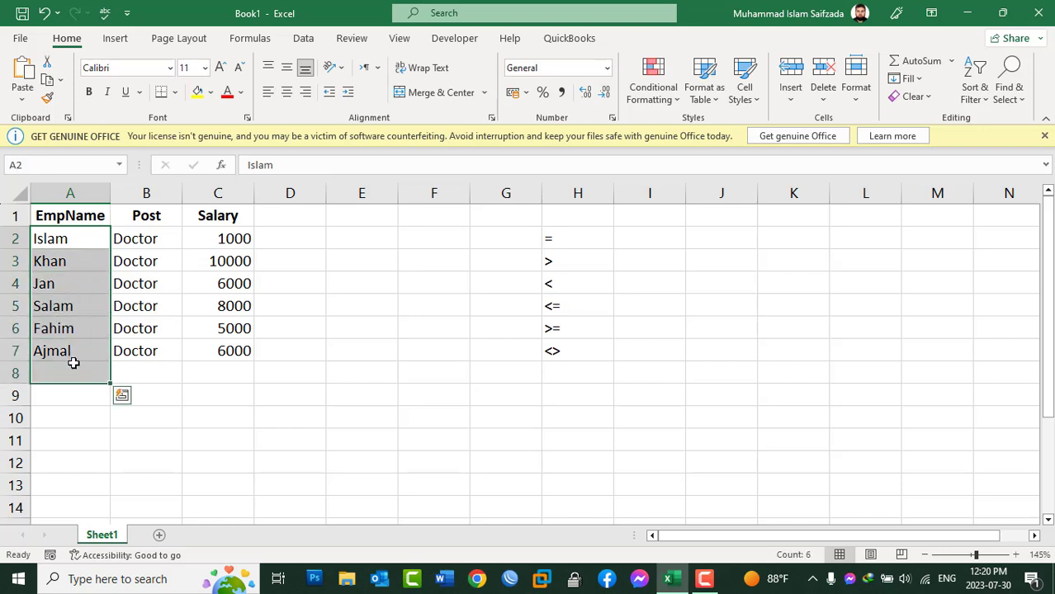
drag(86, 246, 229, 350)
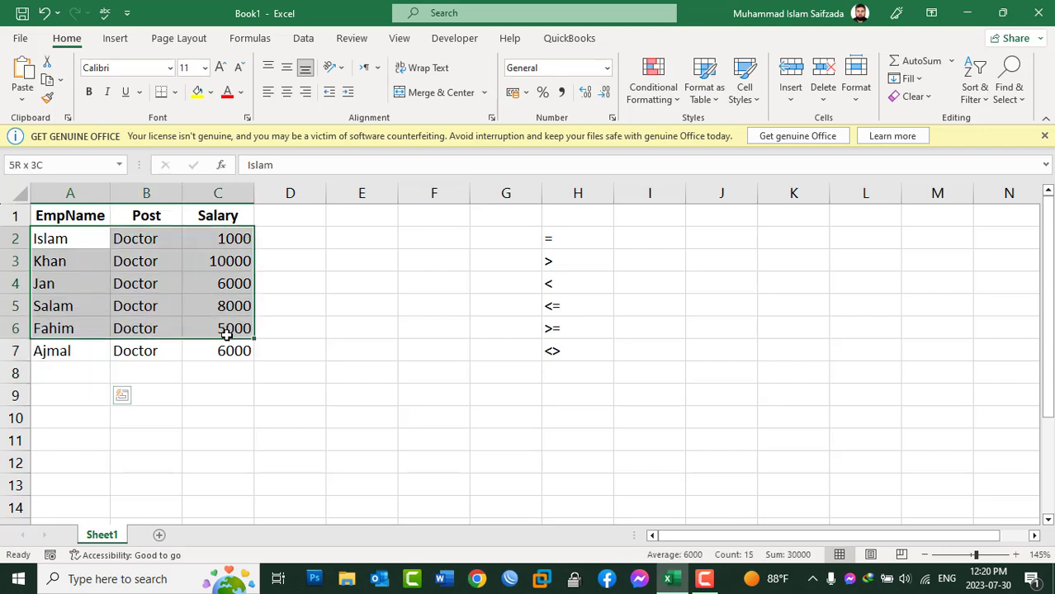
key(ctrl+c)
click(100, 376)
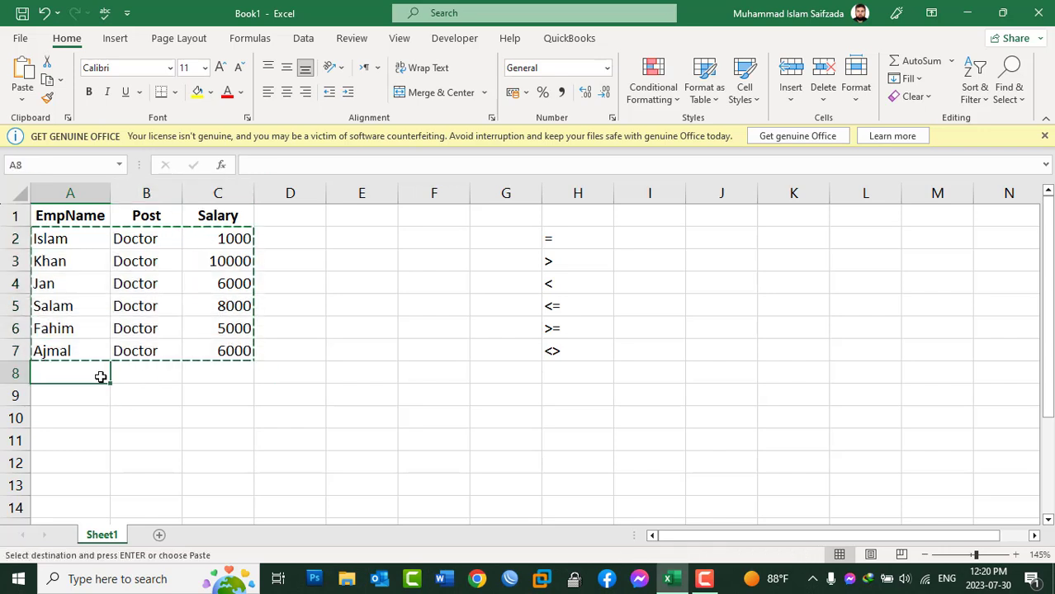
key(ctrl+v)
click(88, 504)
key(ctrl+v)
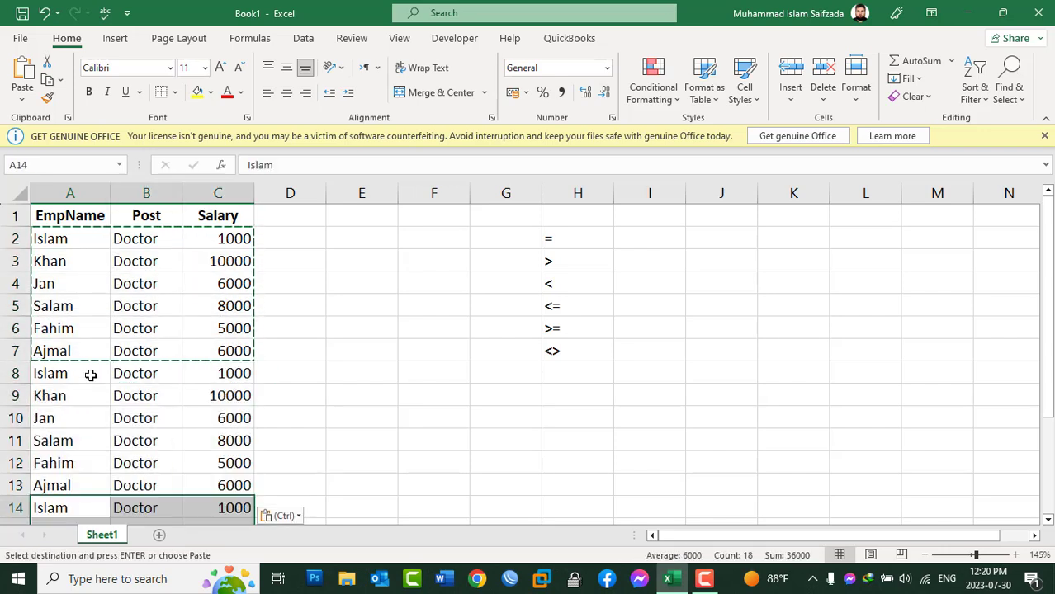
Copy the enlarged block A2:C19 and paste it at A20 and A38.
mouse_move(61, 239)
mouse_down()
mouse_move(215, 548)
mouse_move(229, 504)
mouse_up()
key(ctrl+c)
scroll(97, 406, down, 3)
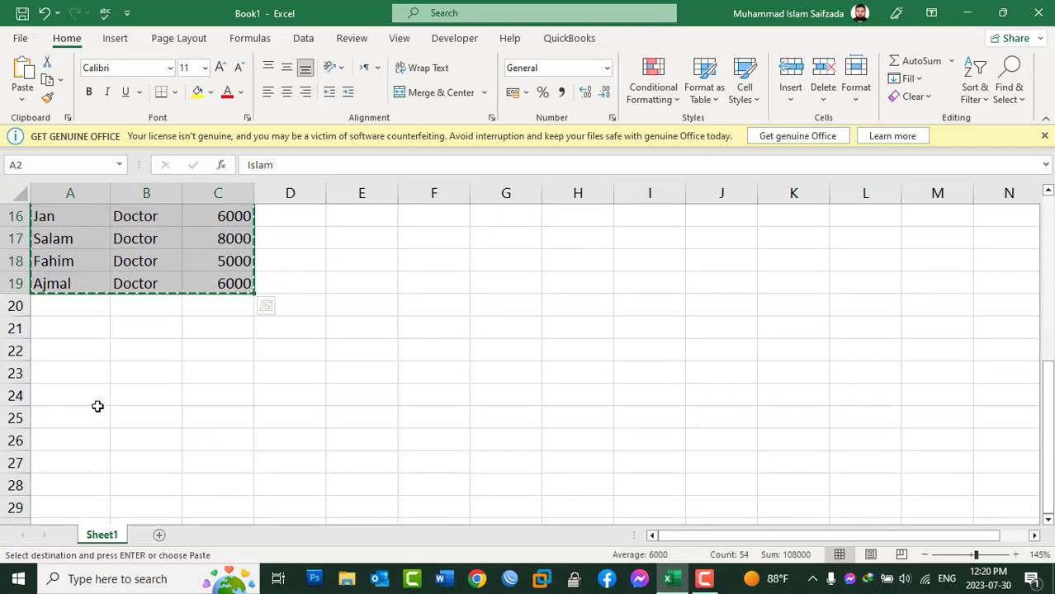
click(64, 308)
key(ctrl+v)
scroll(110, 406, down, 8)
scroll(101, 305, up, 3)
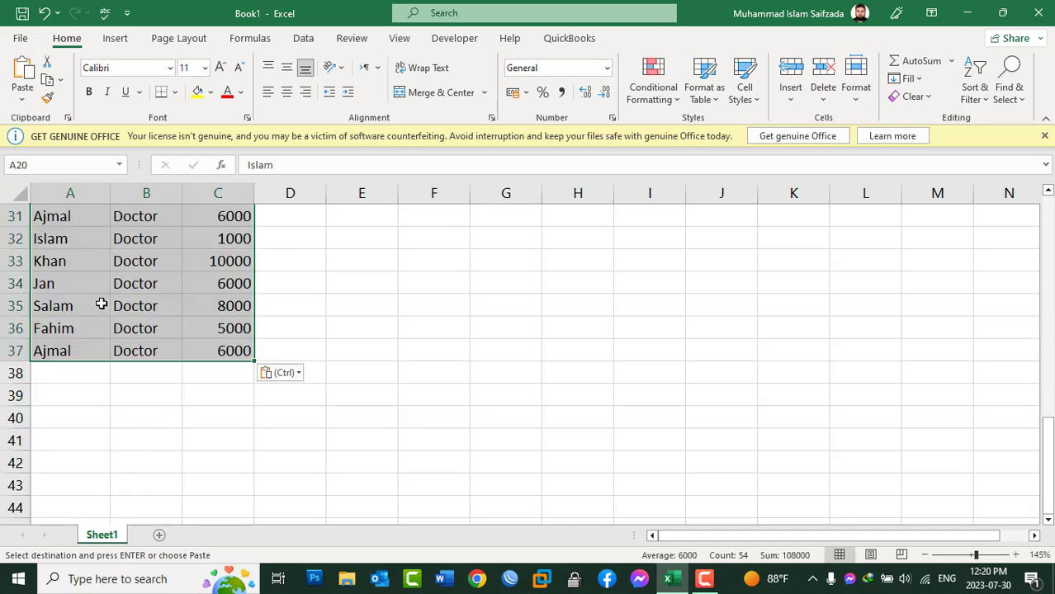
click(64, 373)
key(ctrl+v)
scroll(194, 393, up, 10)
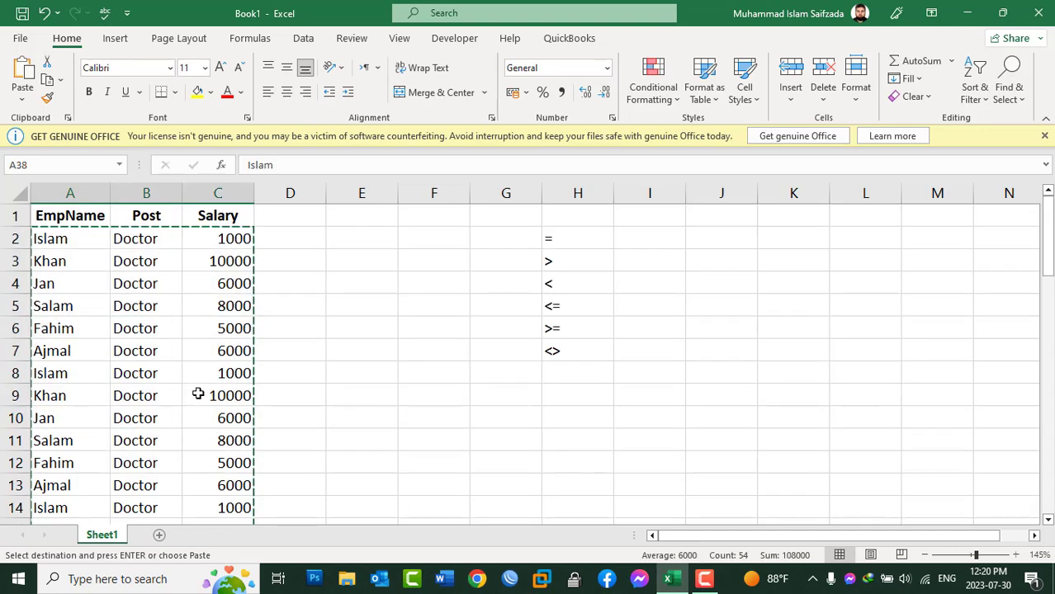
key(Escape)
scroll(206, 330, down, 9)
scroll(146, 292, down, 1)
scroll(140, 297, up, 10)
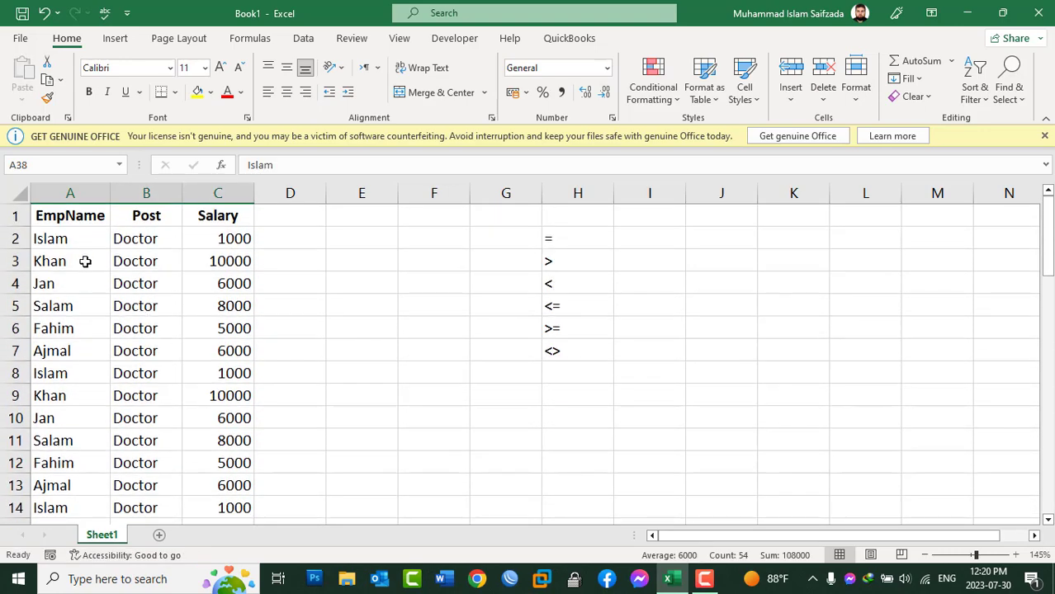
Extend the employee name in A11 to a three-word full name and autofit column A.
click(85, 261)
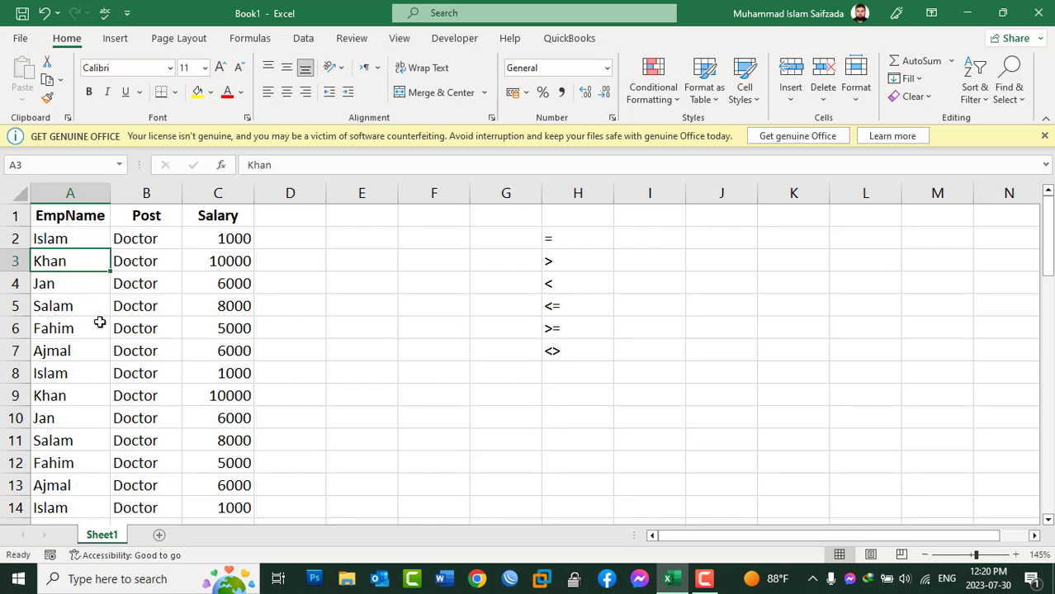
click(85, 441)
double_click(108, 440)
text(Safi)
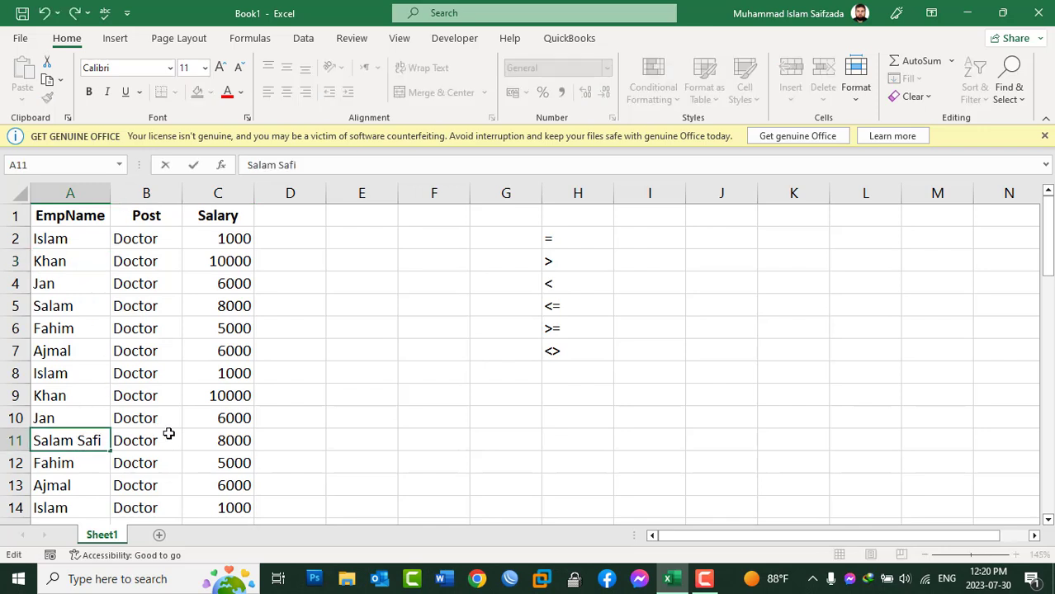
key(Return)
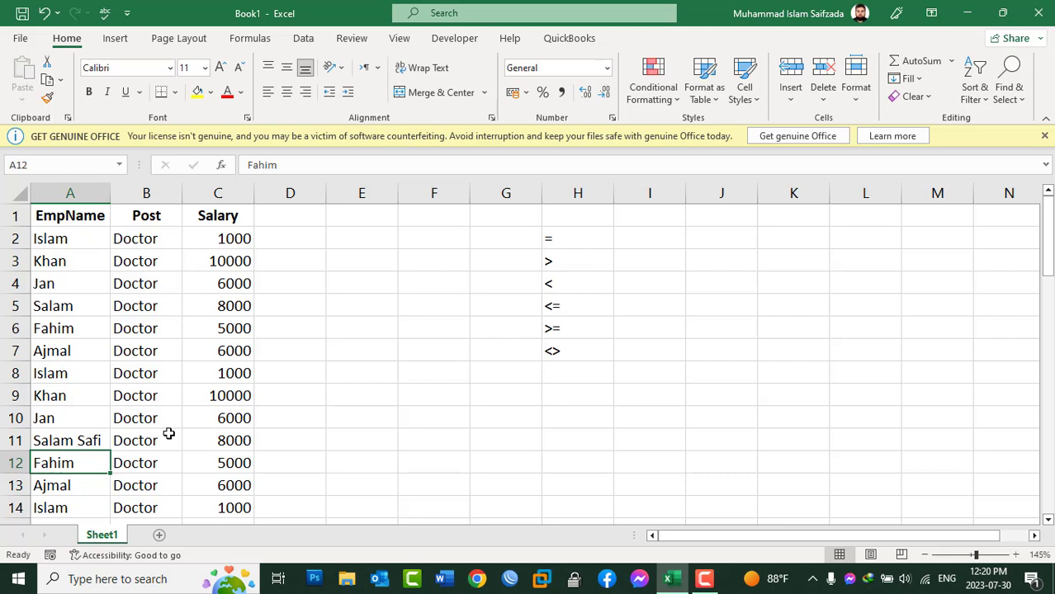
click(35, 439)
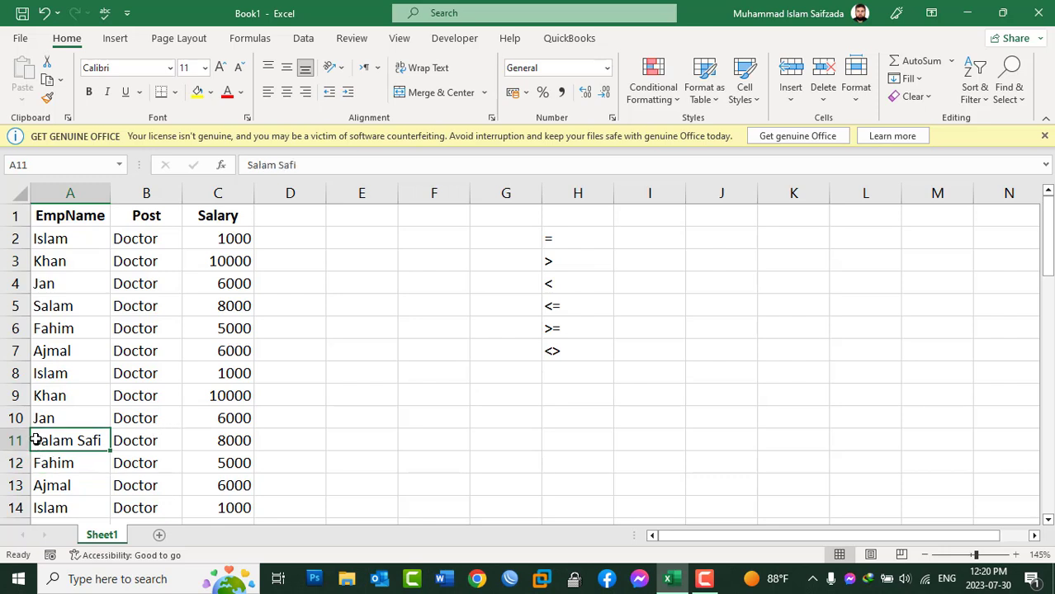
double_click(51, 440)
text(Abdul)
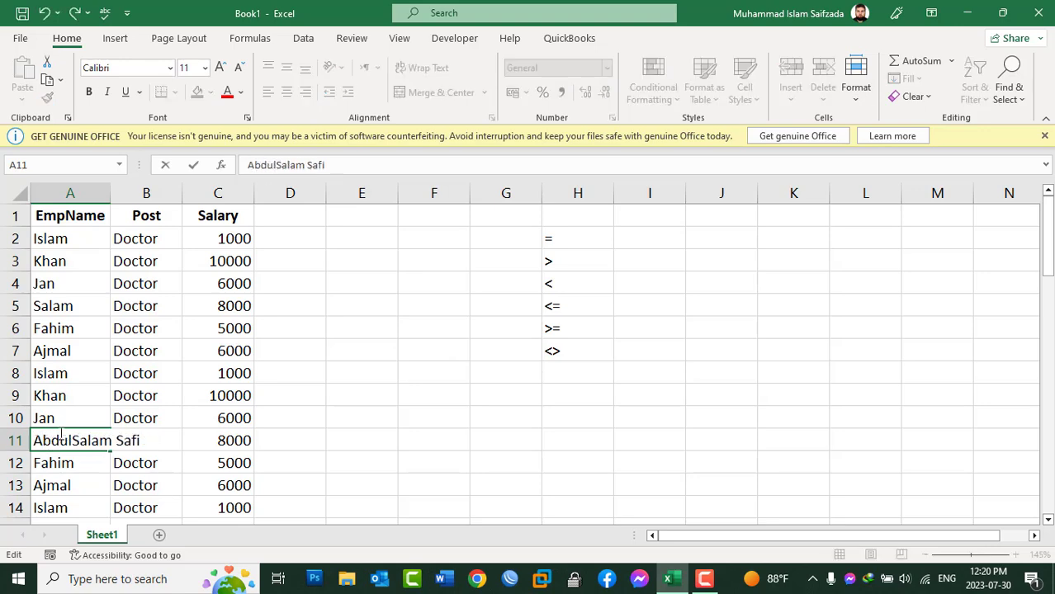
key(Return)
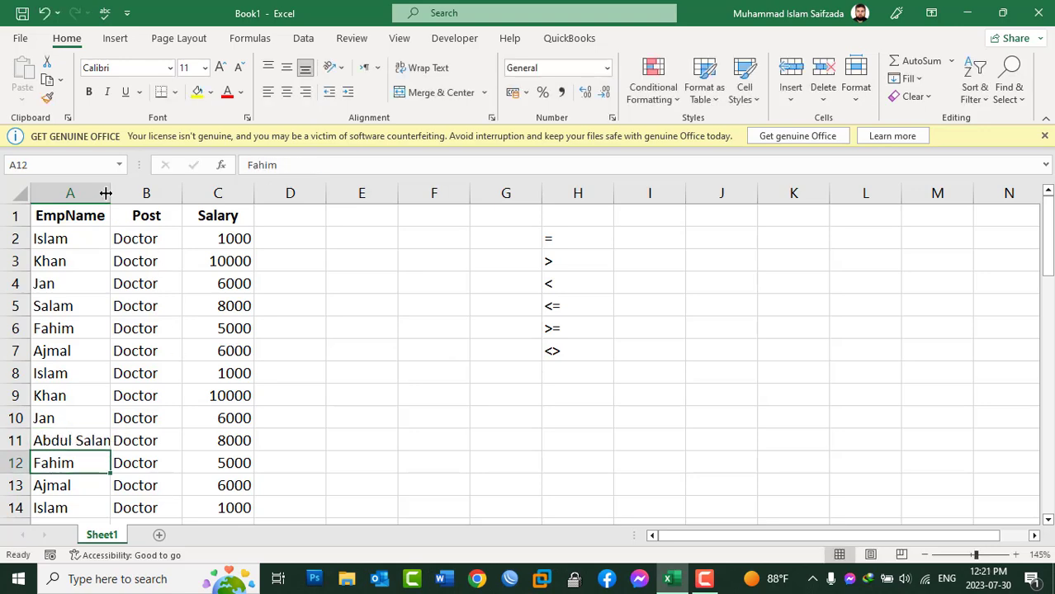
double_click(106, 193)
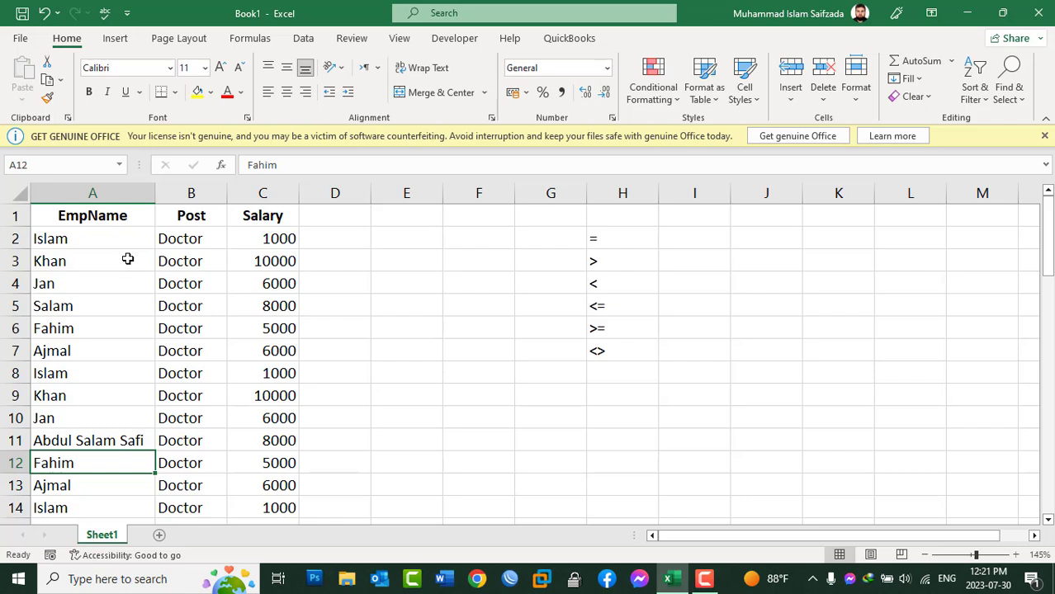
click(504, 281)
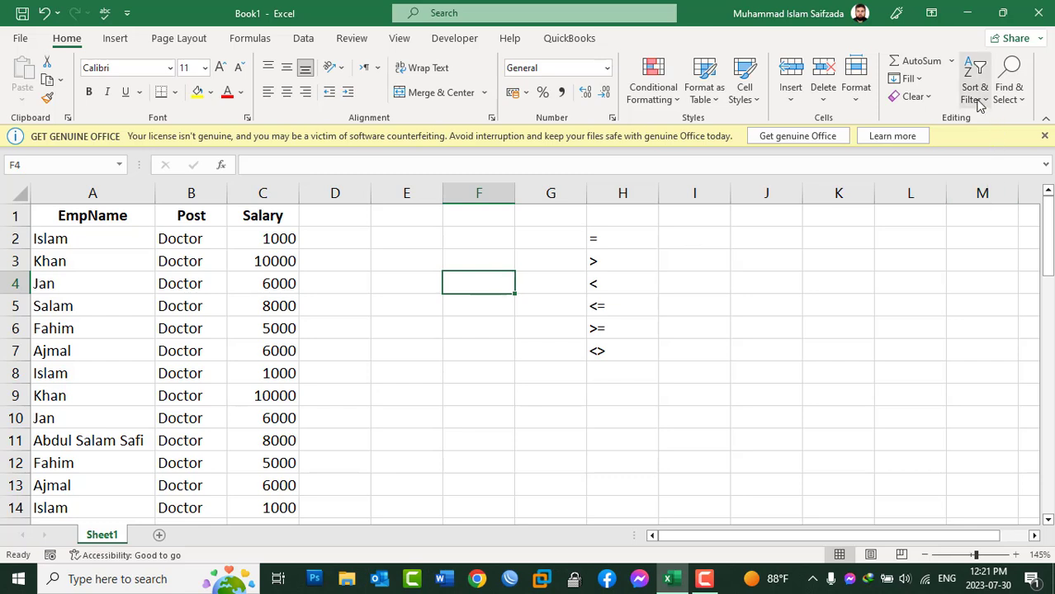
Use Find to locate the employee's added surname in cell A11, then close Find.
click(1008, 93)
click(994, 123)
text(Safi)
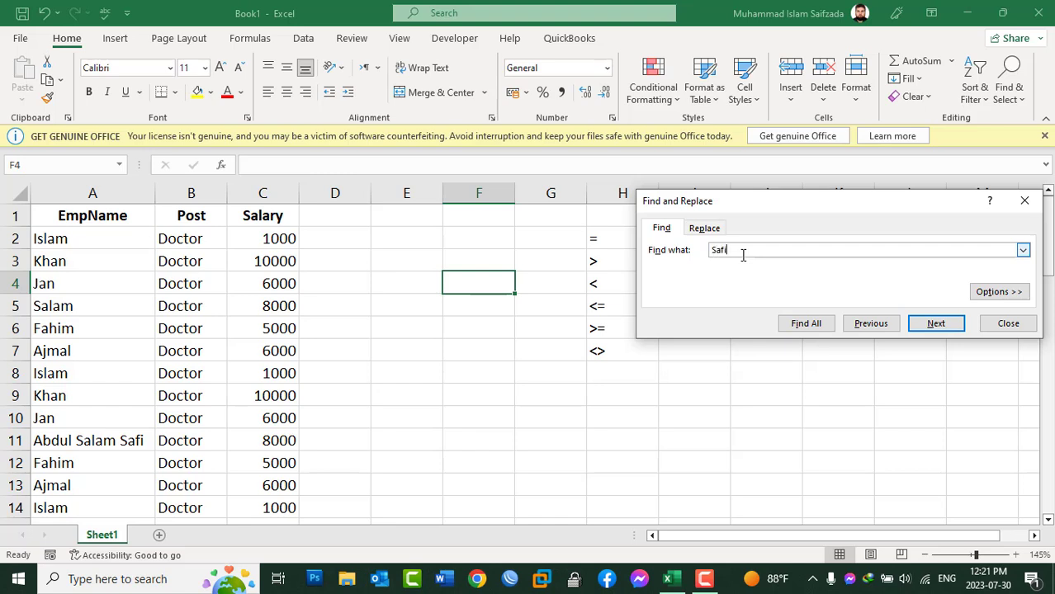
click(946, 327)
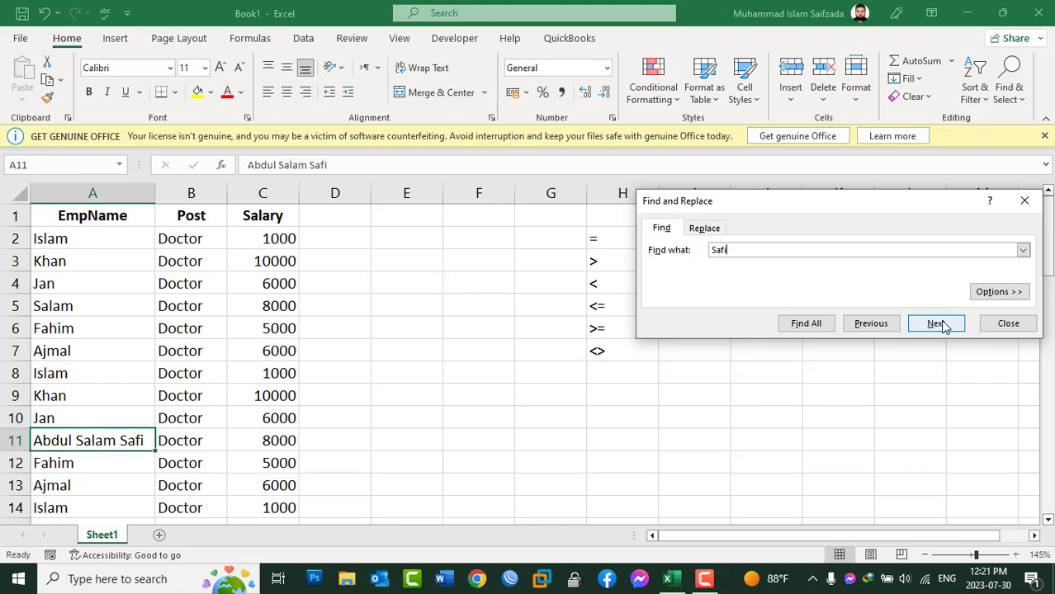
scroll(156, 442, down, 9)
scroll(155, 444, down, 18)
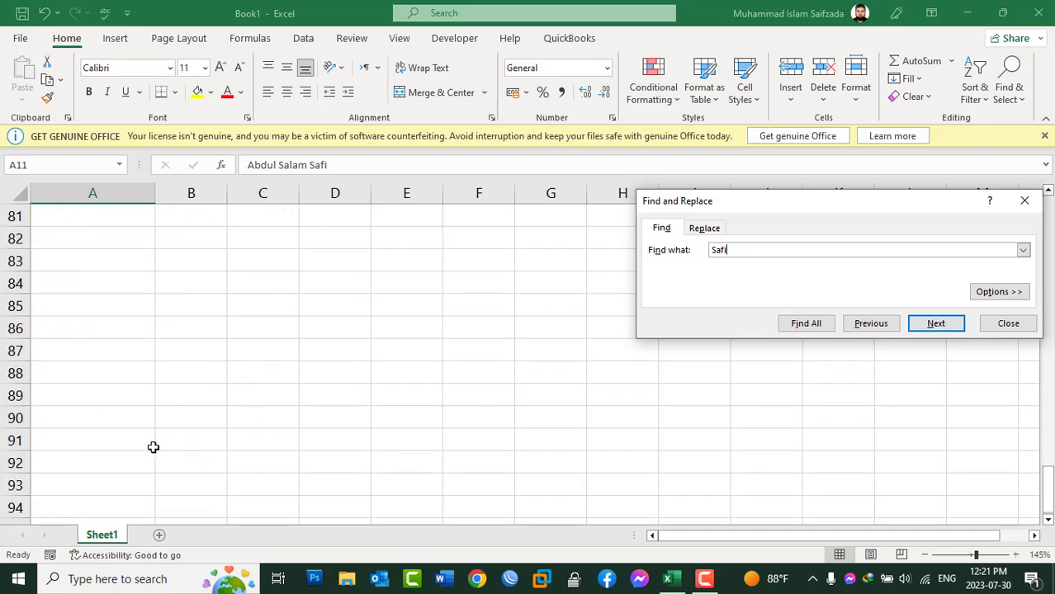
click(253, 420)
click(933, 325)
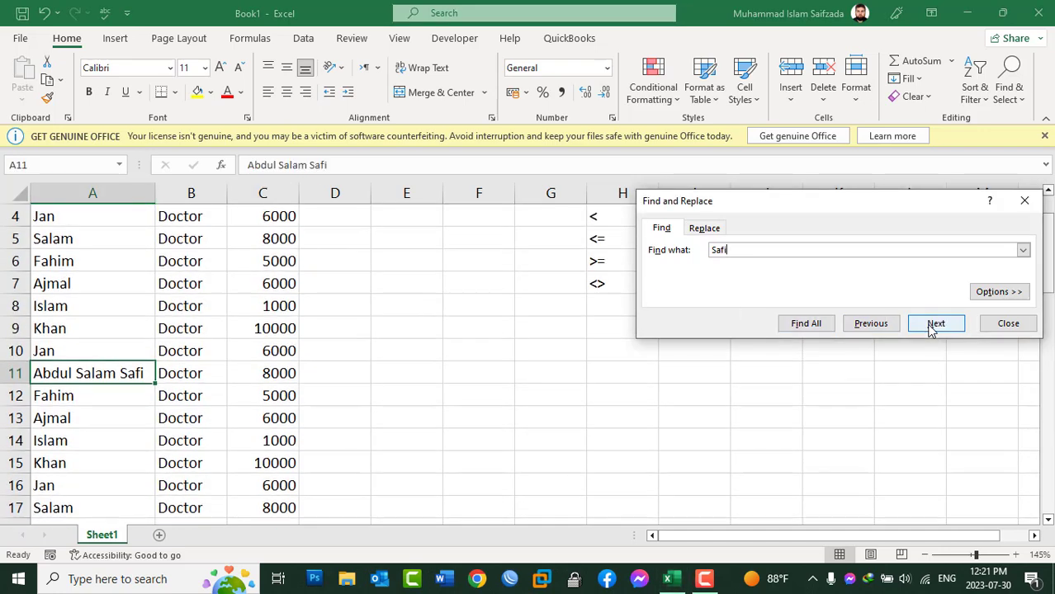
click(1014, 324)
scroll(99, 228, up, 1)
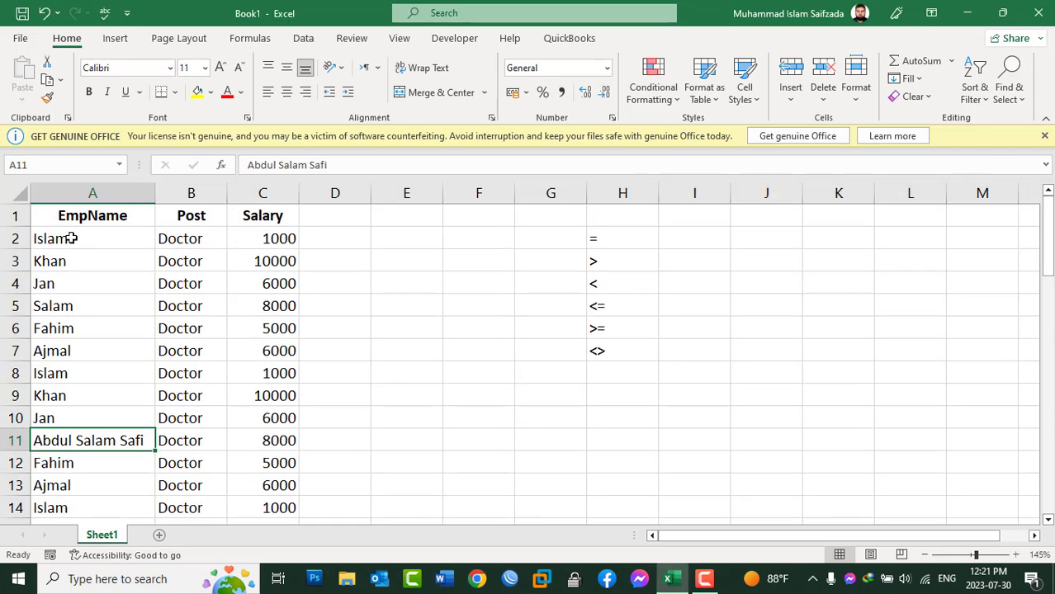
click(92, 193)
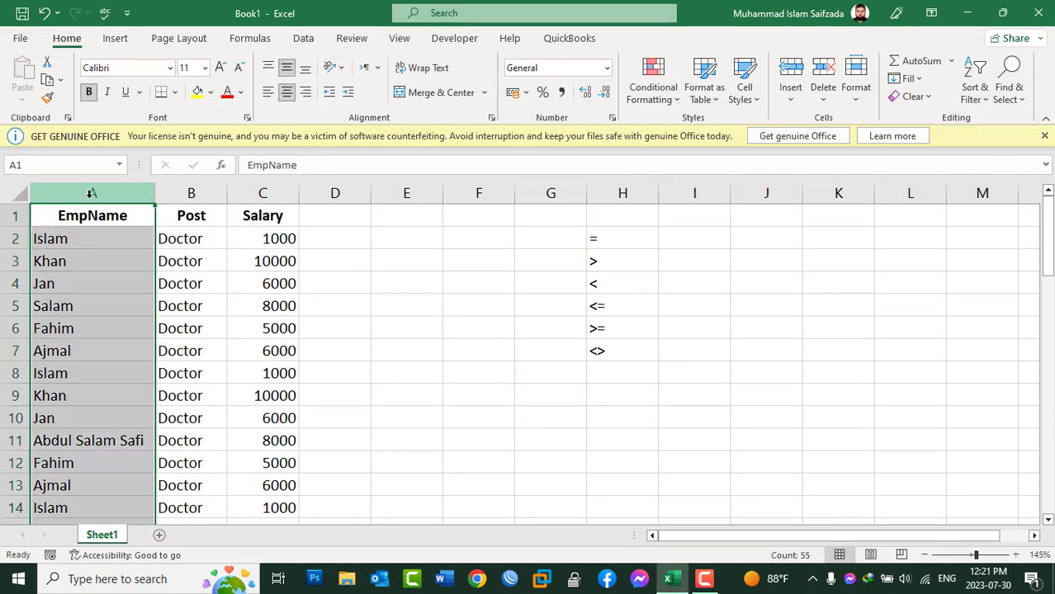
click(670, 92)
mouse_move(708, 130)
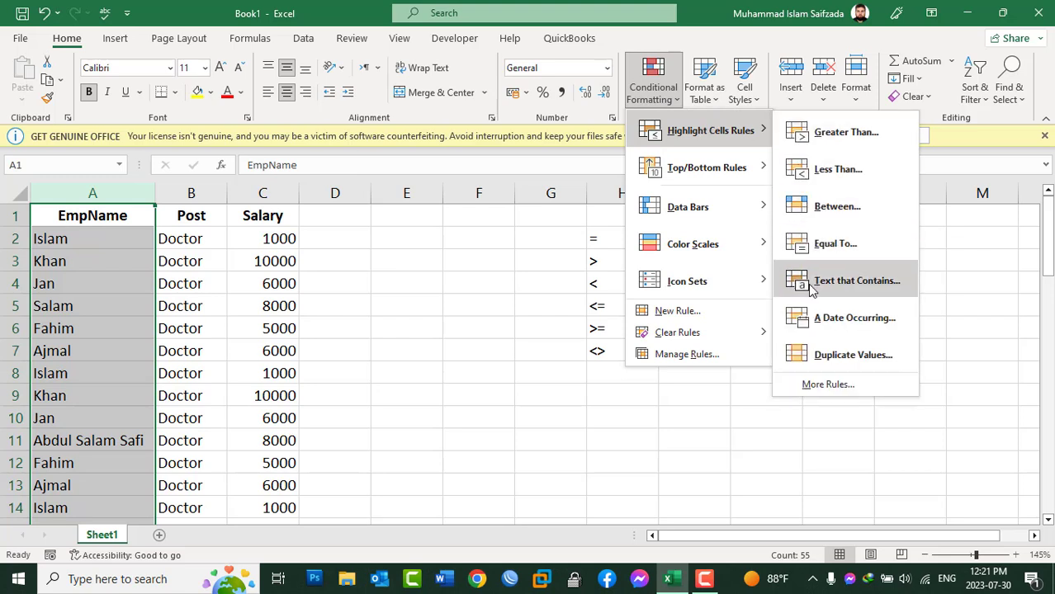
click(870, 289)
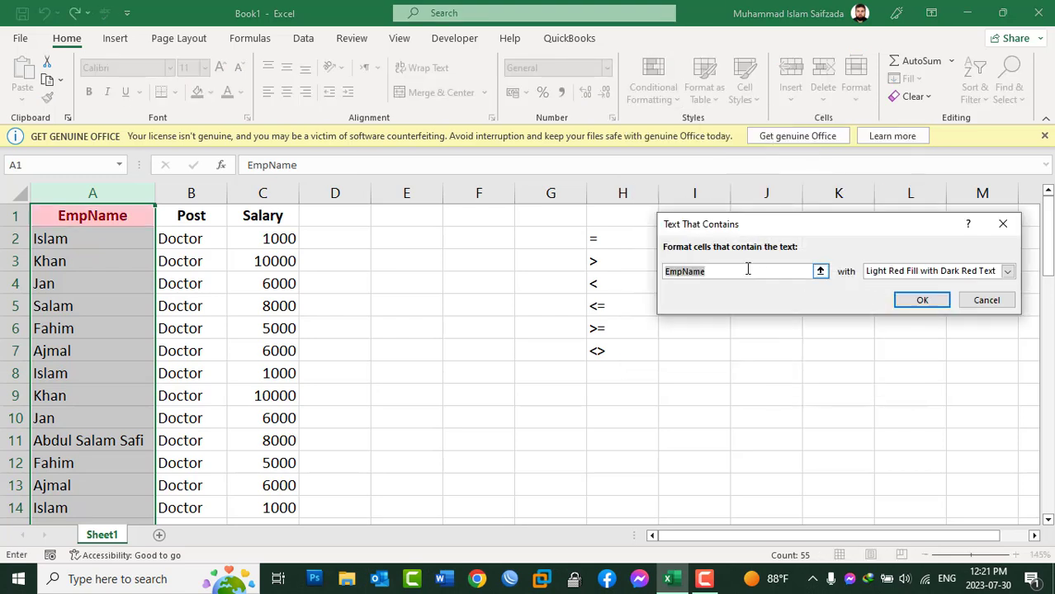
text(Safi)
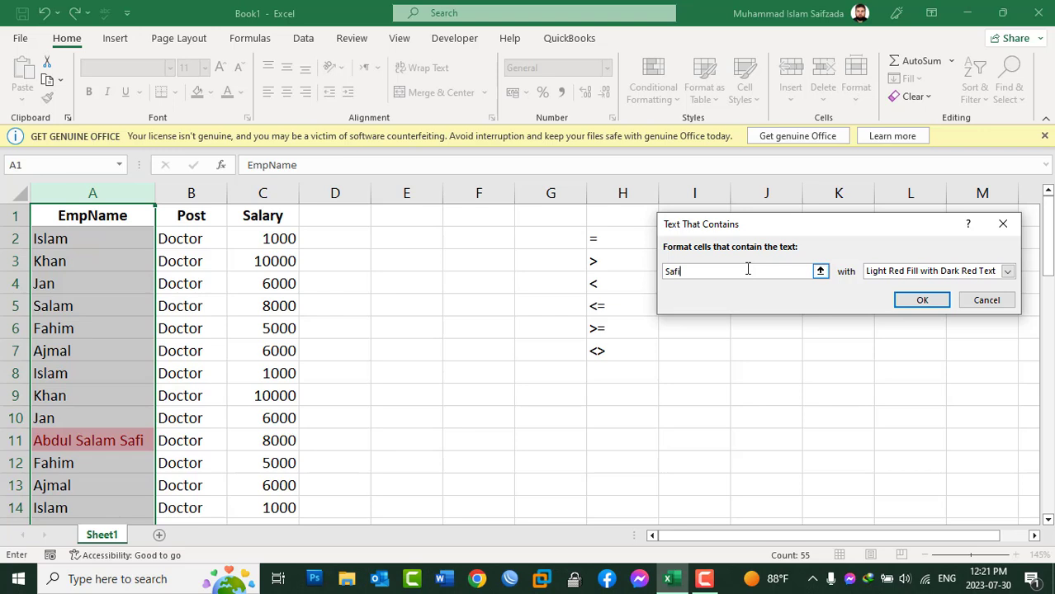
click(908, 272)
click(890, 339)
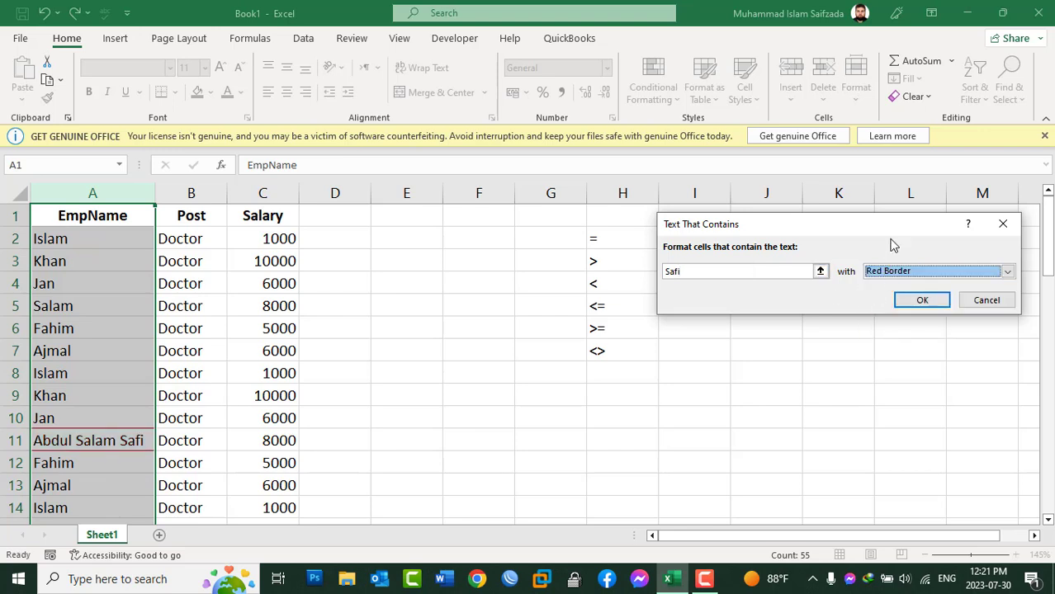
click(1007, 272)
click(895, 326)
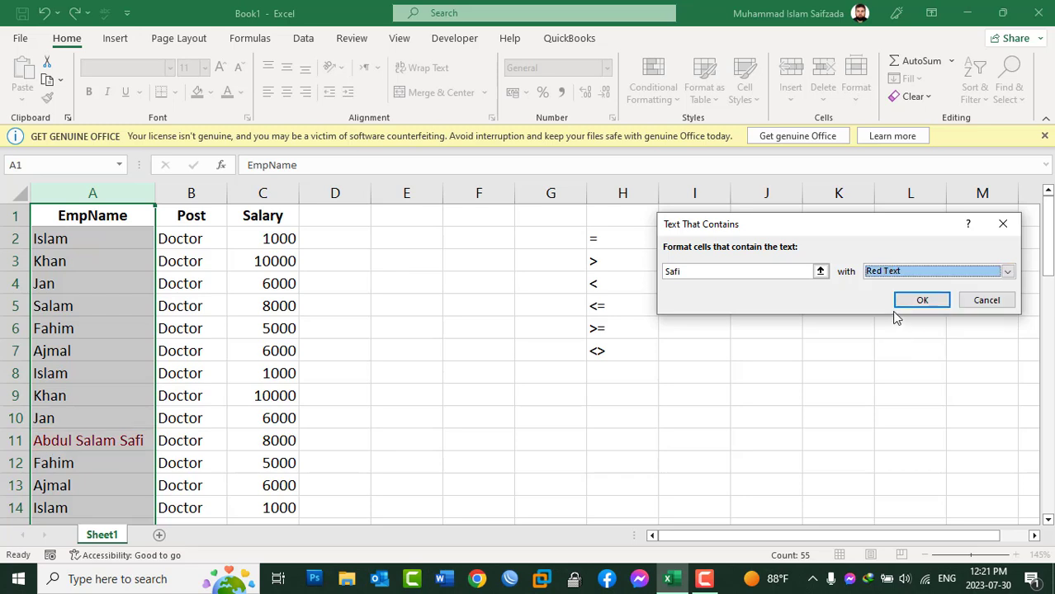
click(986, 301)
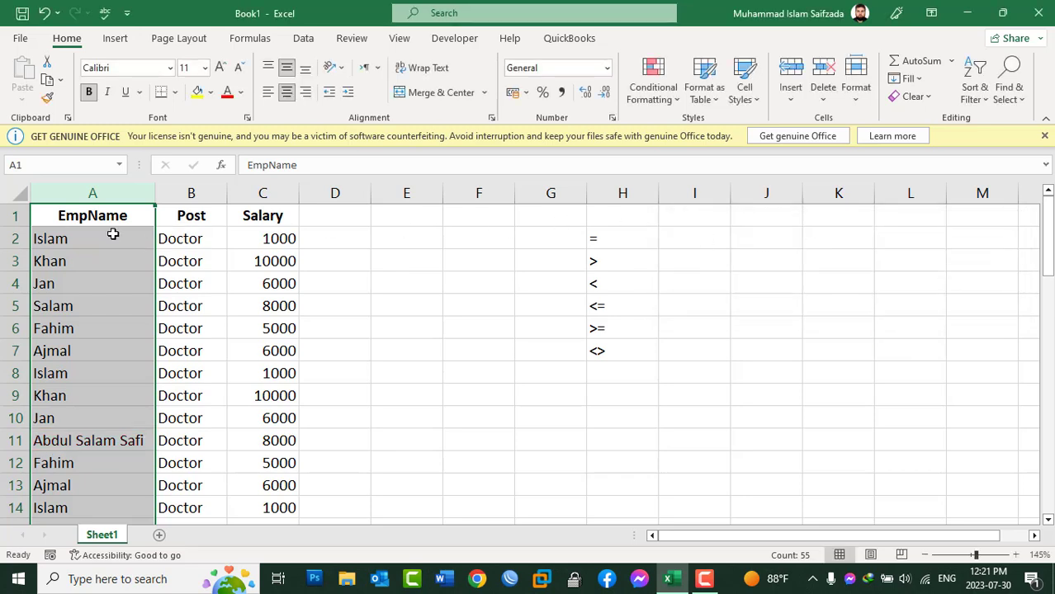
click(652, 87)
Insert a new column A headed Hire Date before EmpName, then switch to Microsoft Word.
mouse_move(710, 131)
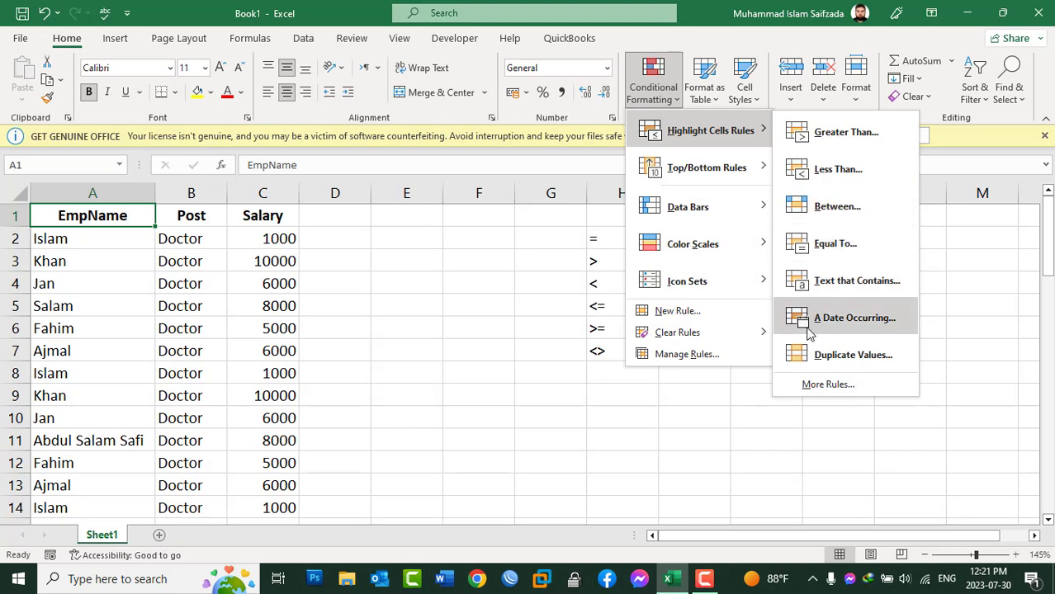
click(160, 236)
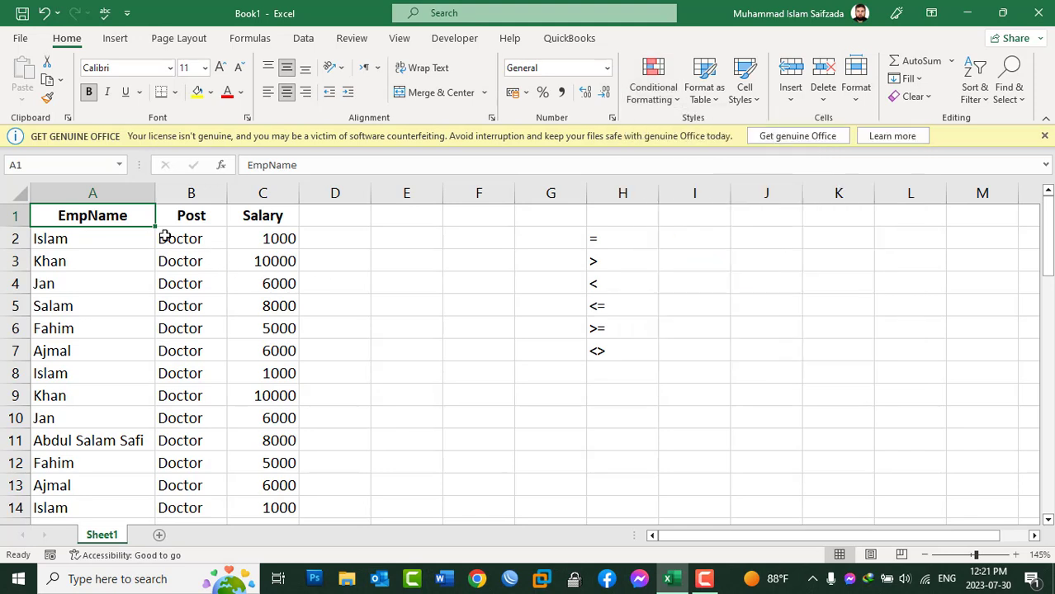
click(92, 189)
right_click(131, 261)
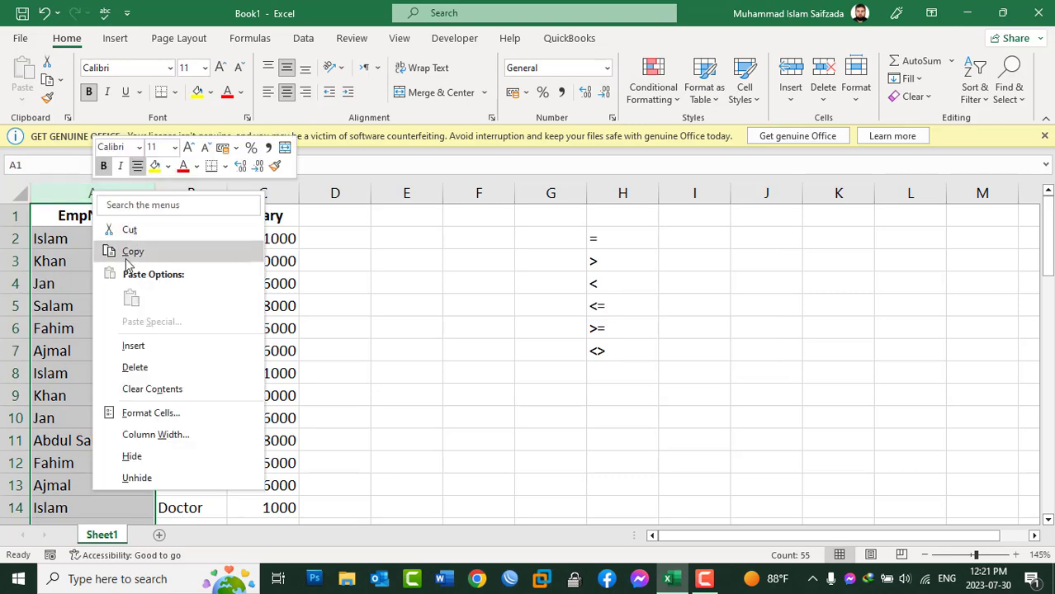
click(153, 346)
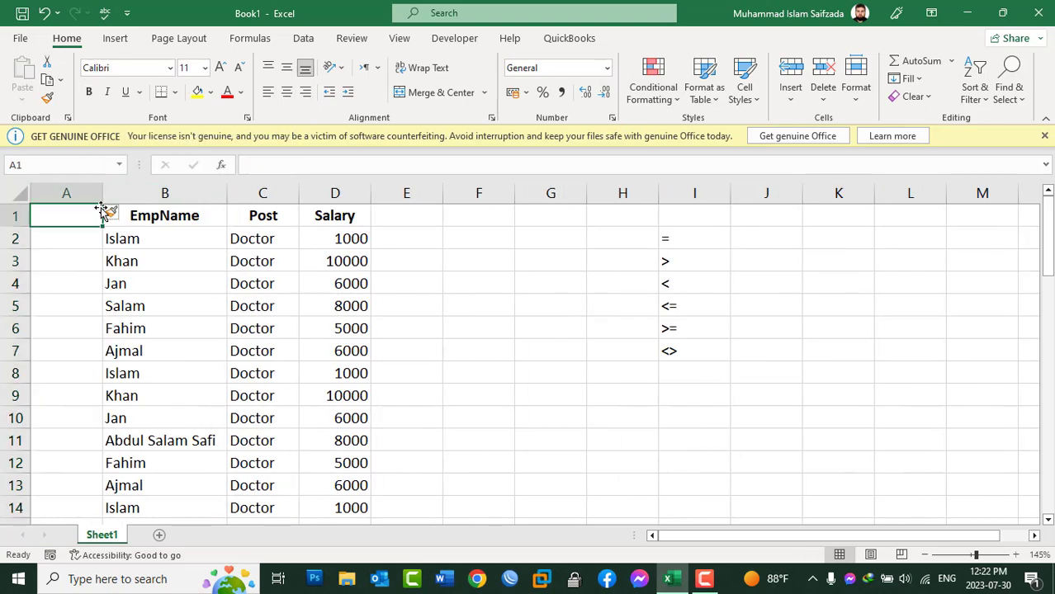
text(Hire Date)
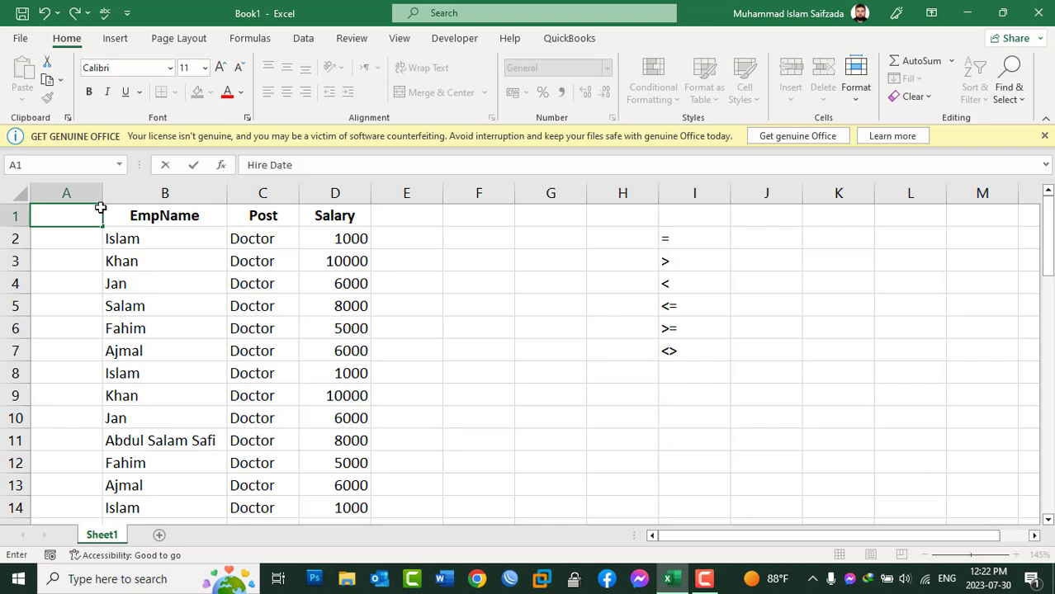
key(Return)
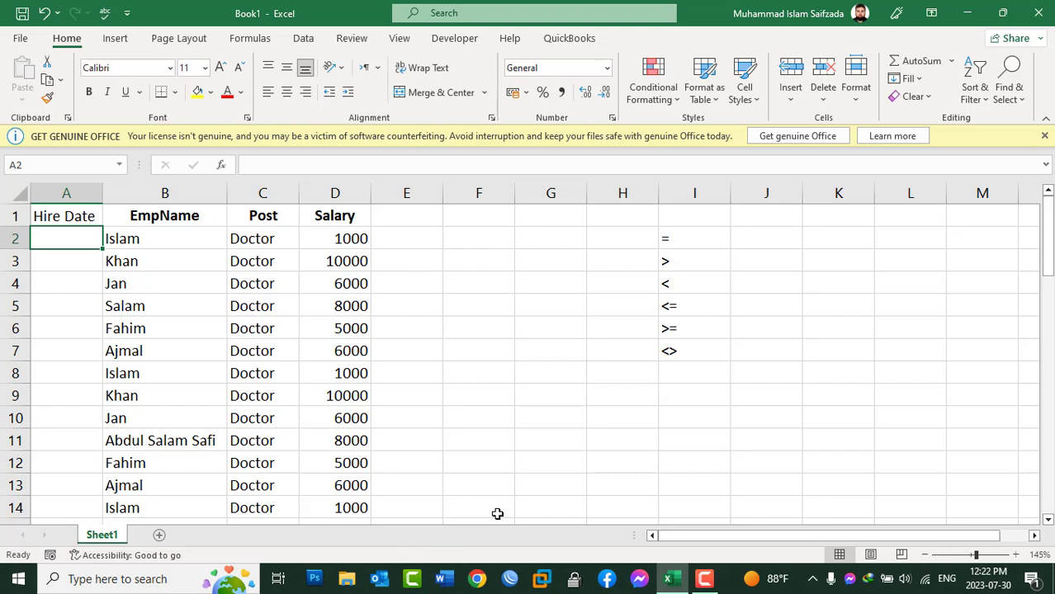
click(440, 578)
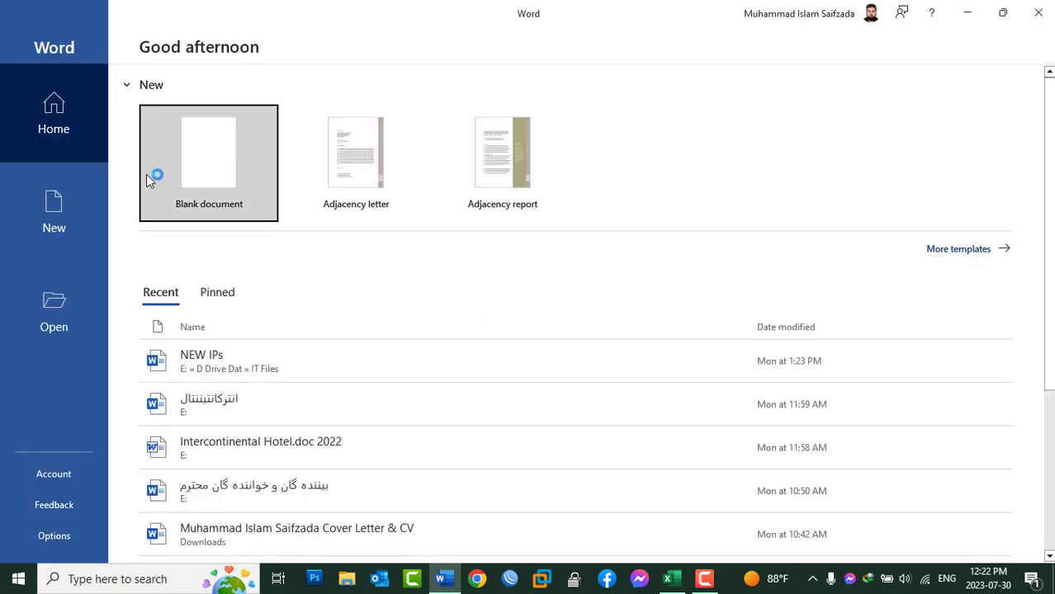
Type 'Hire date' in a blank Word document via spelling correction, then close without saving.
click(247, 174)
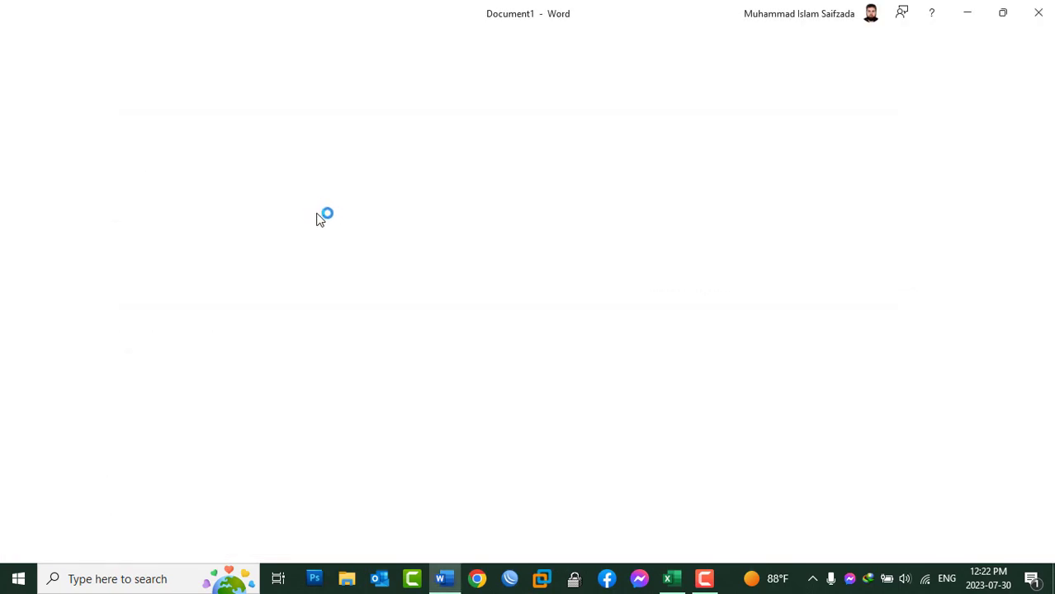
text(hir)
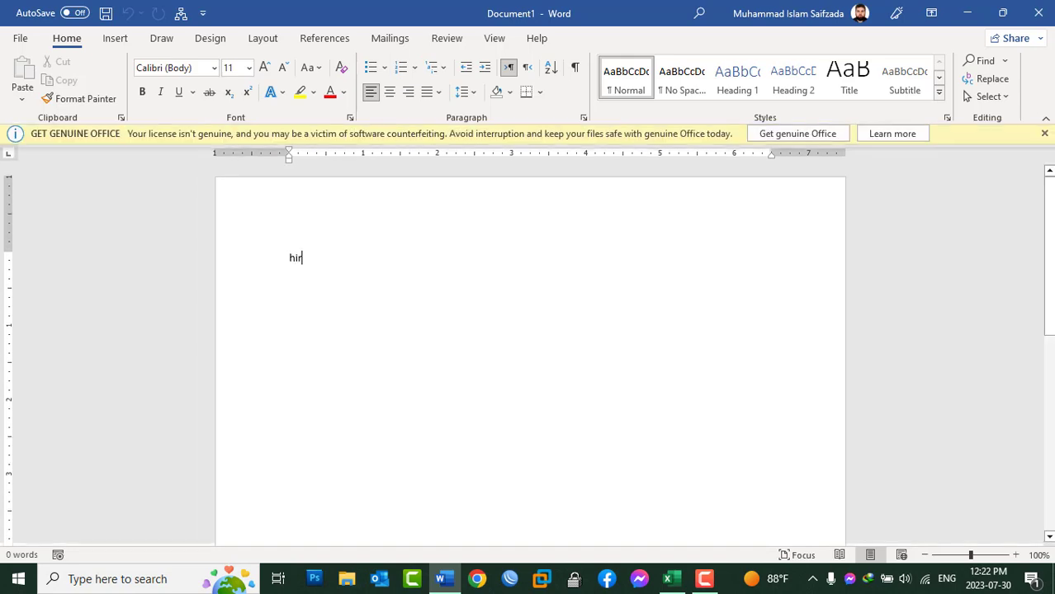
text(edate)
key(Return)
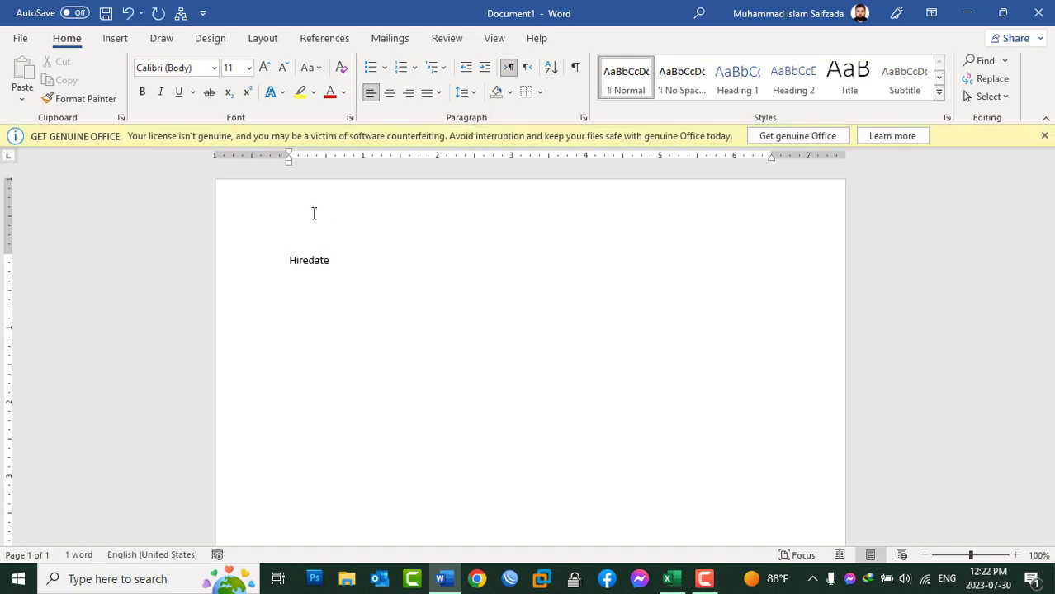
right_click(318, 258)
click(215, 227)
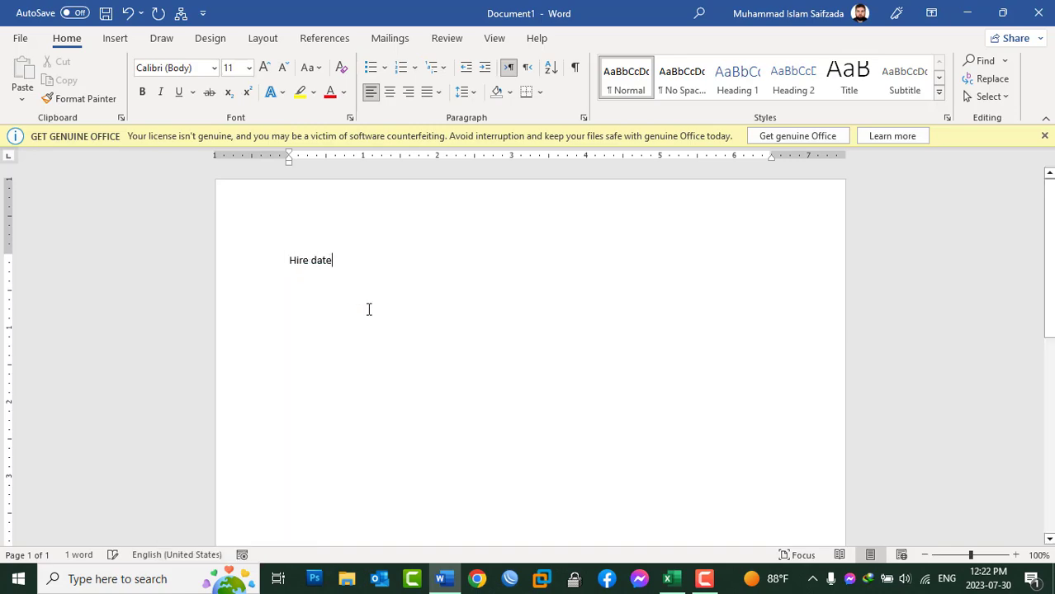
click(1039, 13)
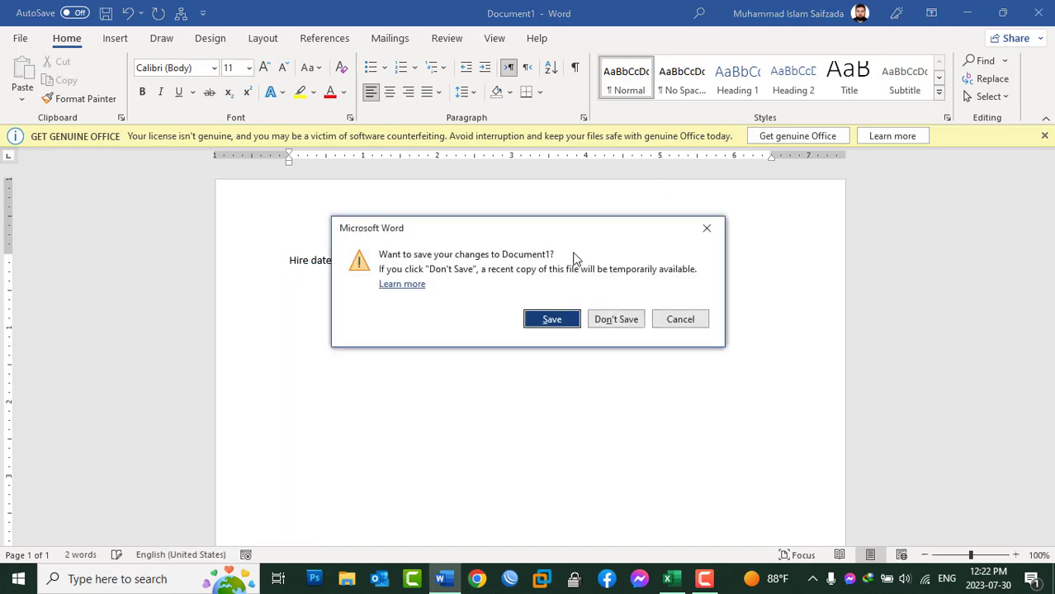
click(611, 318)
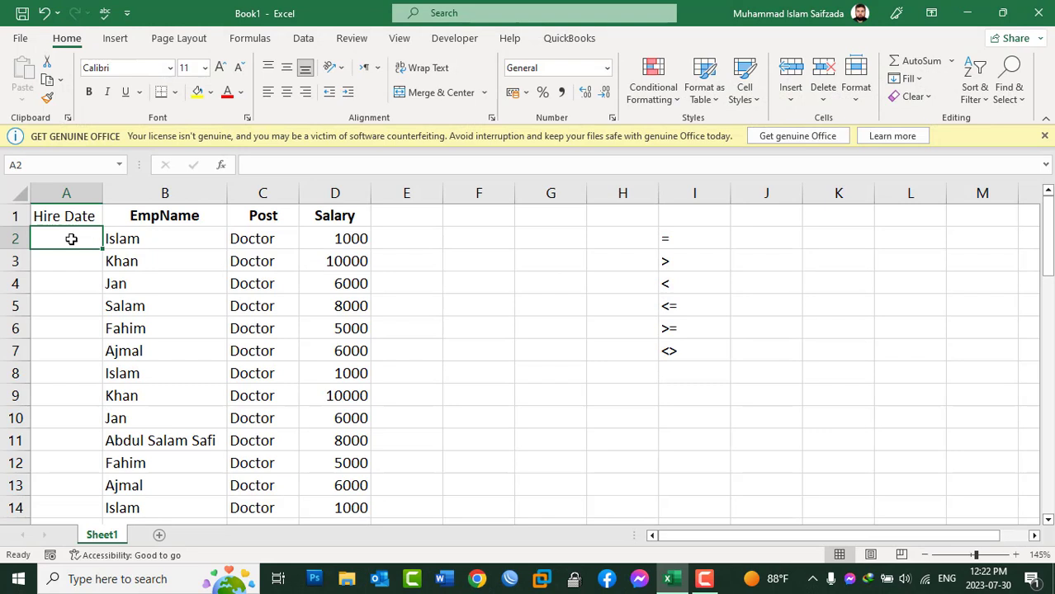
Enter =TODAY() in cell G3 so it displays 2023-07-30.
drag(71, 237, 62, 457)
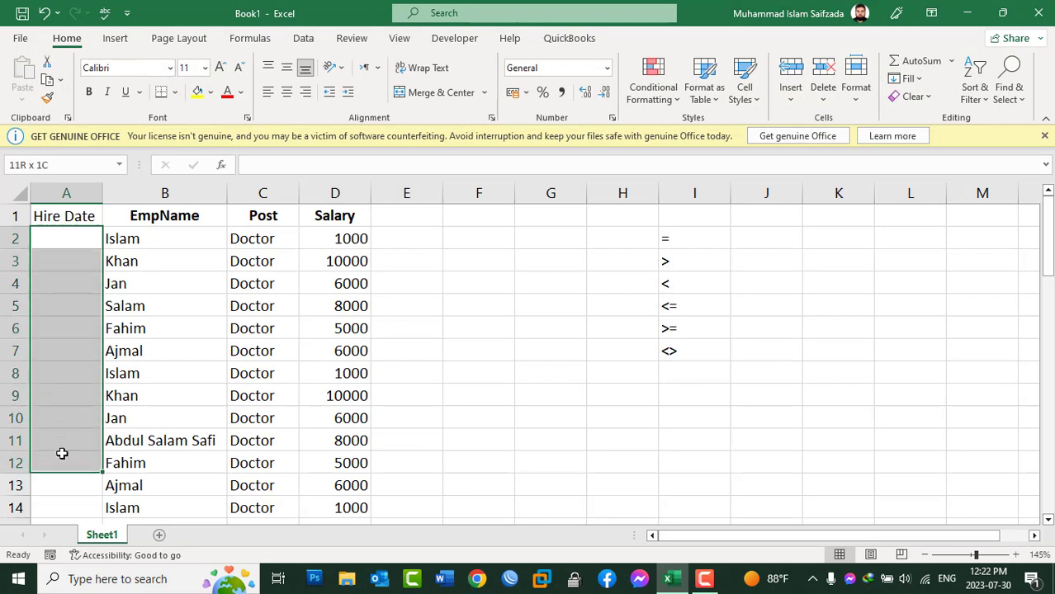
click(567, 273)
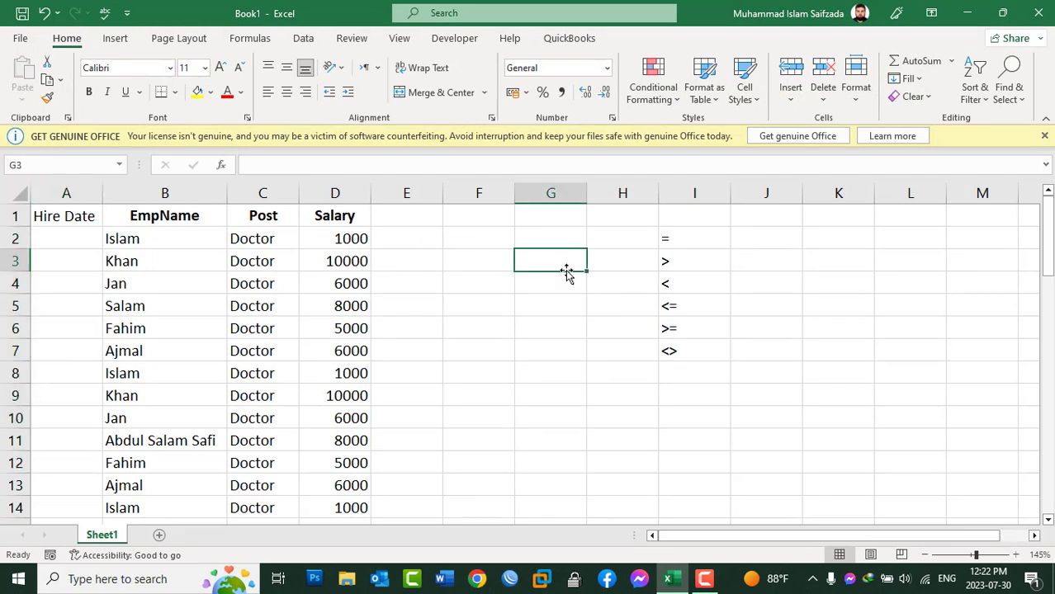
text(=toda)
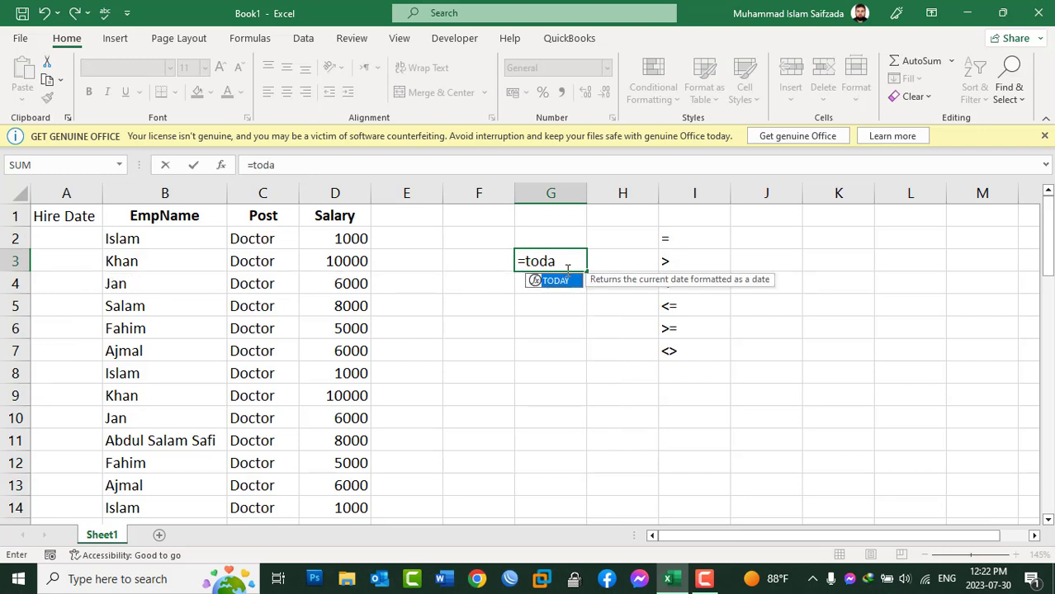
text(y()
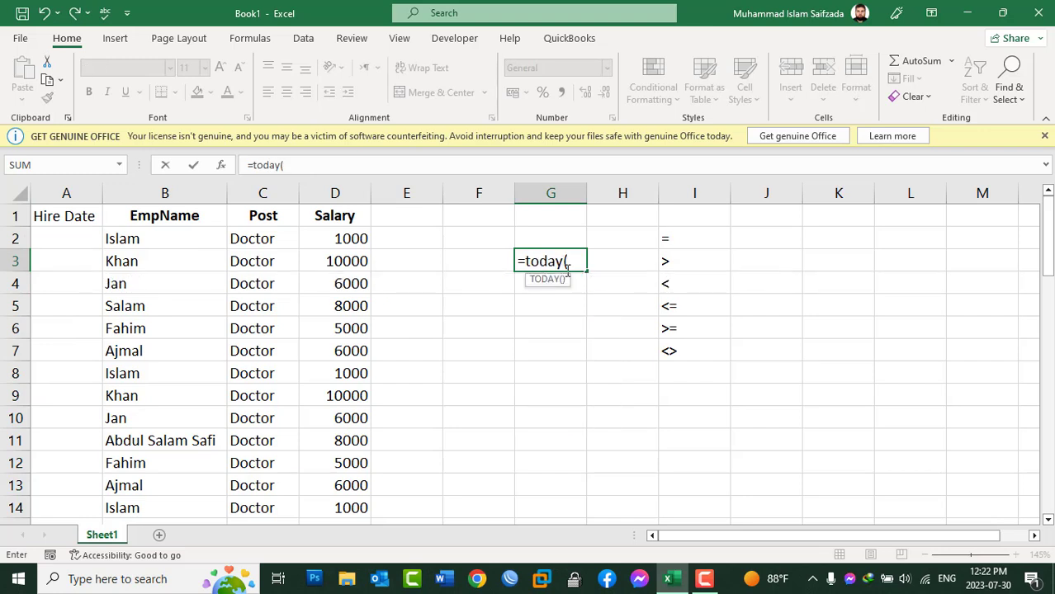
text())
key(Return)
click(550, 261)
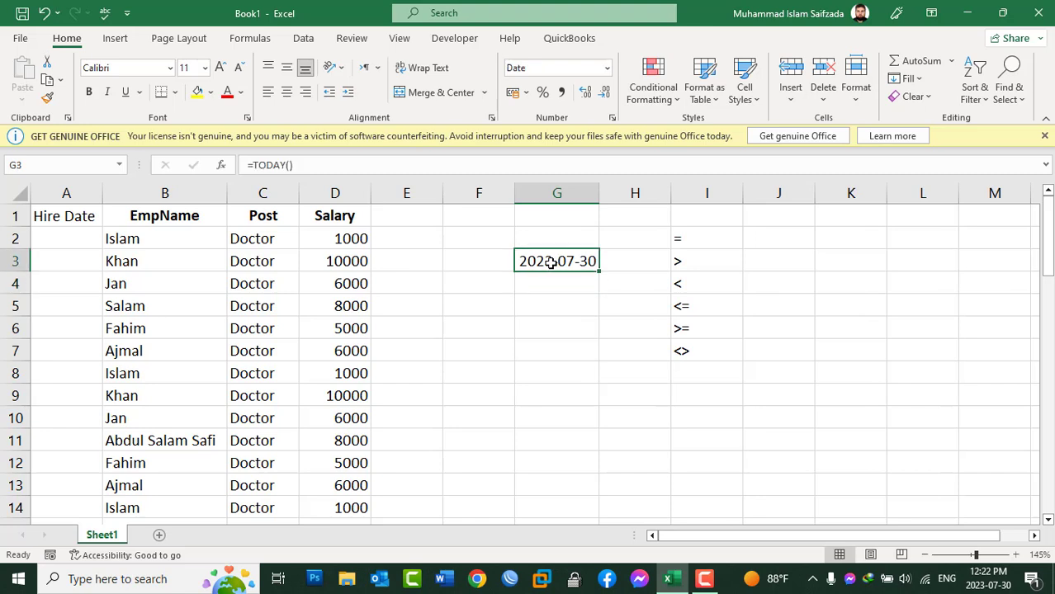
click(92, 238)
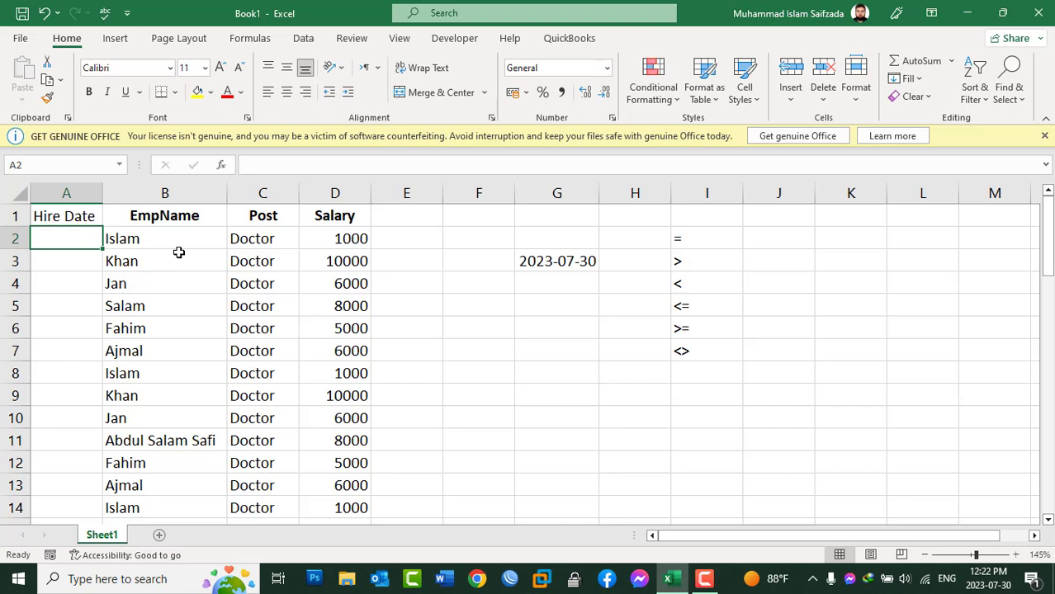
Enter 2021-01-10 in A2 and fill it down through A11 with Ctrl+D.
text(2)
text(021-0)
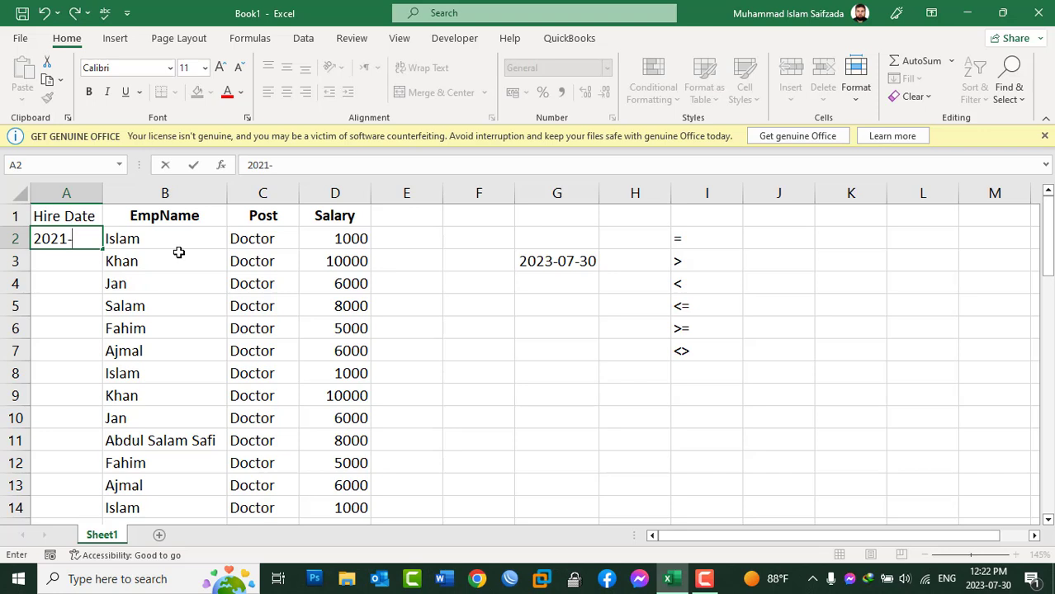
text(1-10)
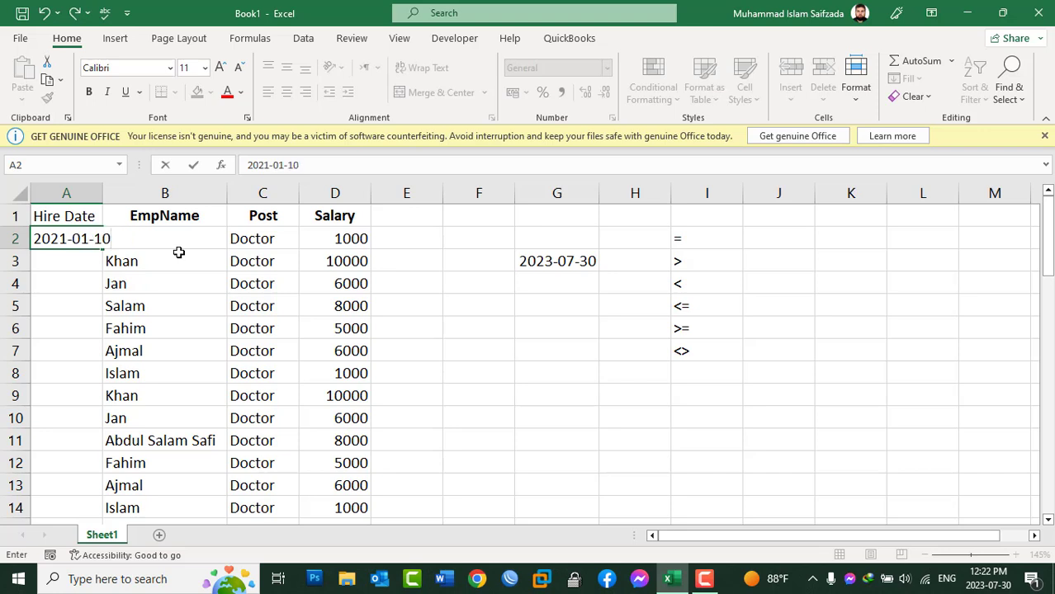
key(Return)
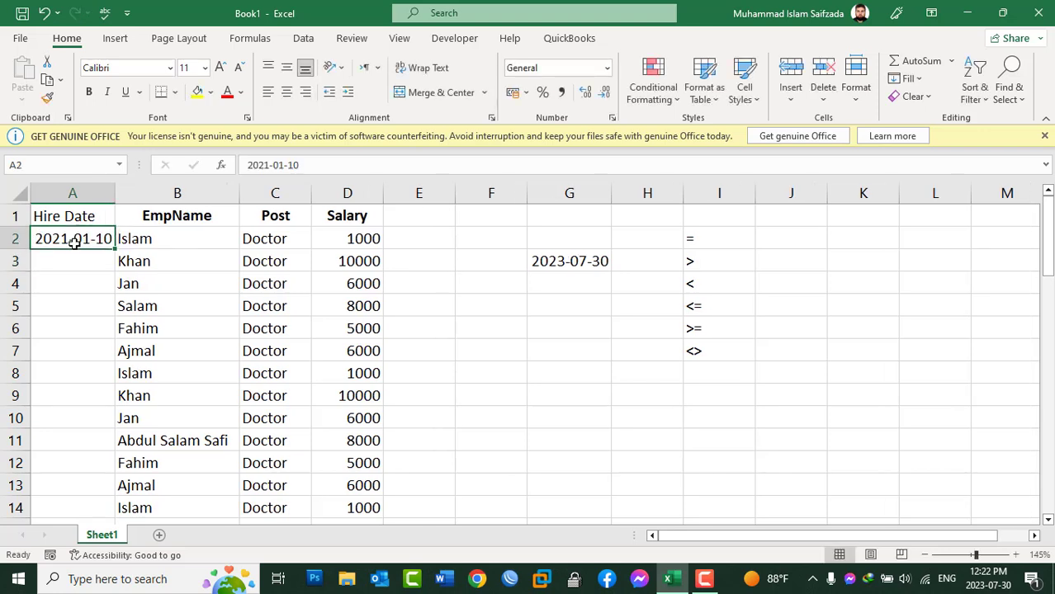
drag(79, 234, 91, 421)
key(ctrl+d)
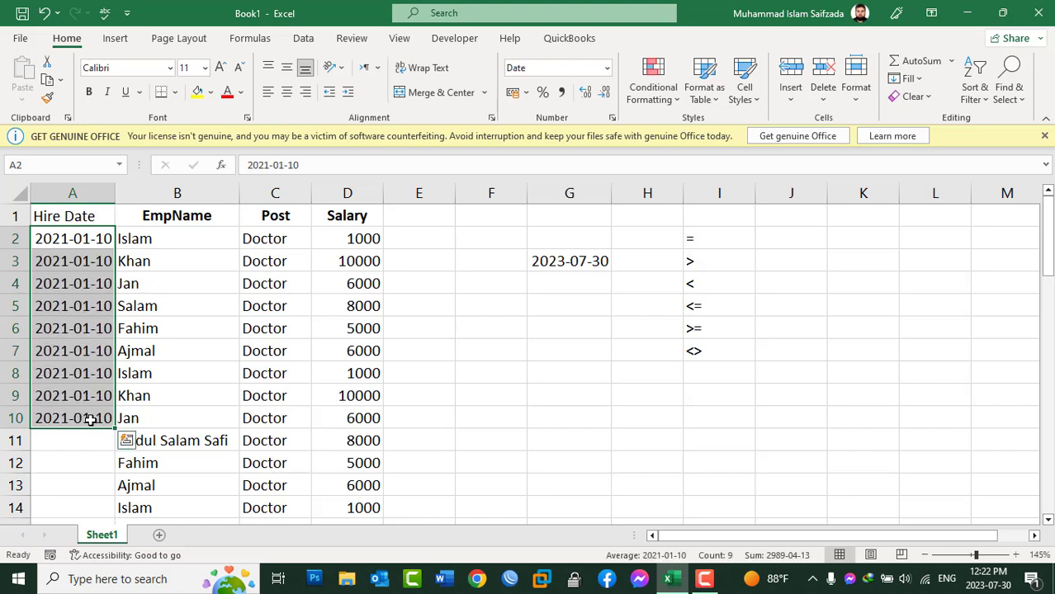
key(ctrl+z)
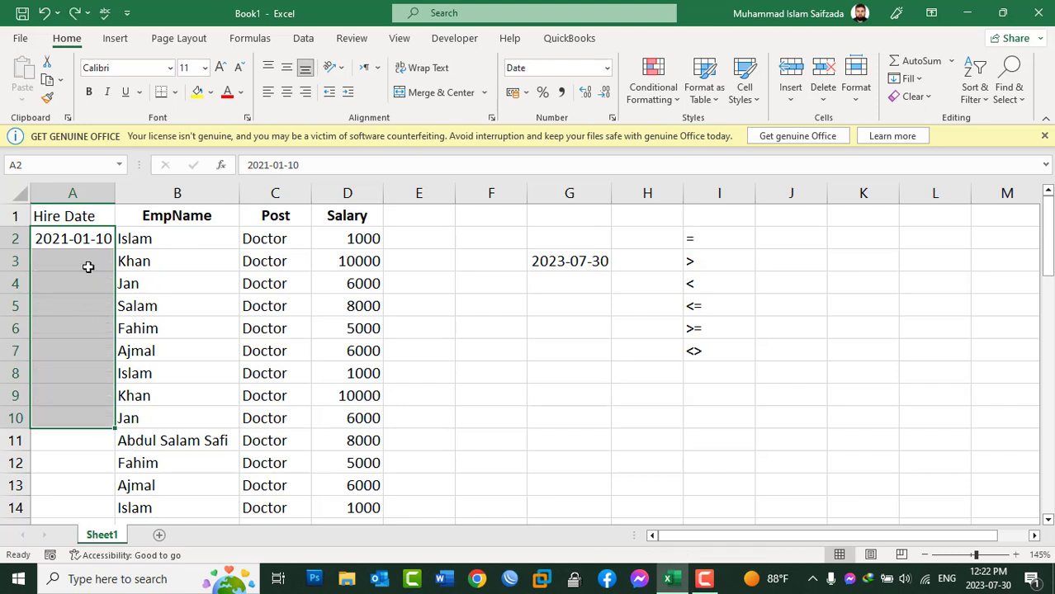
click(88, 240)
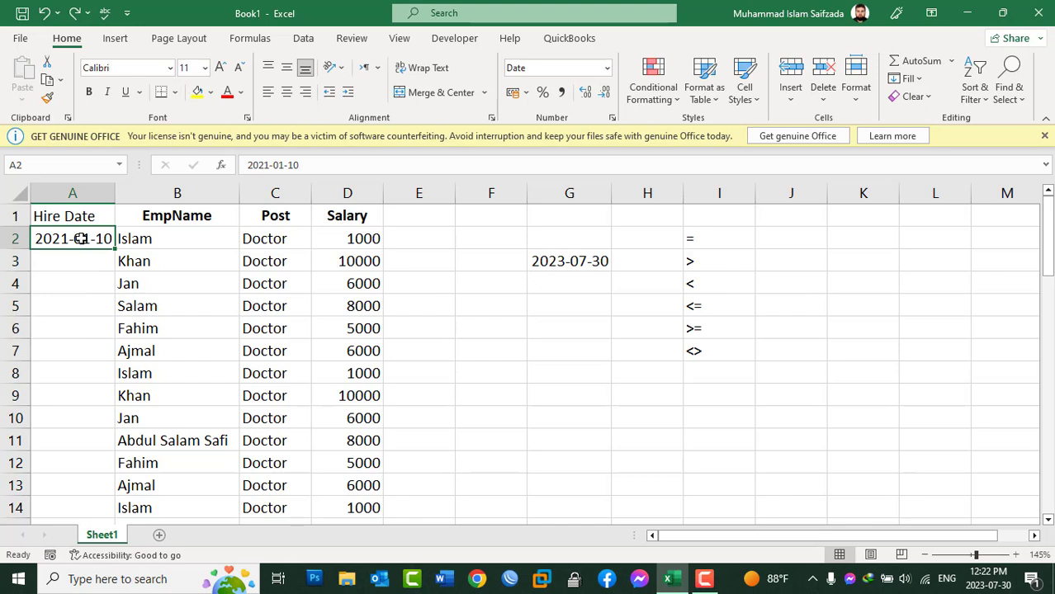
drag(81, 239, 102, 420)
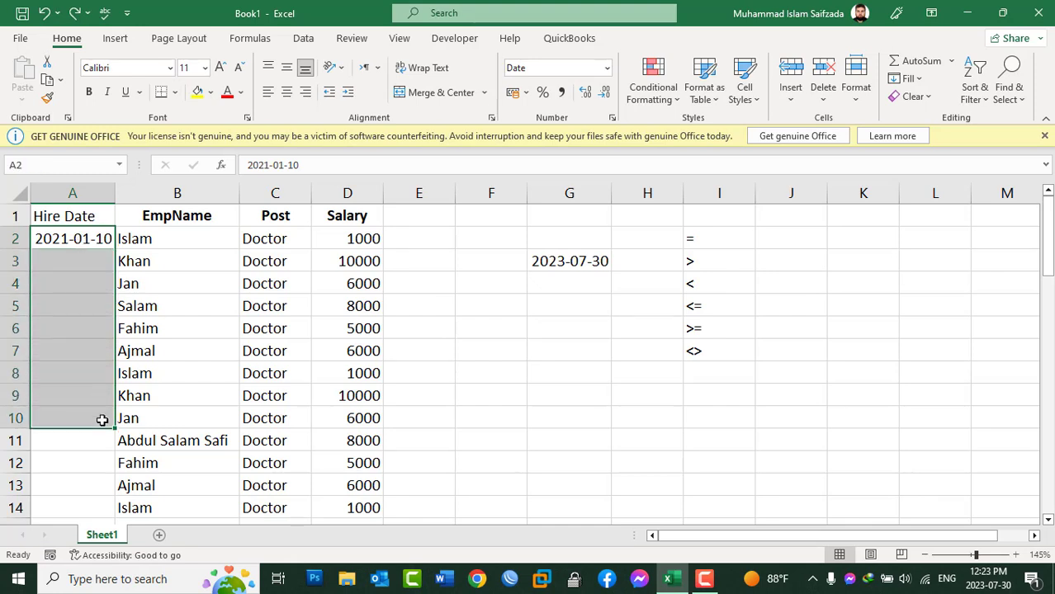
key(ctrl+d)
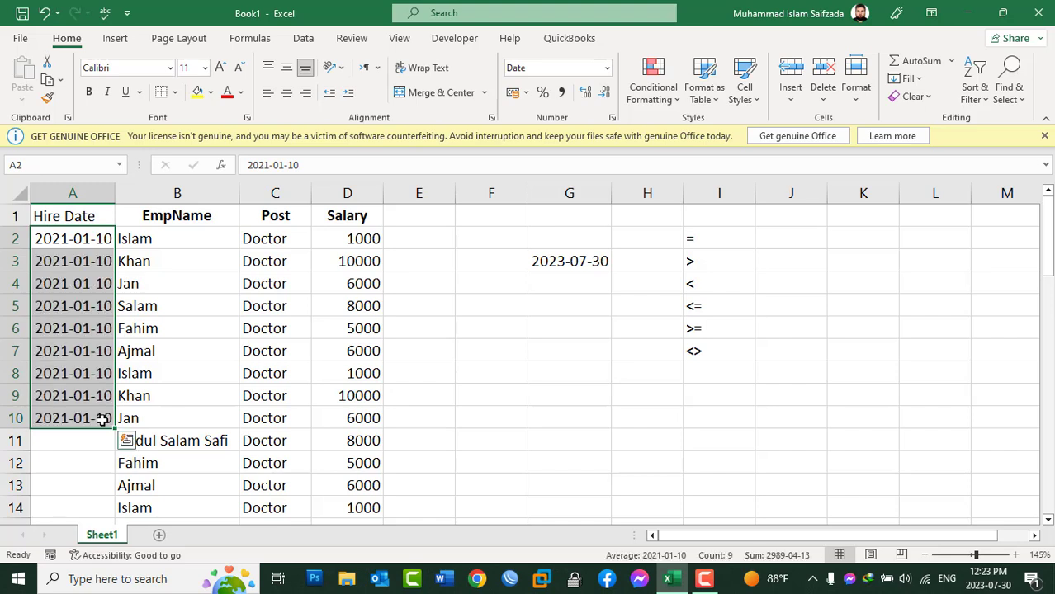
key(ctrl+z)
drag(73, 238, 94, 434)
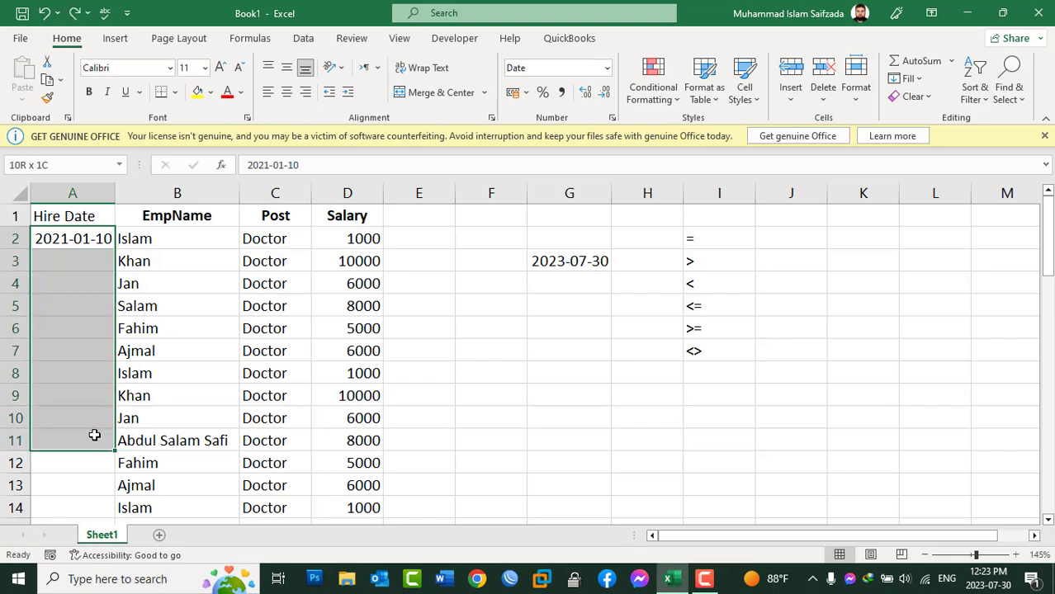
key(ctrl+d)
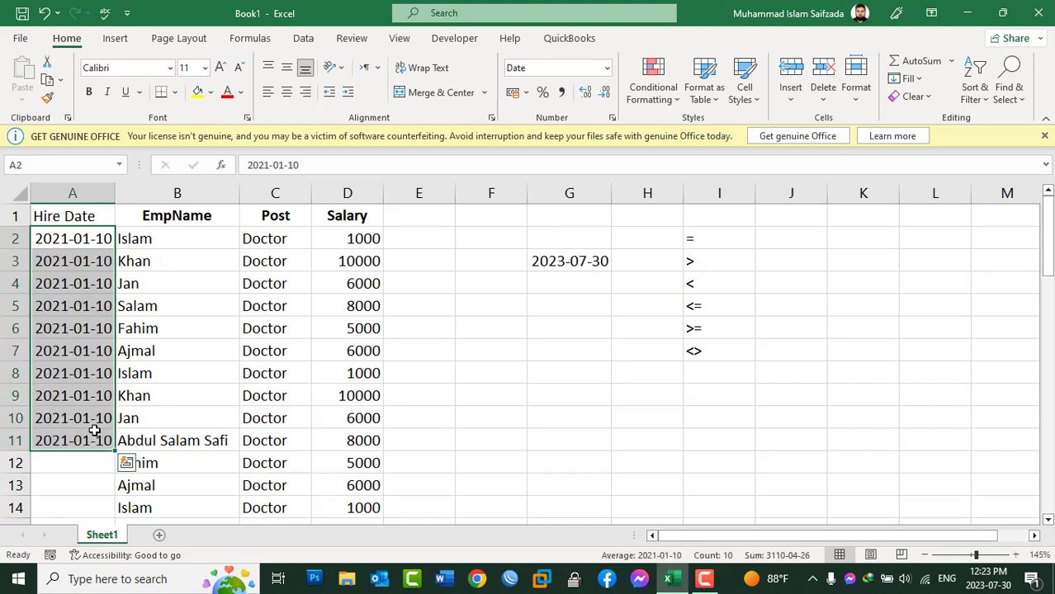
click(246, 396)
scroll(245, 393, down, 2)
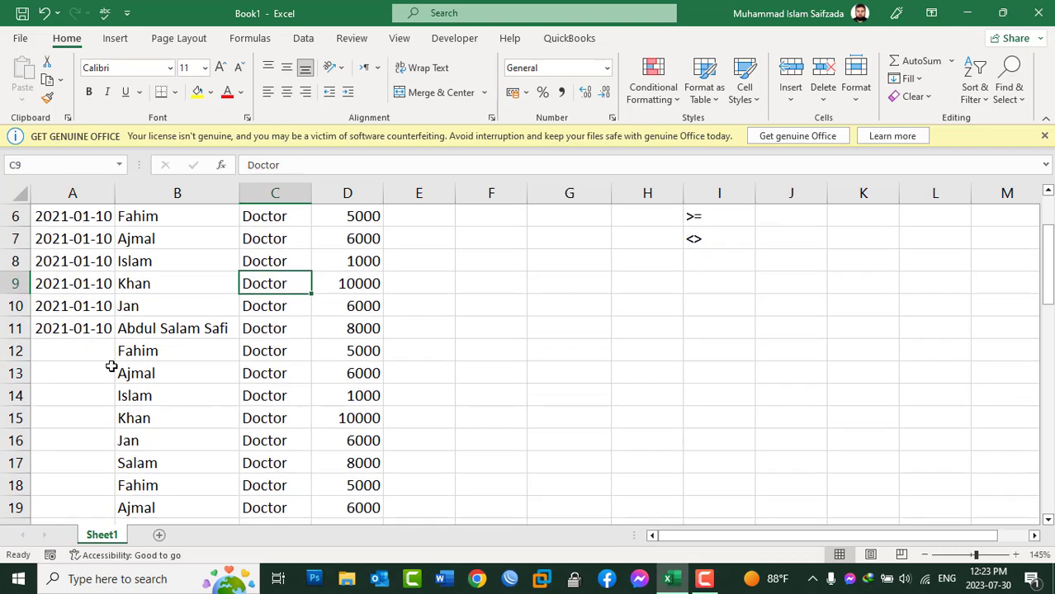
Change A11's hire date to 2021-02-01 and fill it down through row 17.
click(85, 328)
double_click(84, 328)
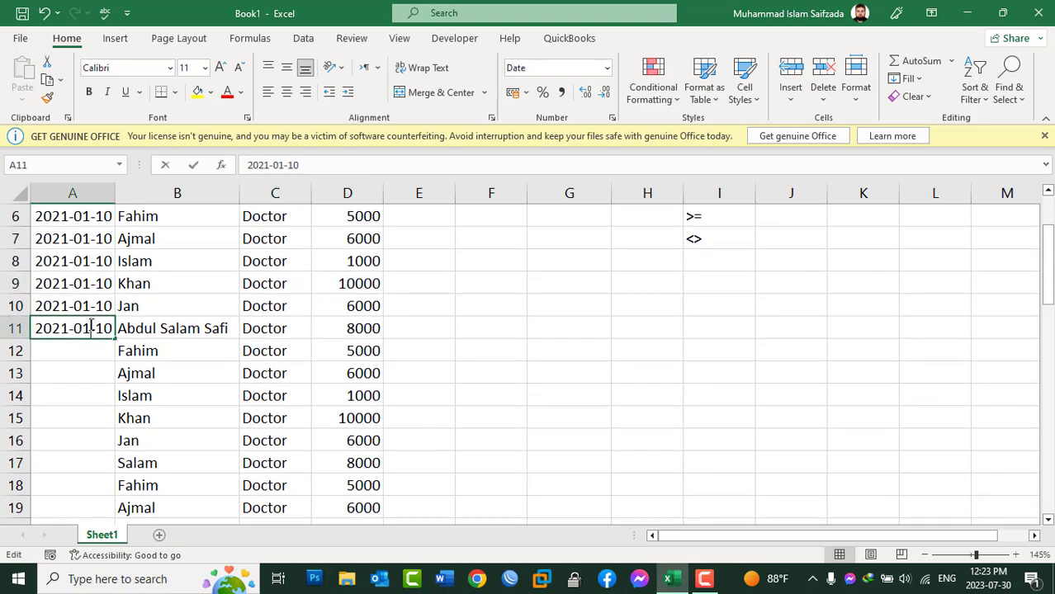
key(BackSpace)
key(BackSpace)
text(02)
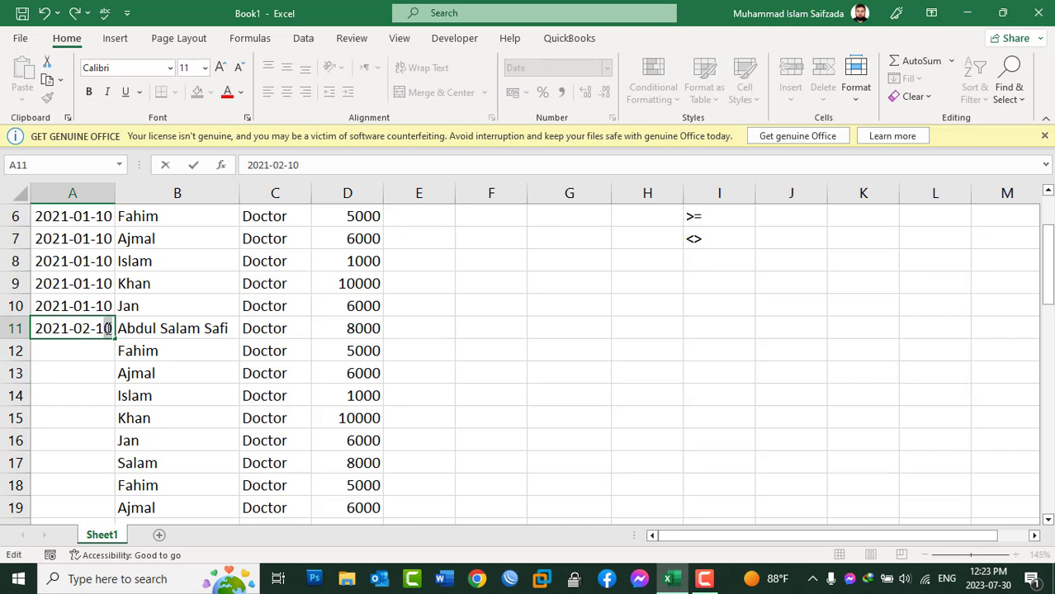
key(BackSpace)
key(BackSpace)
text(0)
key(BackSpace)
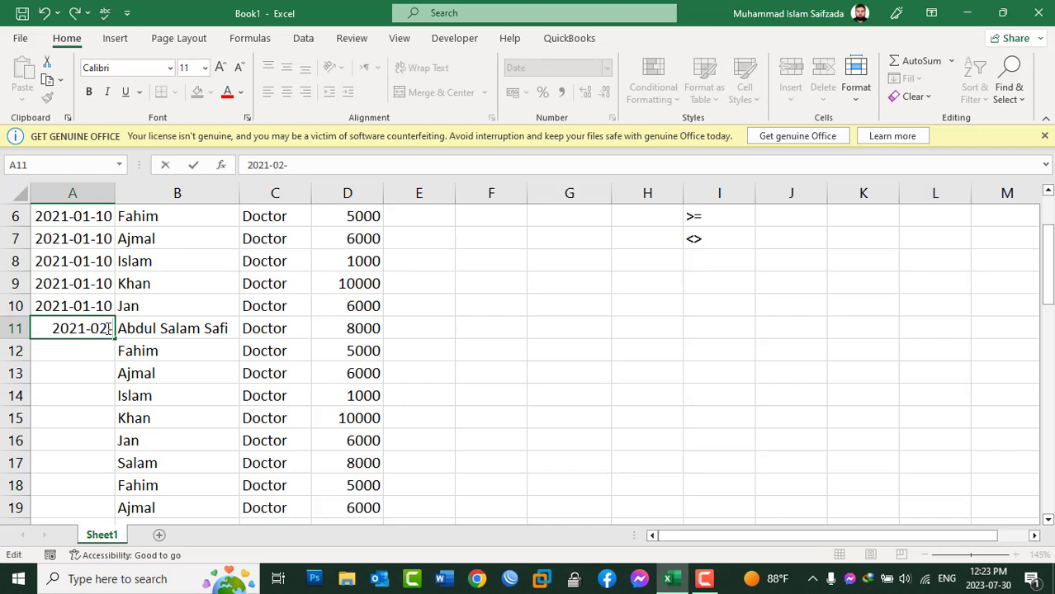
text(01)
key(Return)
drag(95, 330, 98, 488)
key(ctrl+d)
Set A18's hire date to 2020-10-10 and fill it down through row 26.
scroll(203, 436, down, 3)
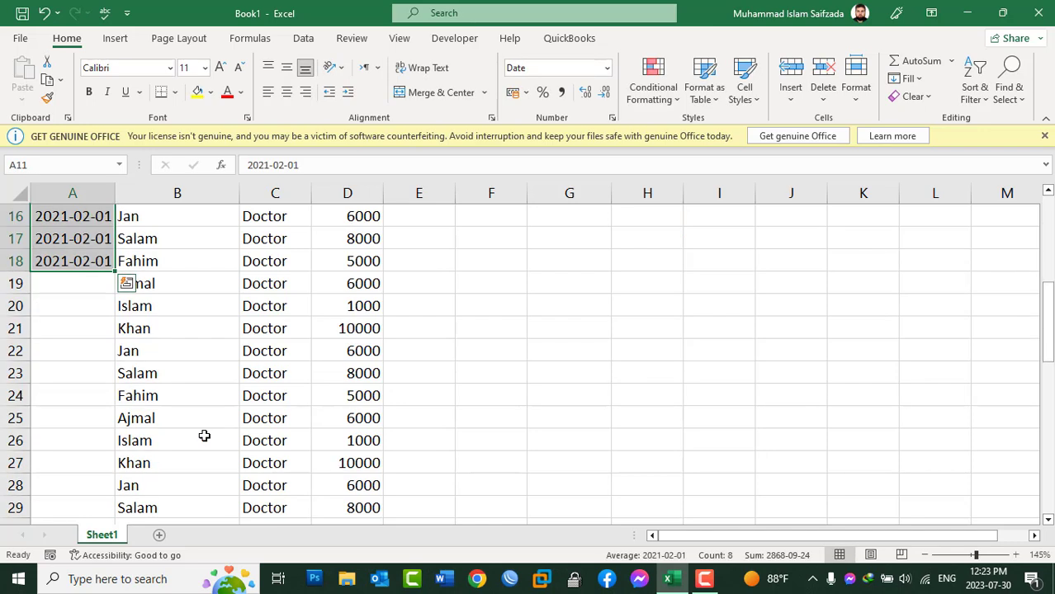
click(90, 304)
double_click(63, 261)
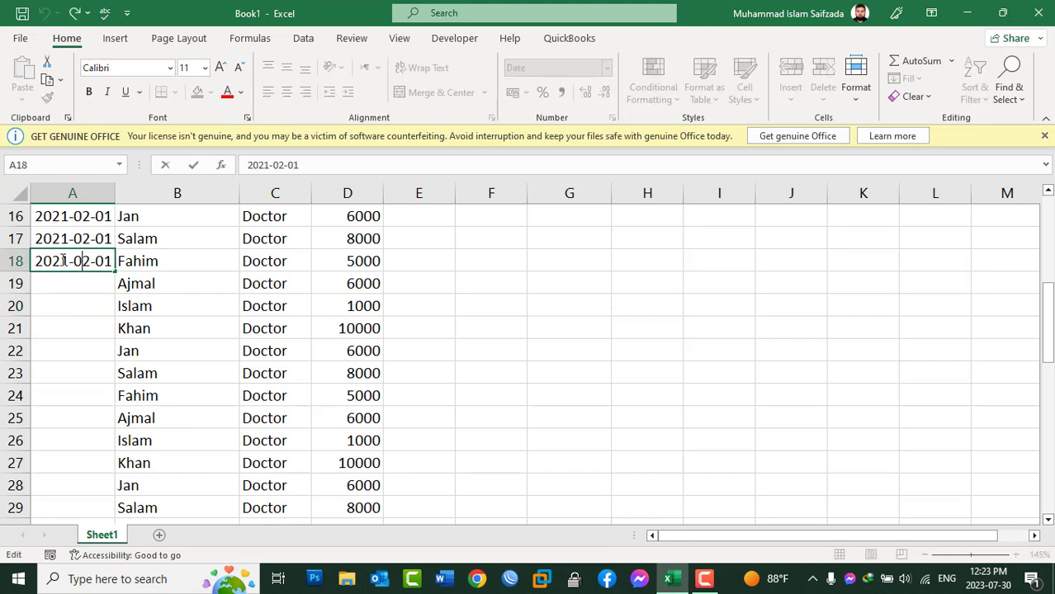
key(BackSpace)
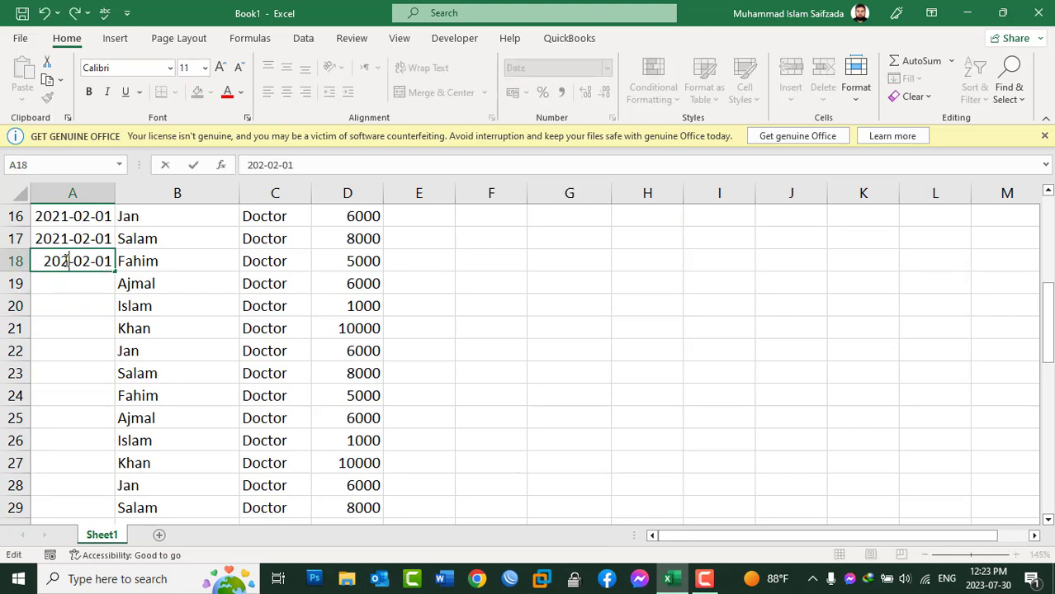
text(0-)
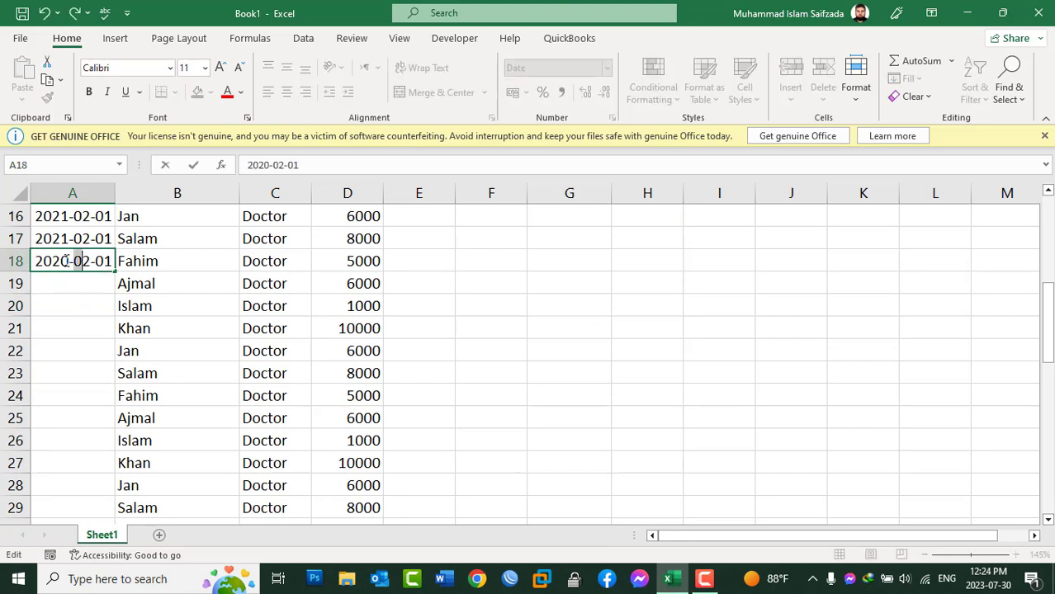
text(10)
key(shift+End)
text(10)
key(Return)
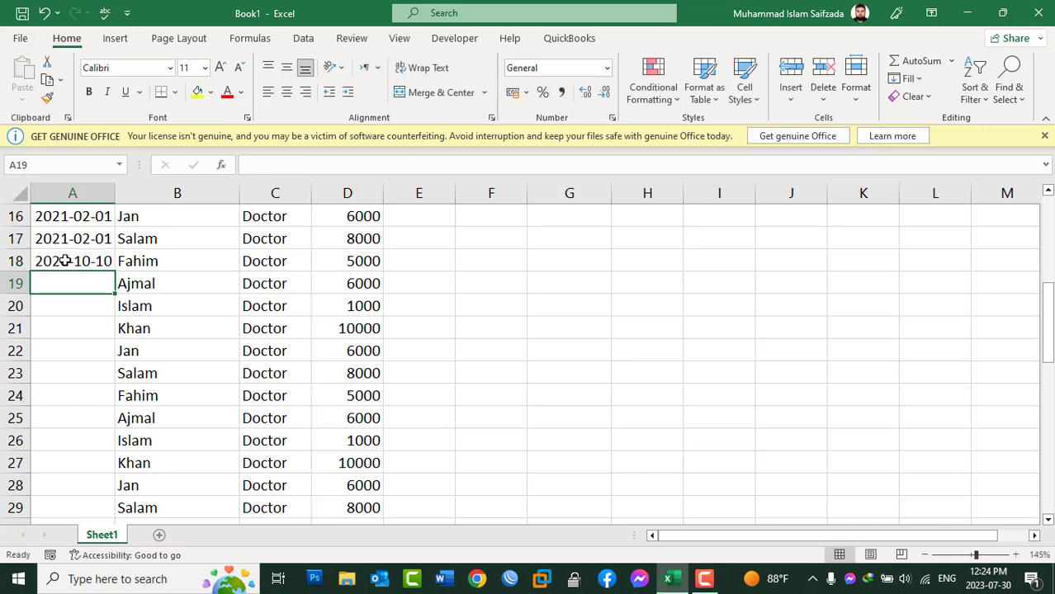
click(65, 260)
key(shift+Down)
key(shift+Down)
key(shift+Down)
key(shift+Down)
key(shift+Down)
key(shift+Down)
key(shift+Down)
key(shift+Down)
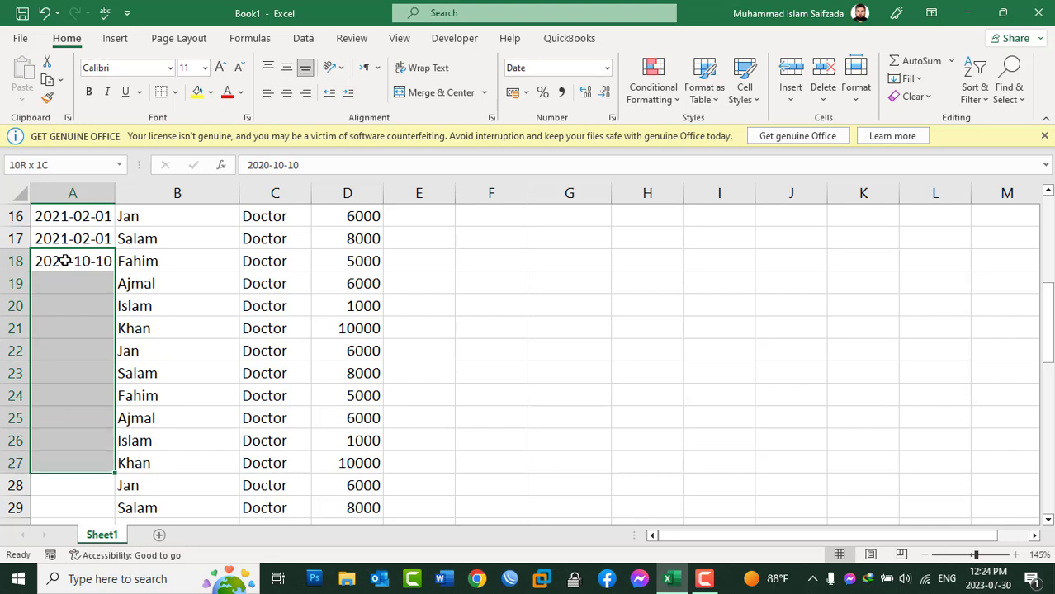
key(ctrl+d)
click(87, 251)
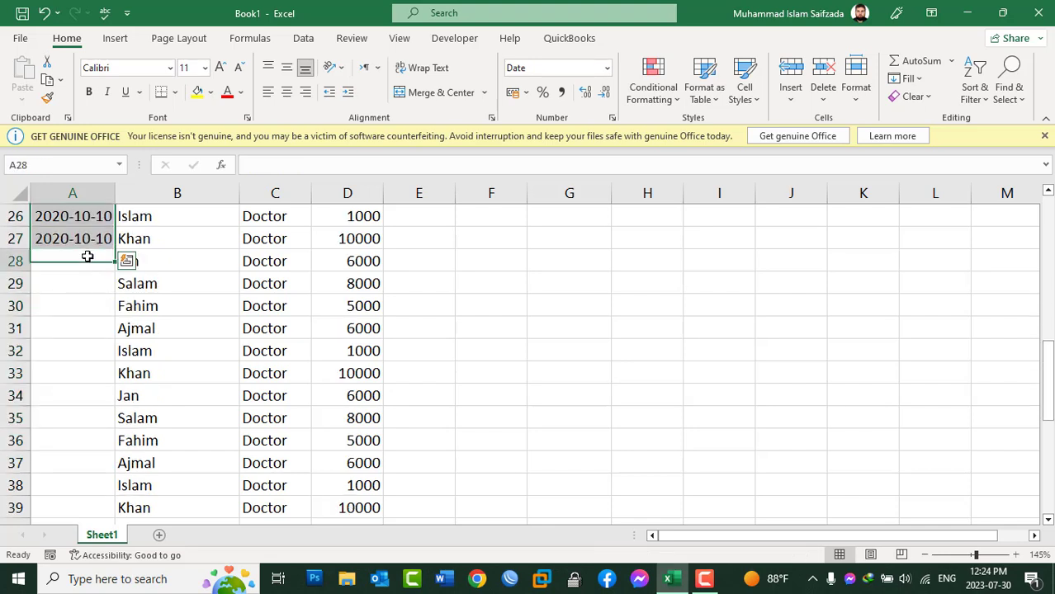
Set A27's hire date to 2020-12-10 and fill it down through row 39.
click(82, 238)
double_click(73, 238)
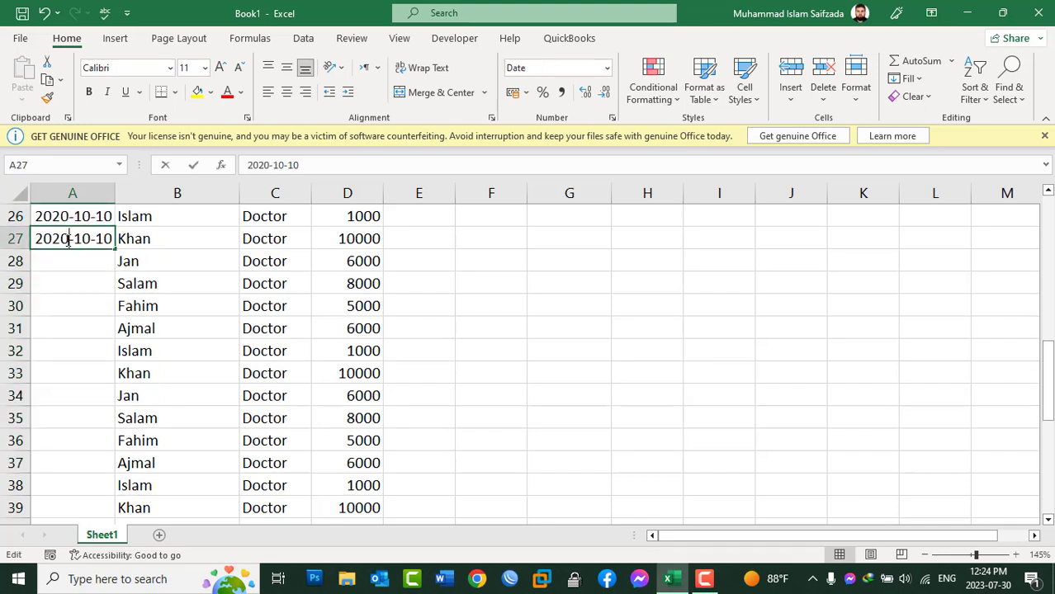
key(BackSpace)
text(9)
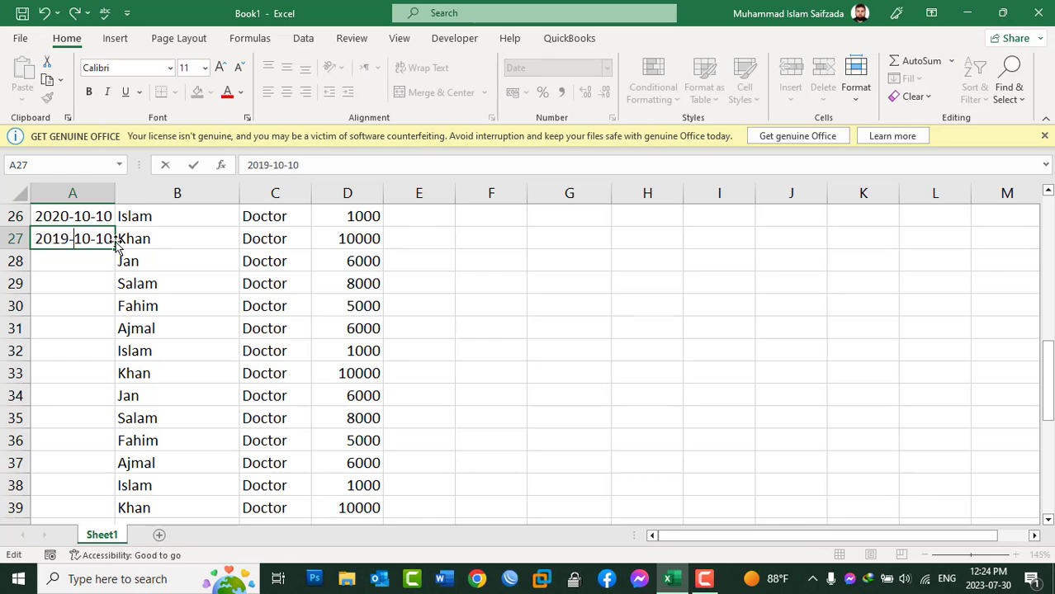
key(BackSpace)
key(BackSpace)
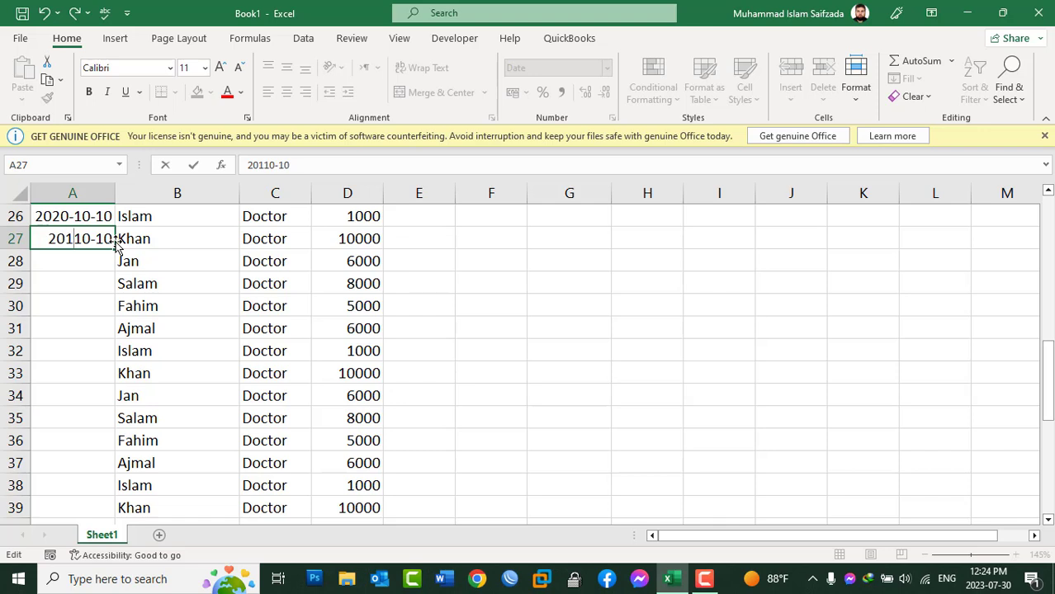
text(0)
key(BackSpace)
key(BackSpace)
text(20)
text(-)
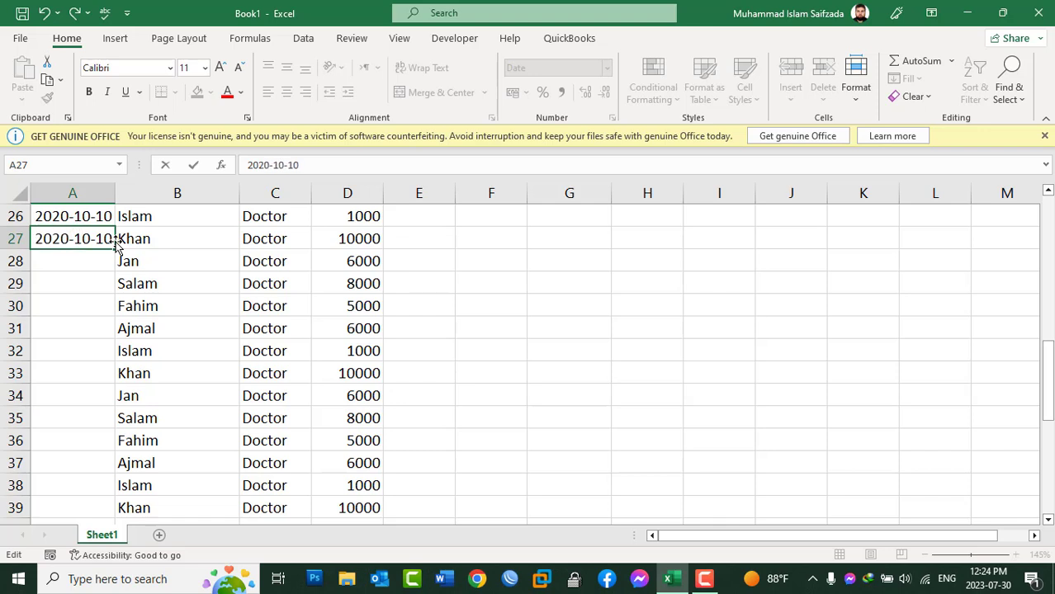
key(Right)
key(Right)
key(BackSpace)
key(BackSpace)
text(20)
key(BackSpace)
key(BackSpace)
text(12)
key(Return)
drag(99, 239, 96, 501)
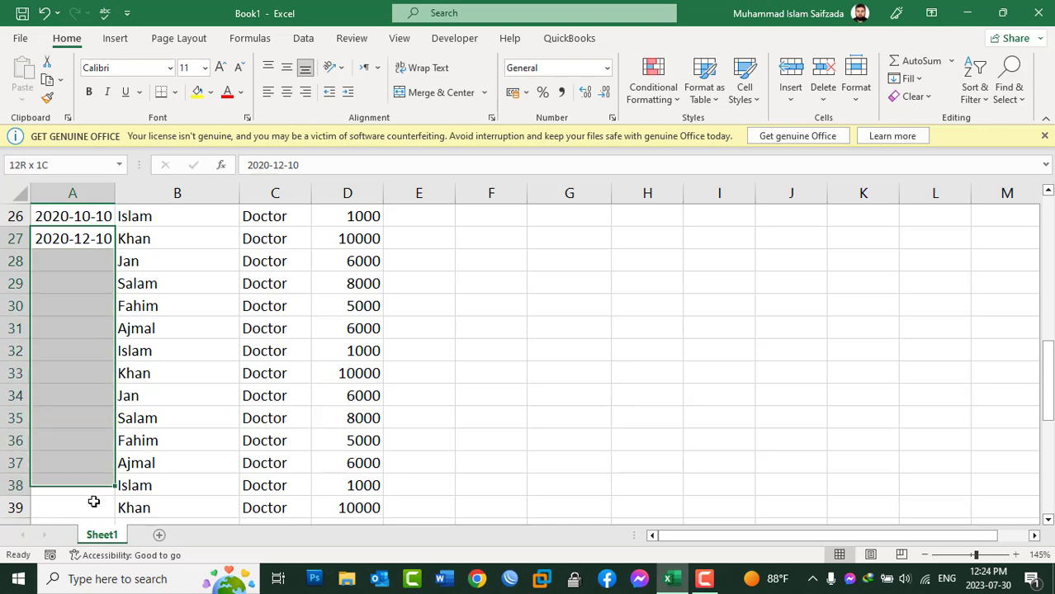
key(ctrl+d)
scroll(137, 456, down, 3)
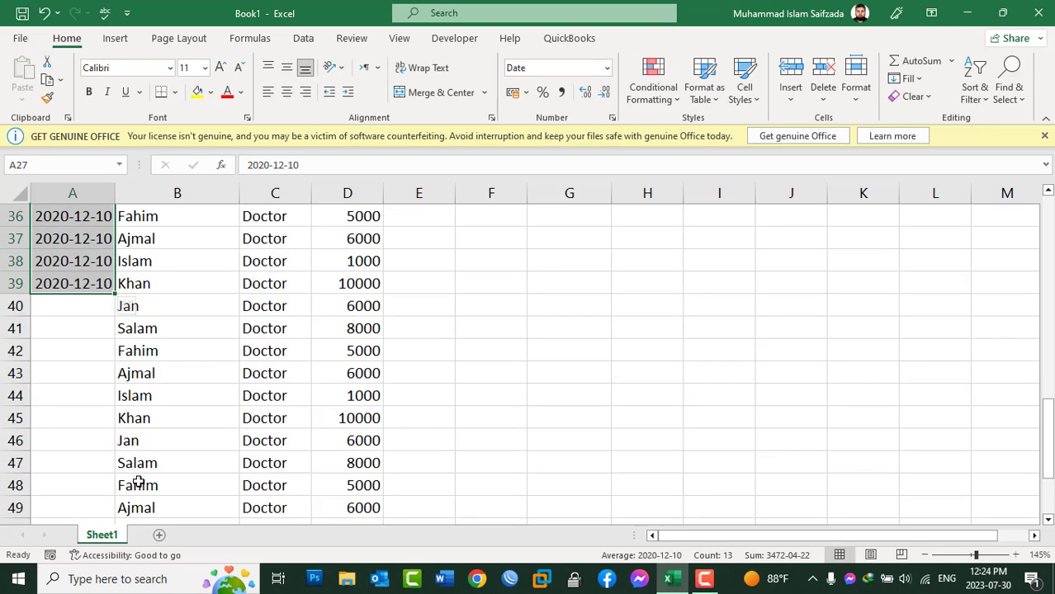
Centre horizontally and vertically and bold the Hire Date, EmpName, Post and Salary headers.
mouse_move(89, 284)
mouse_down()
mouse_move(101, 329)
mouse_move(105, 492)
mouse_up()
scroll(233, 404, up, 14)
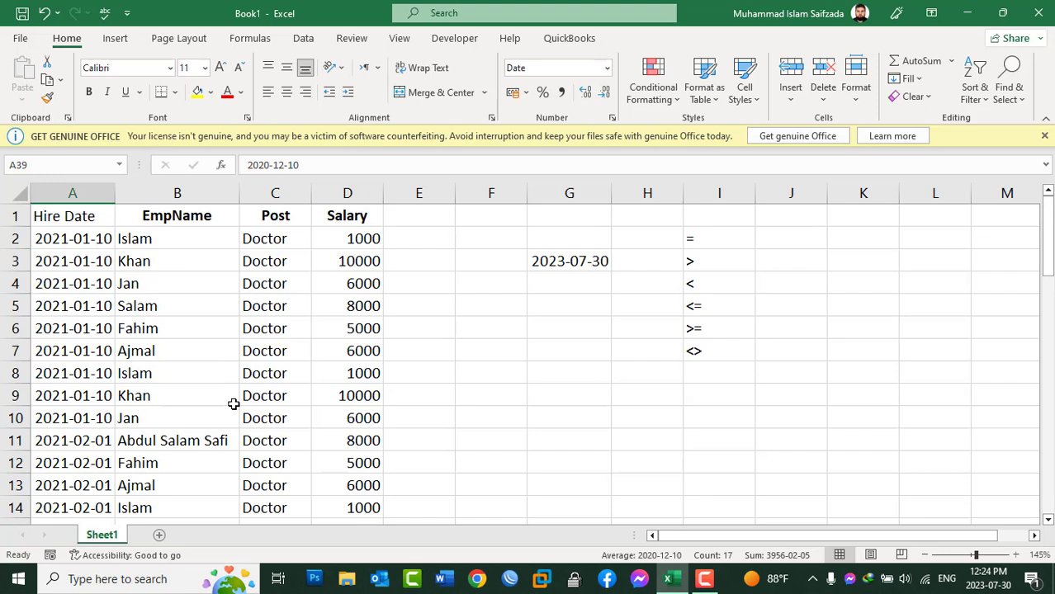
drag(98, 211, 347, 216)
click(287, 92)
click(286, 67)
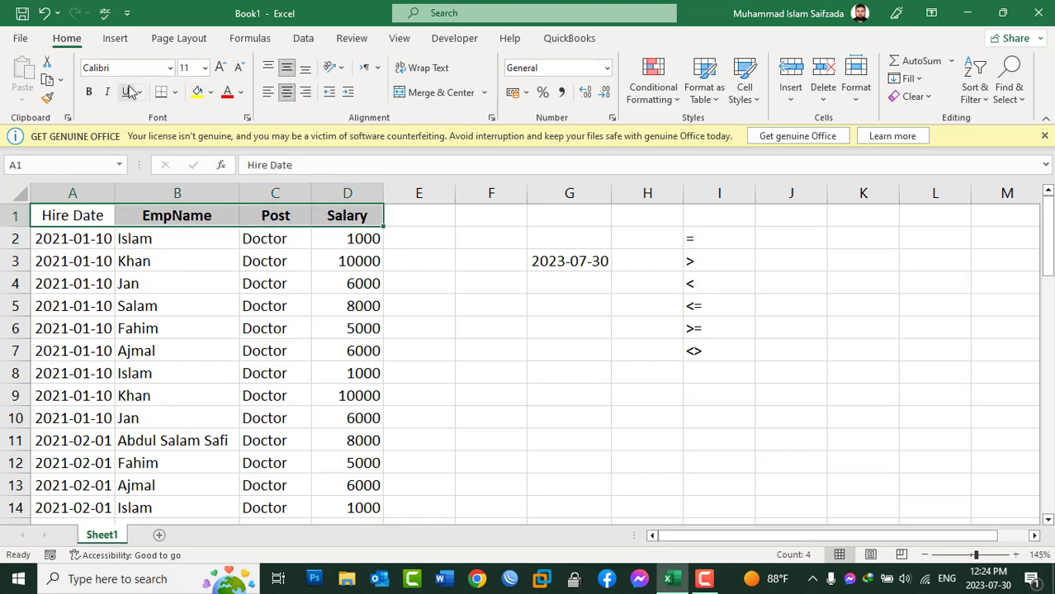
click(88, 92)
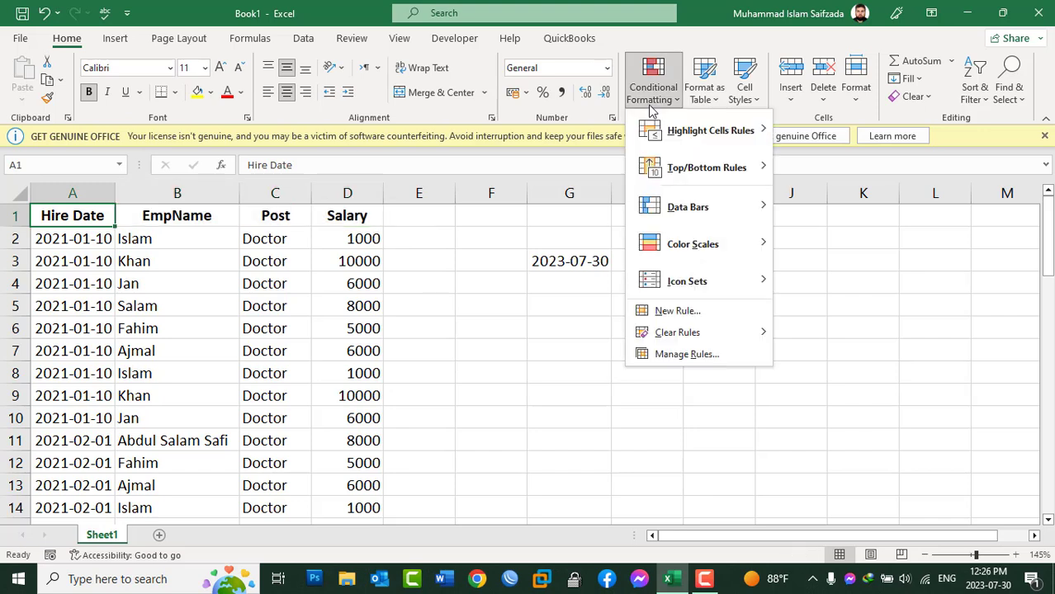
Add an A Date Occurring rule for Last month using the light red fill preset.
mouse_move(679, 131)
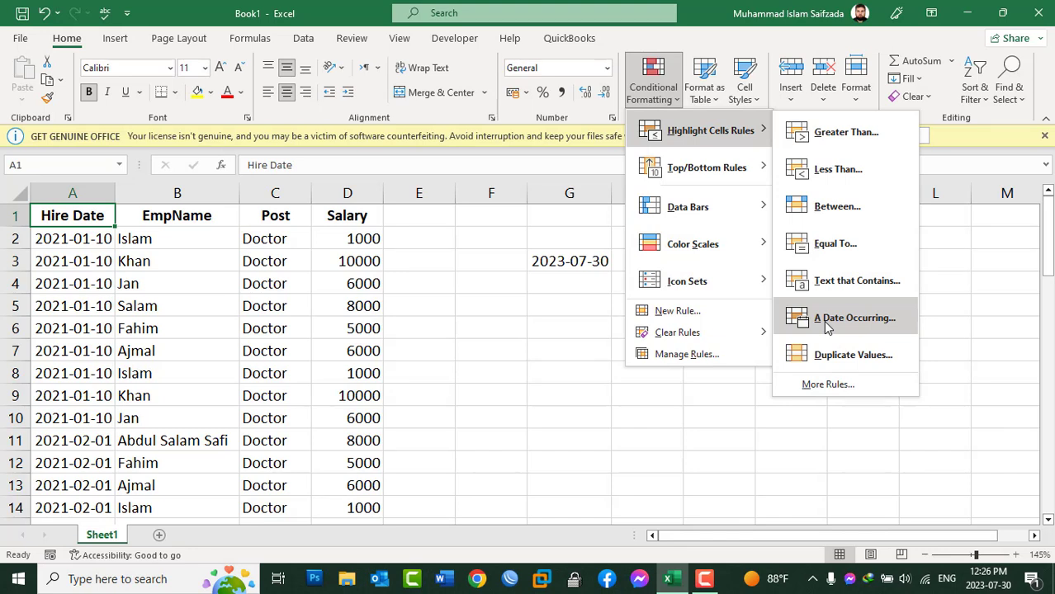
click(828, 326)
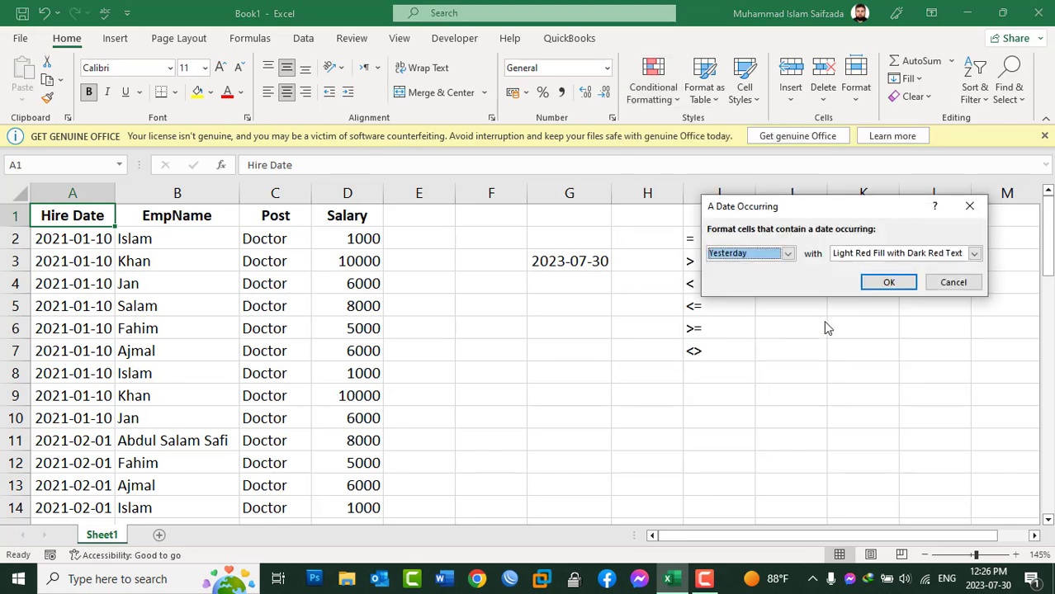
click(788, 254)
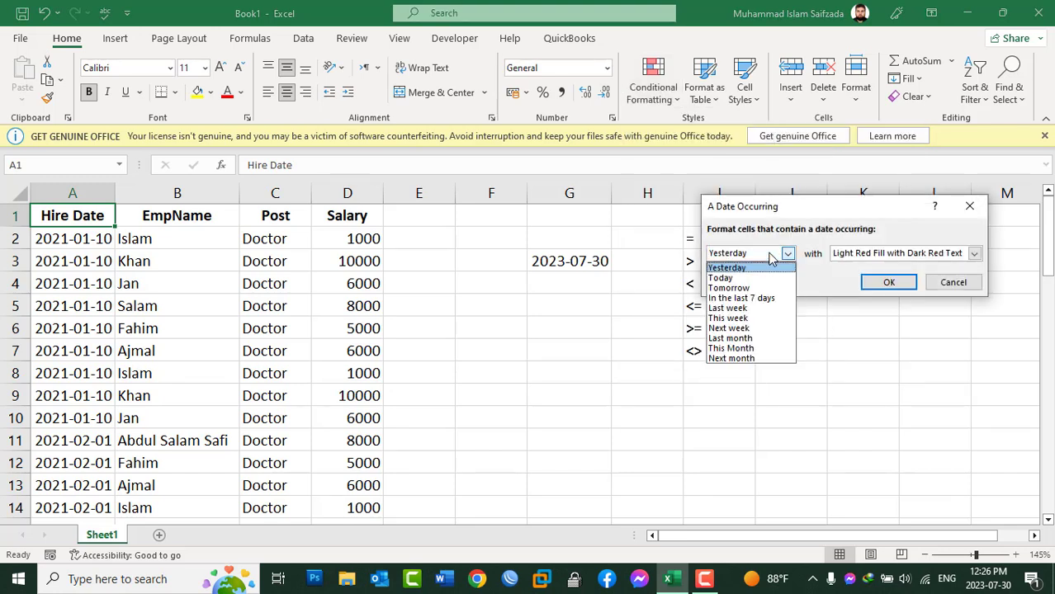
click(758, 339)
click(887, 285)
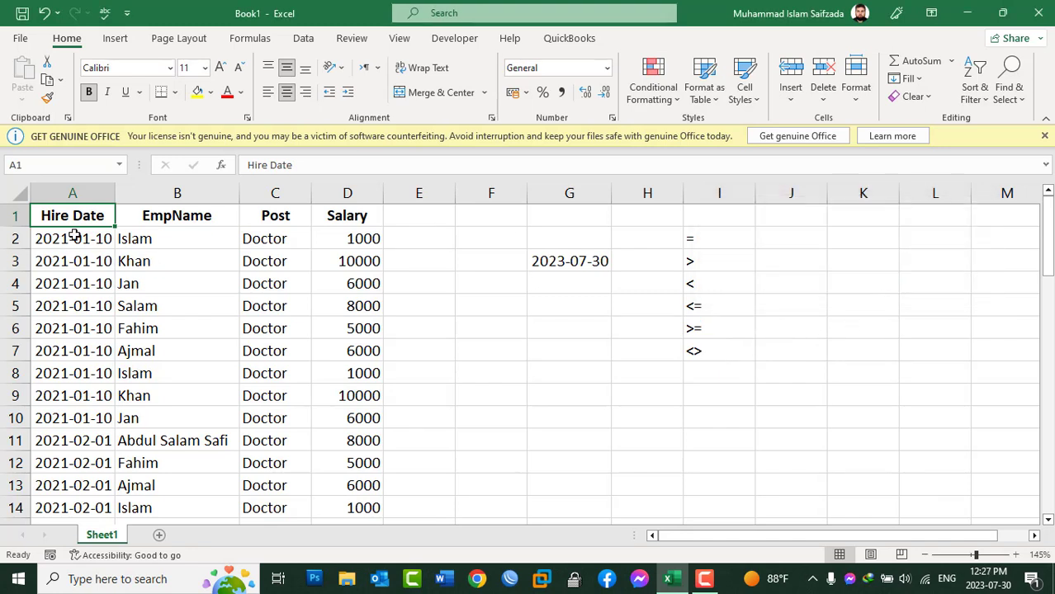
mouse_move(73, 238)
mouse_down()
mouse_move(111, 501)
mouse_move(59, 499)
mouse_up()
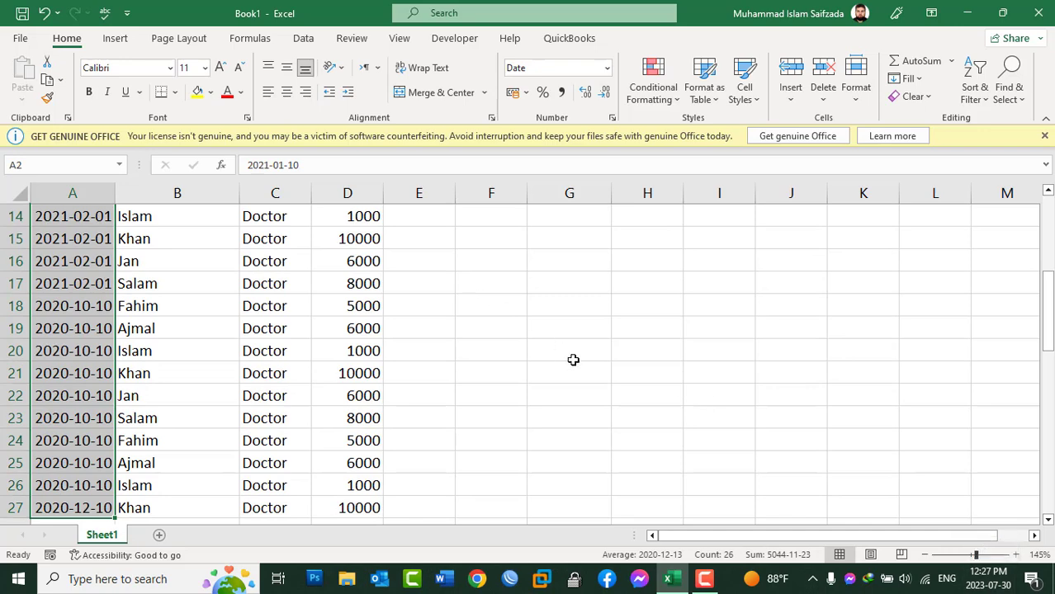
text(2023-)
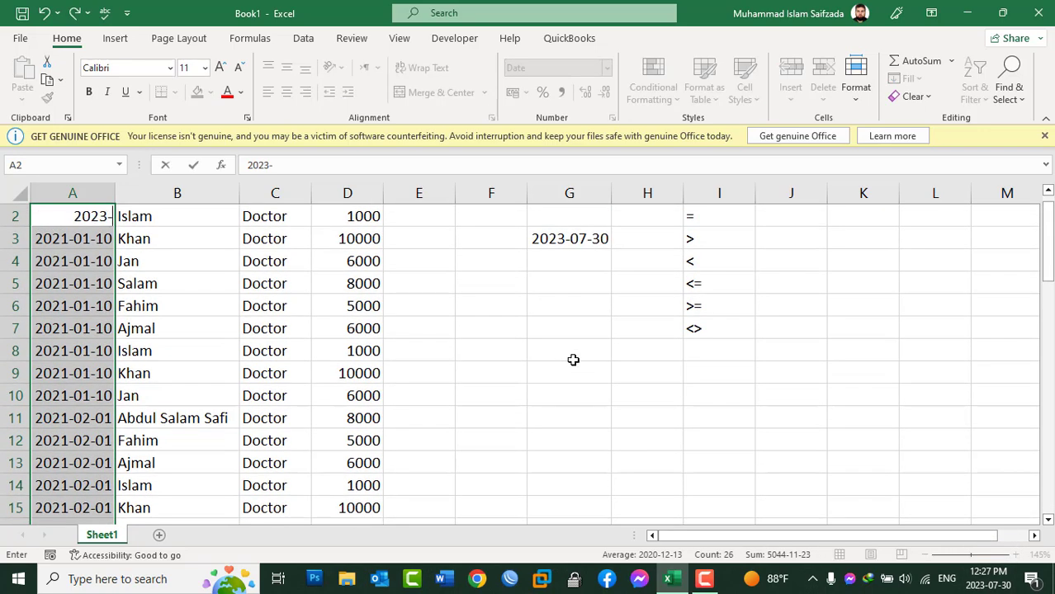
text(06-)
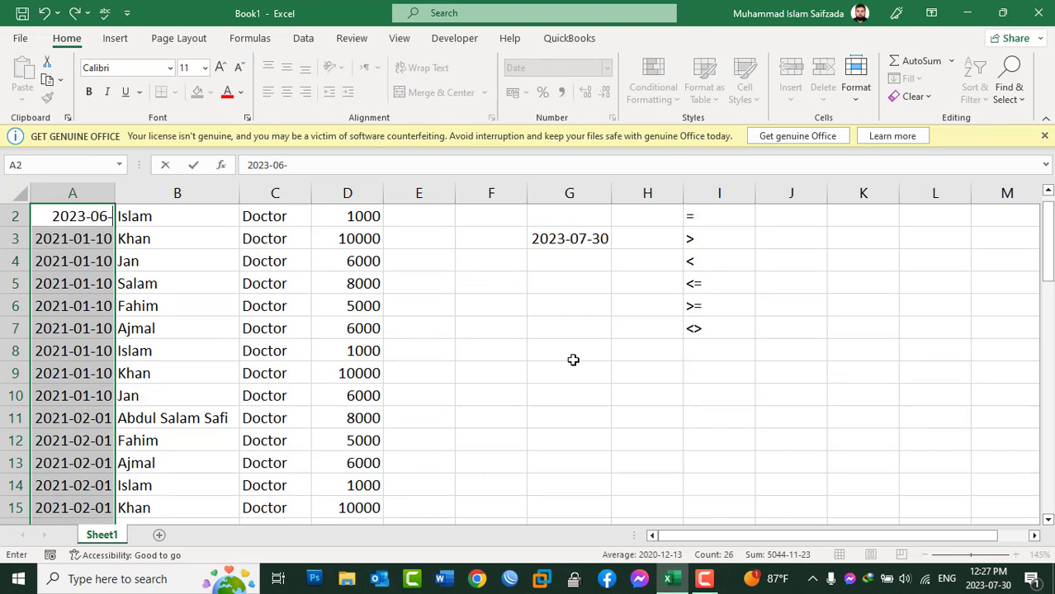
text(20)
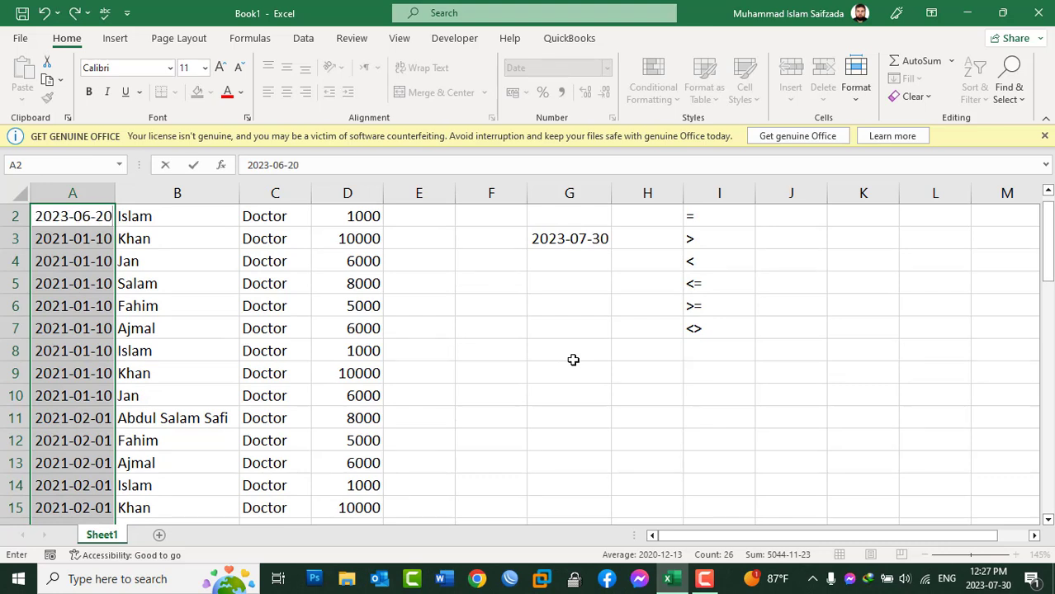
key(ctrl+Return)
click(99, 267)
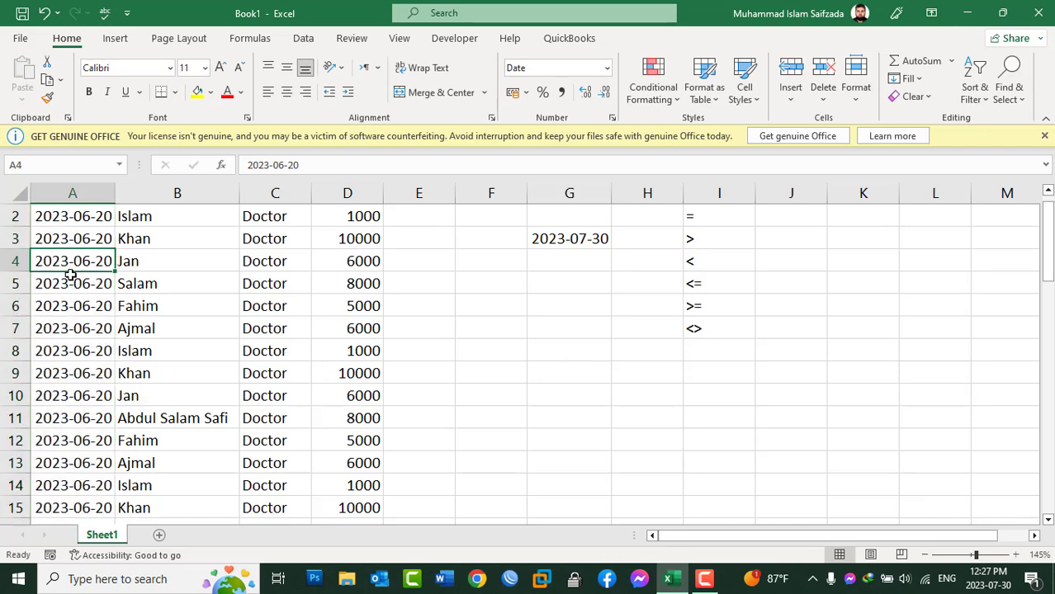
scroll(71, 274, up, 1)
scroll(67, 280, down, 20)
scroll(67, 279, down, 3)
scroll(68, 278, up, 10)
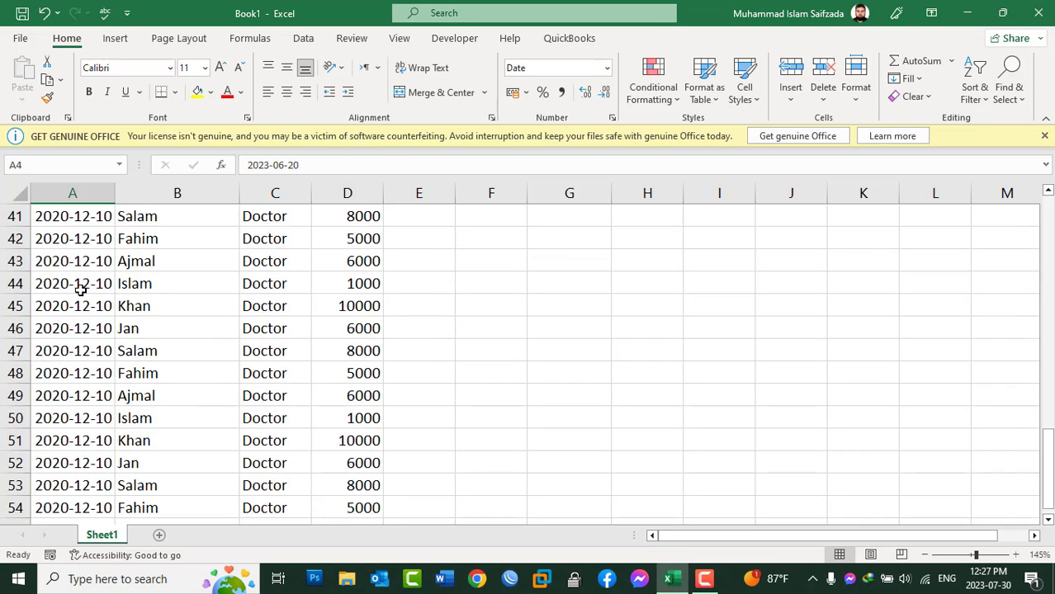
scroll(78, 290, down, 3)
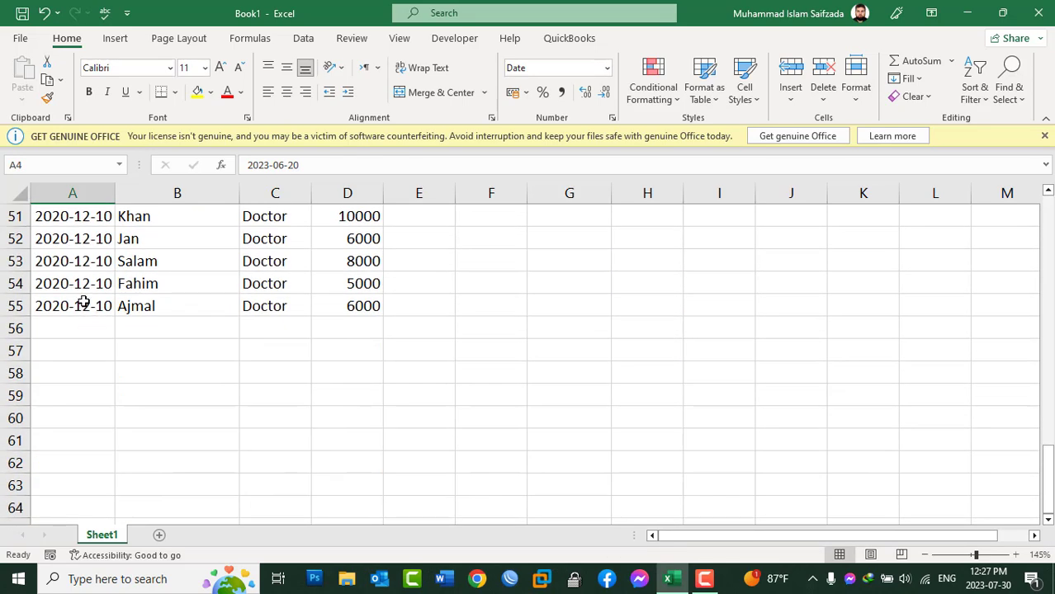
scroll(83, 303, up, 9)
scroll(83, 302, up, 5)
scroll(83, 302, up, 3)
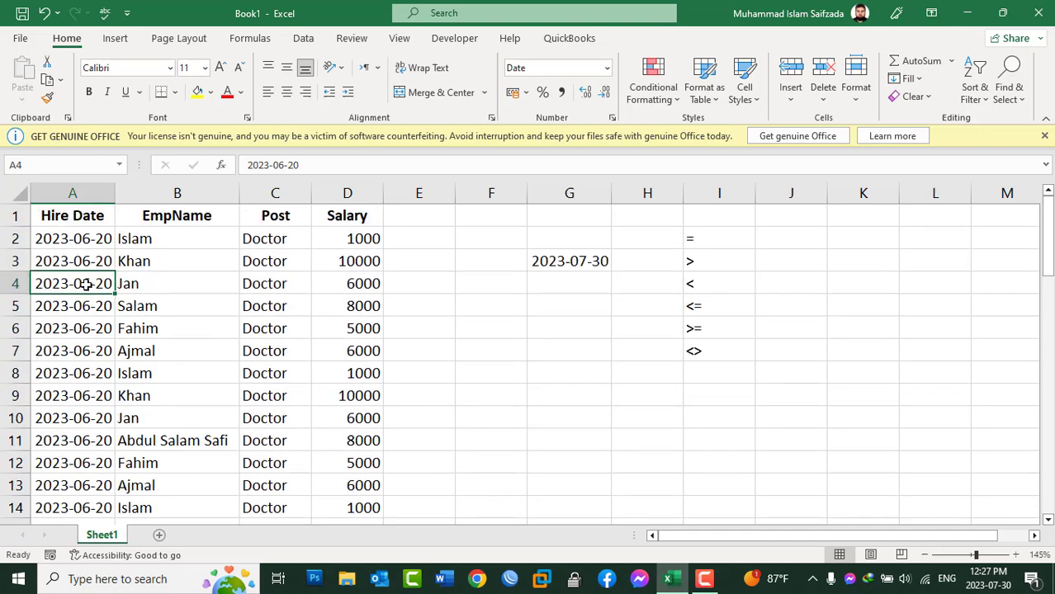
click(72, 198)
Apply a Last month A Date Occurring rule so the 2023-06-20 hire dates shade light red.
click(653, 86)
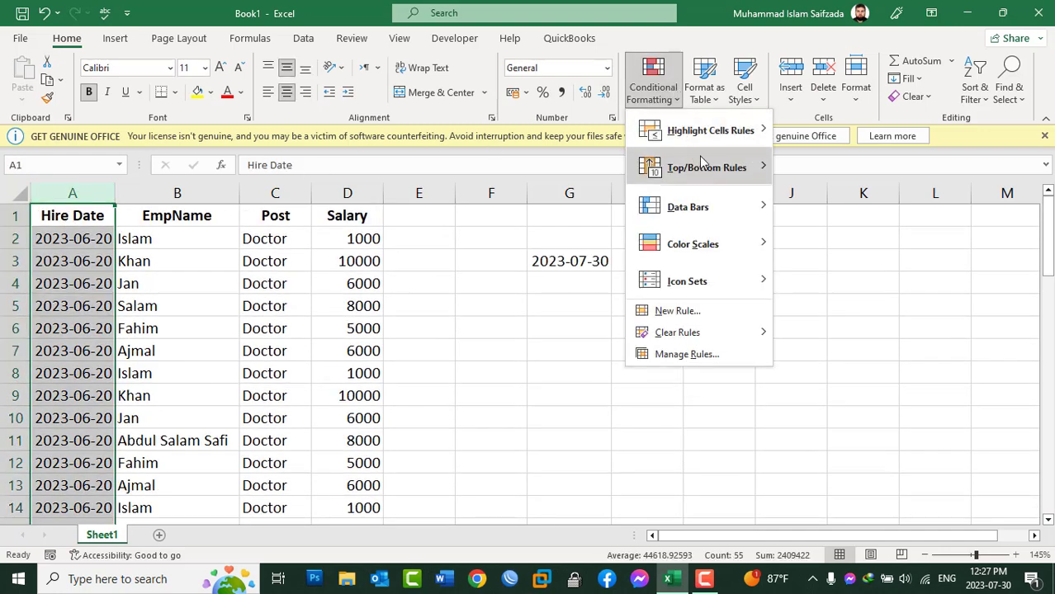
mouse_move(718, 136)
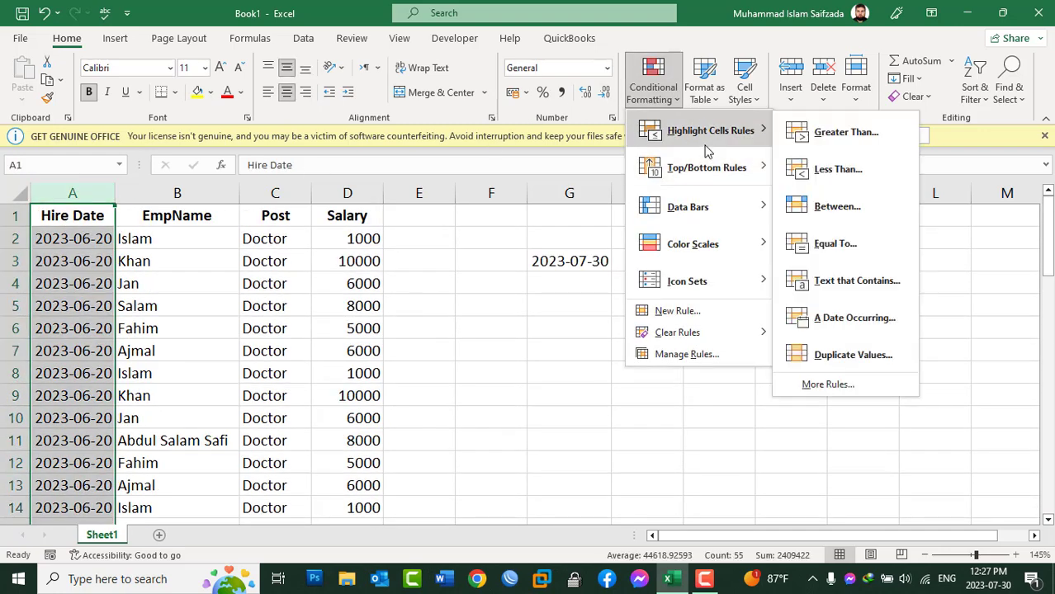
click(832, 330)
click(752, 254)
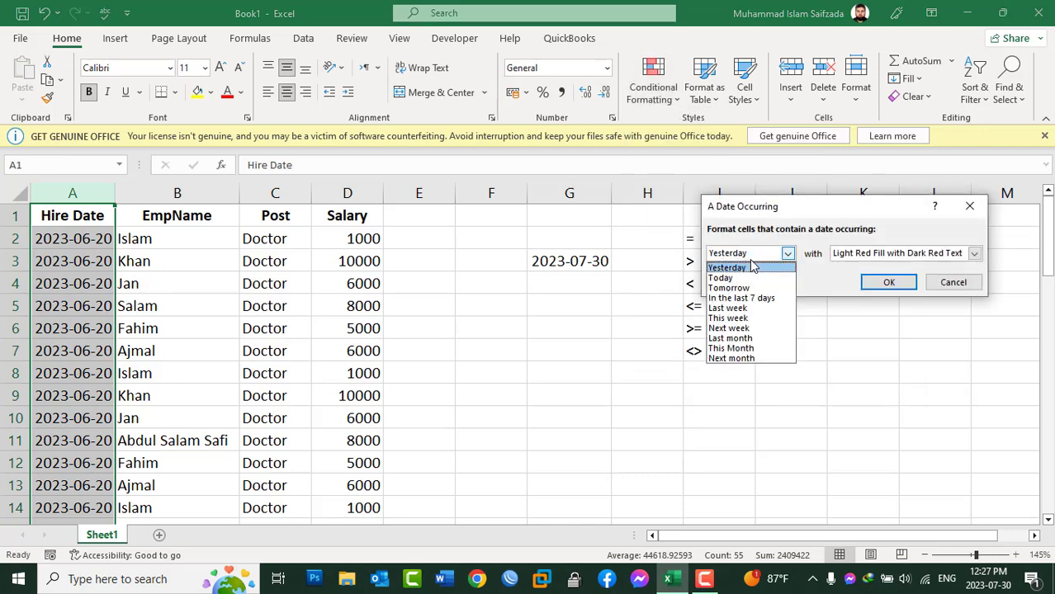
click(743, 339)
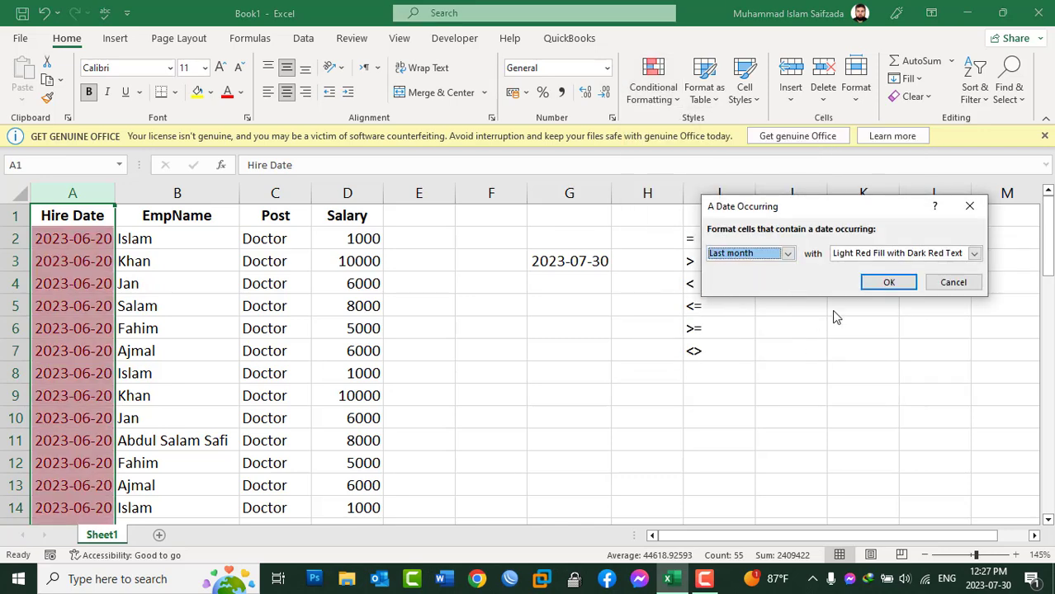
click(877, 285)
scroll(124, 317, down, 6)
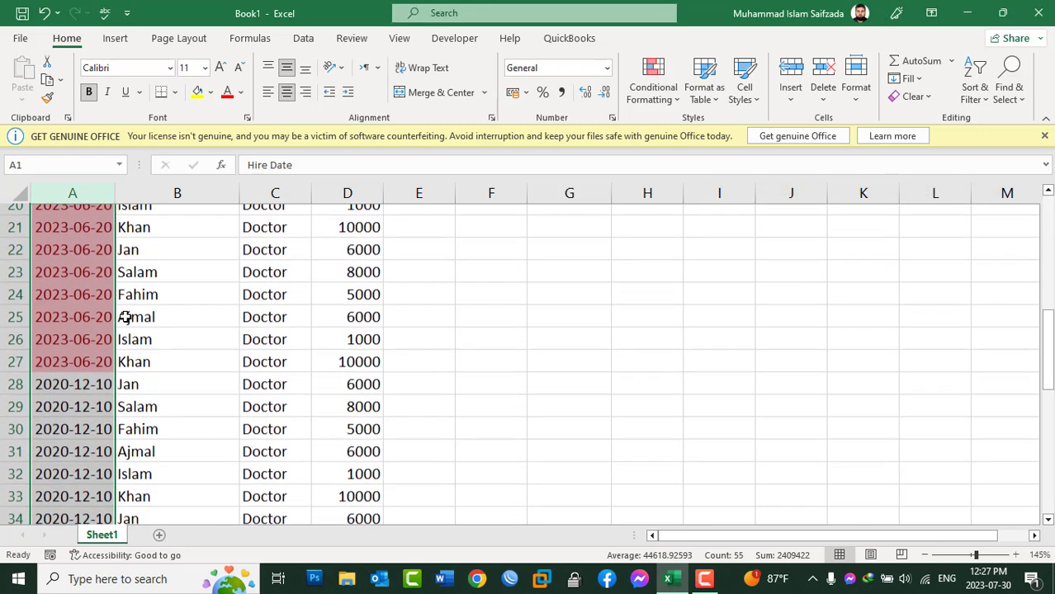
scroll(125, 316, up, 7)
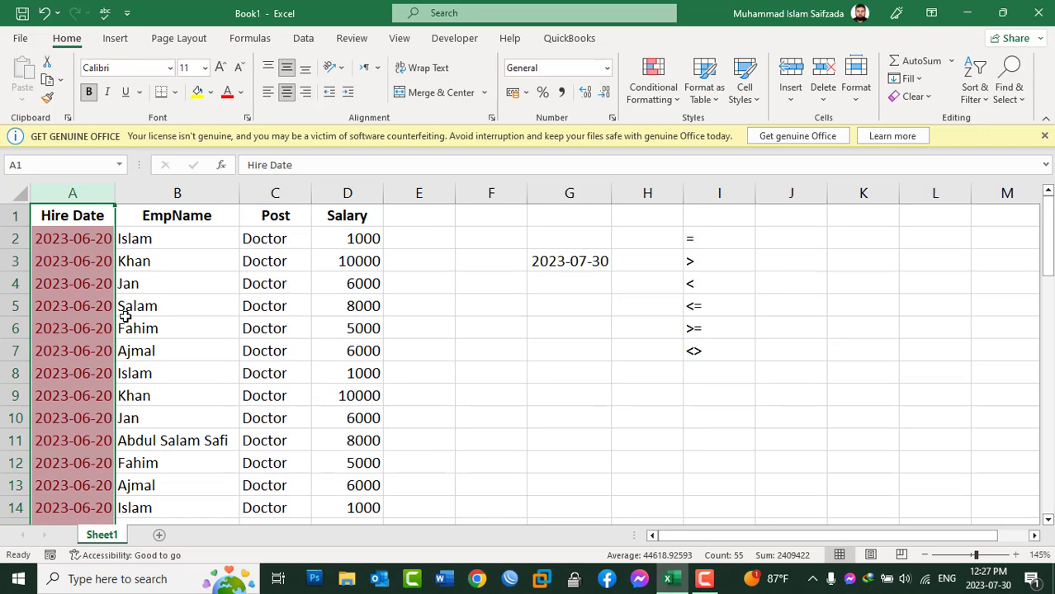
scroll(107, 315, down, 5)
scroll(108, 314, down, 3)
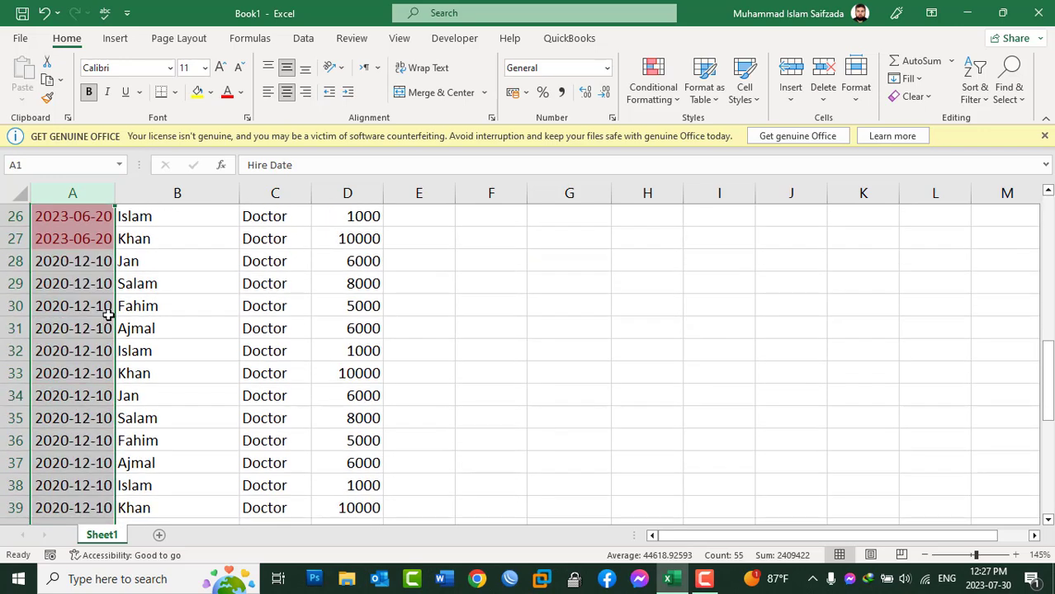
Replace the hire dates from A28 downward with 2023-07-20 in one entry.
mouse_move(75, 266)
mouse_down()
mouse_move(76, 489)
mouse_move(91, 507)
mouse_up()
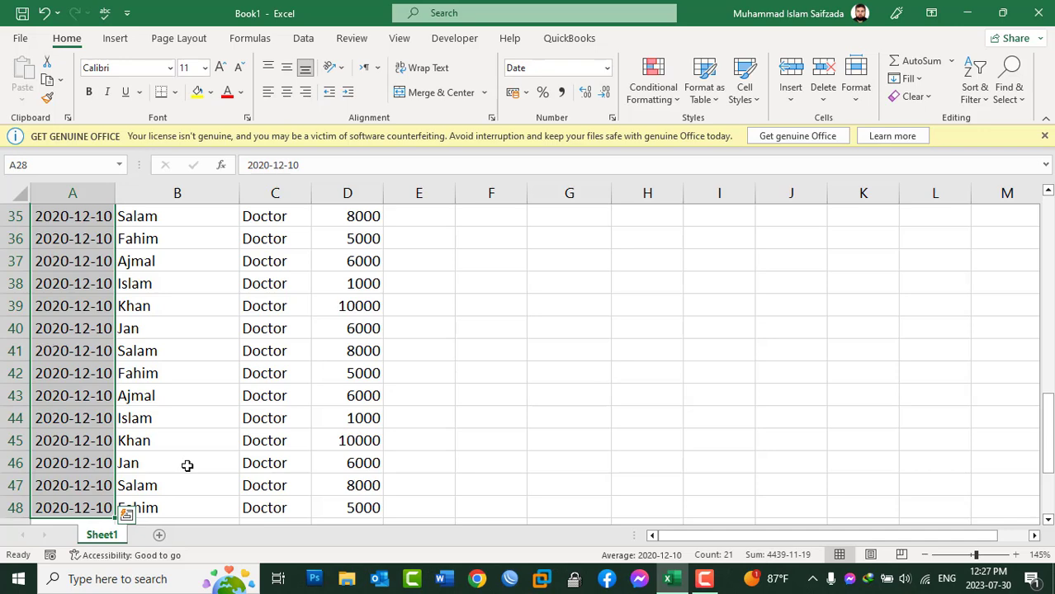
text(2023-)
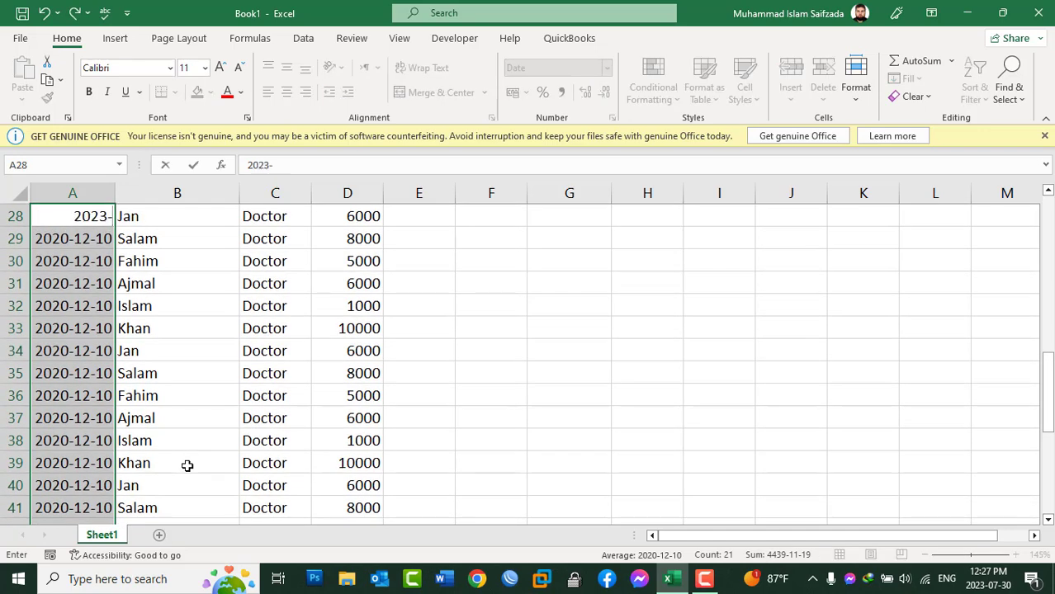
text(07-)
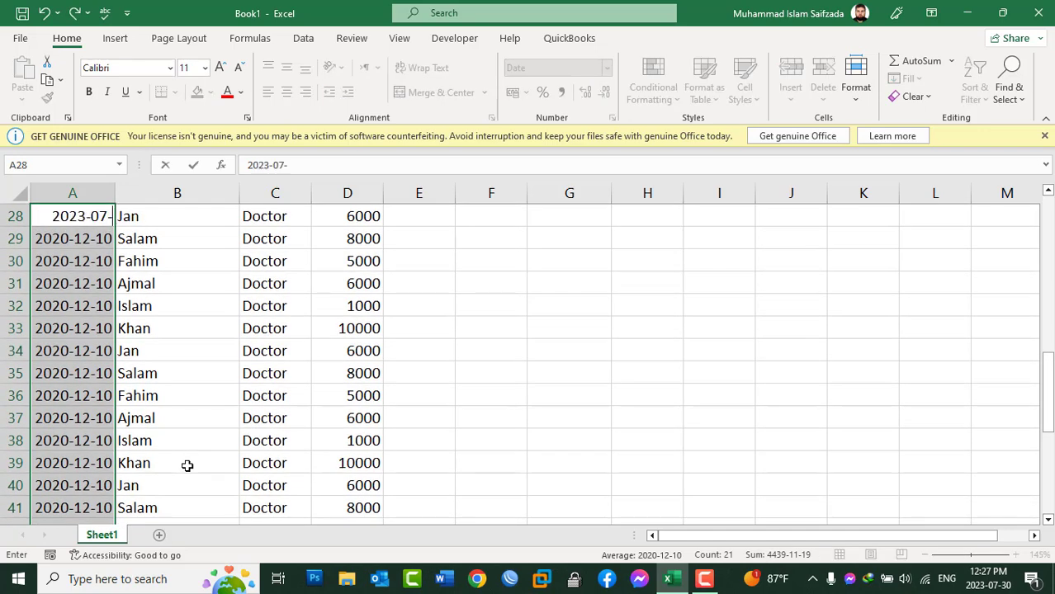
text(20)
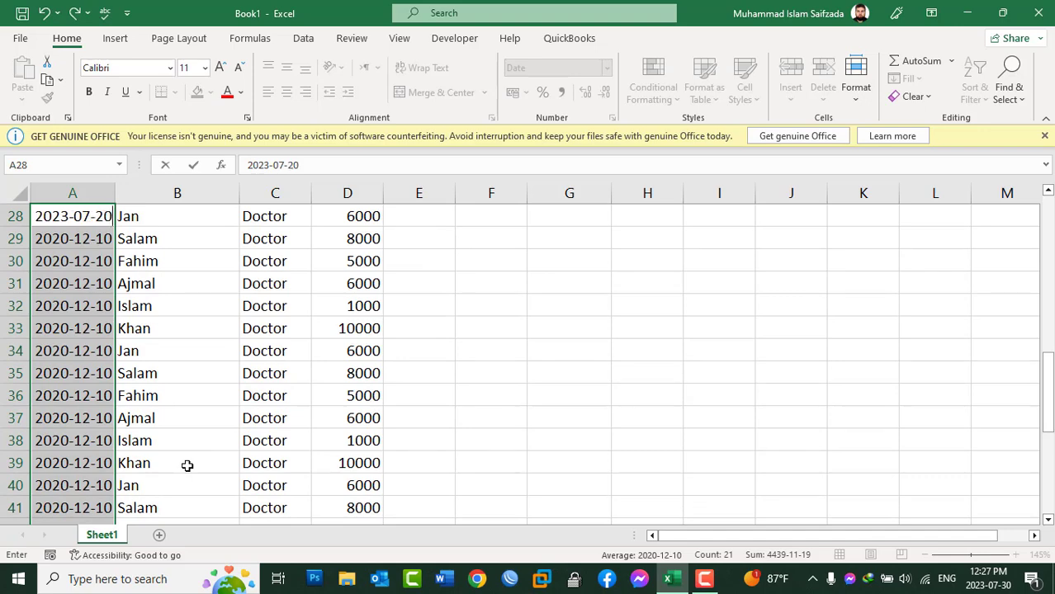
key(ctrl+Return)
scroll(187, 466, up, 9)
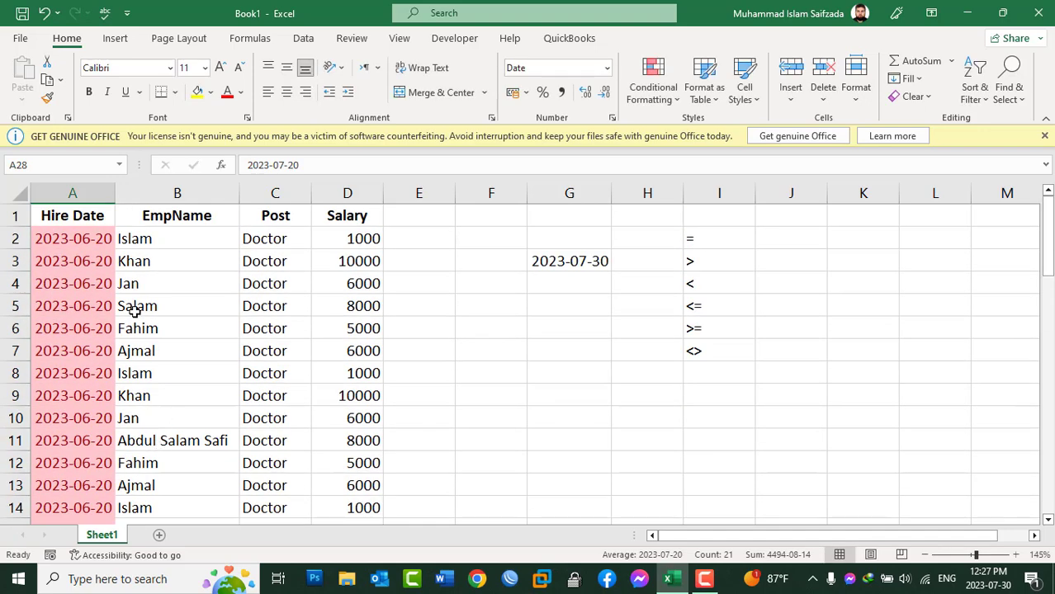
Clear the existing conditional formatting rule from the Hire Date column.
click(73, 193)
click(672, 97)
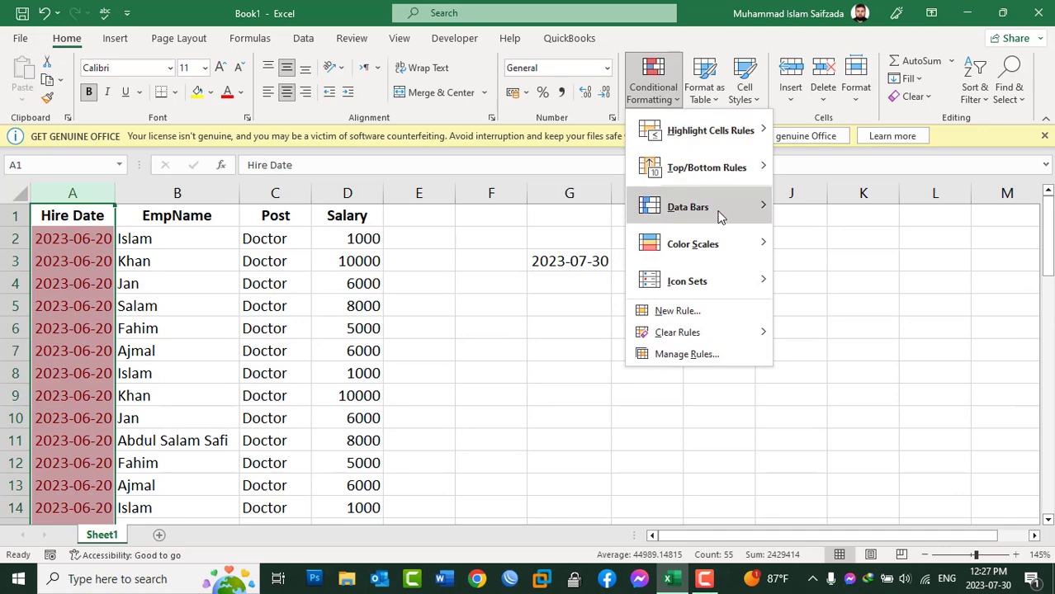
mouse_move(742, 332)
click(858, 334)
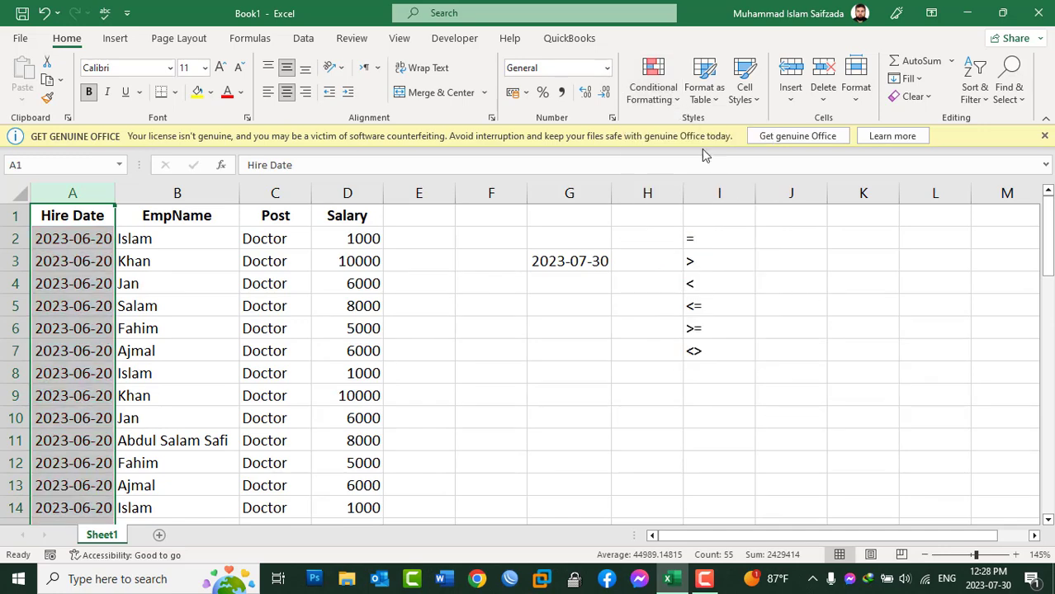
Add an A Date Occurring rule for This Month with light red fill and dark red text.
click(656, 87)
mouse_move(695, 143)
click(846, 318)
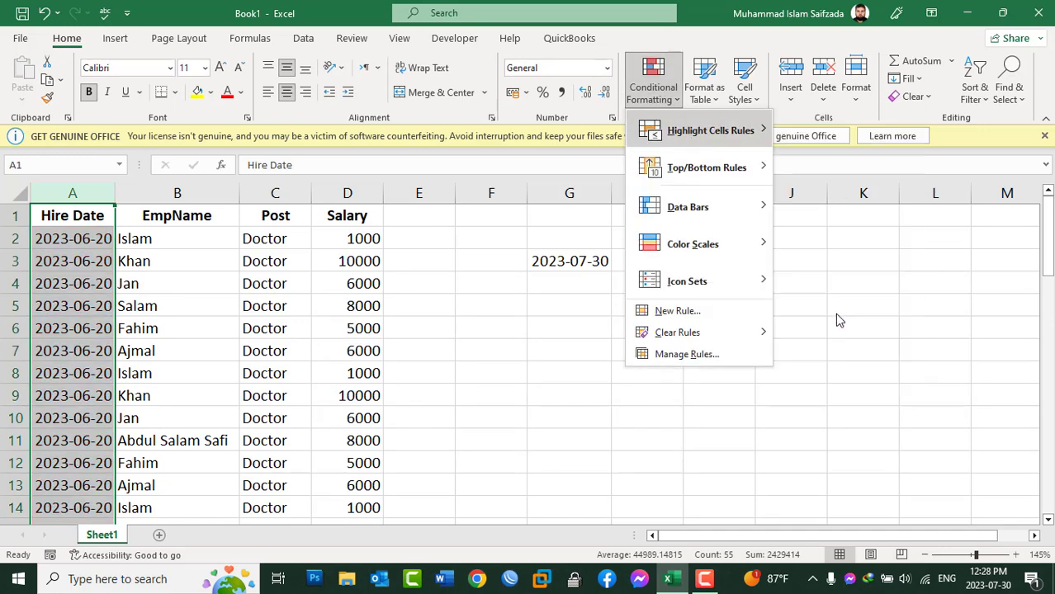
click(747, 255)
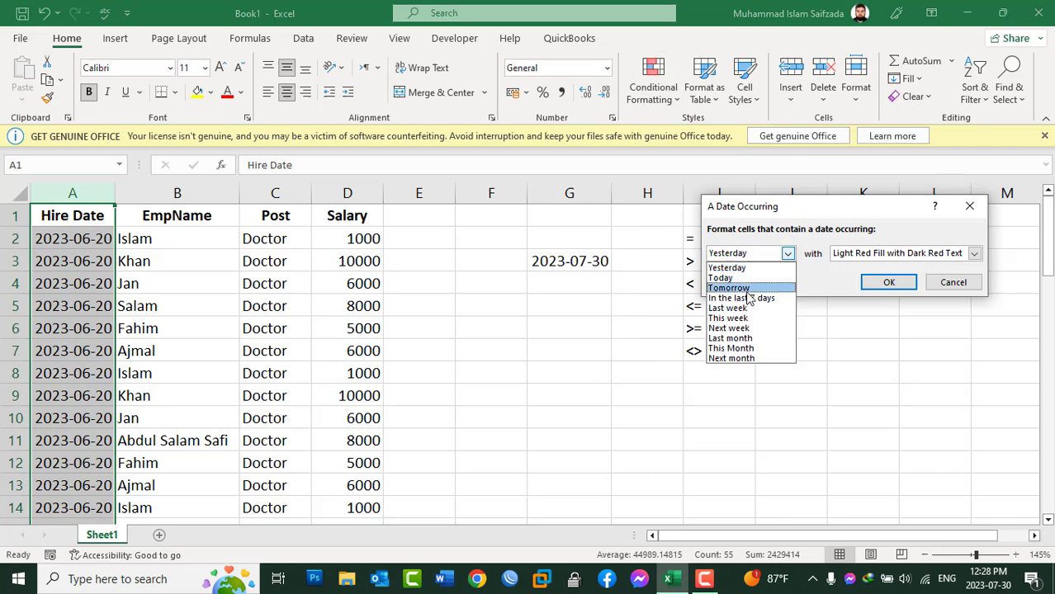
click(731, 348)
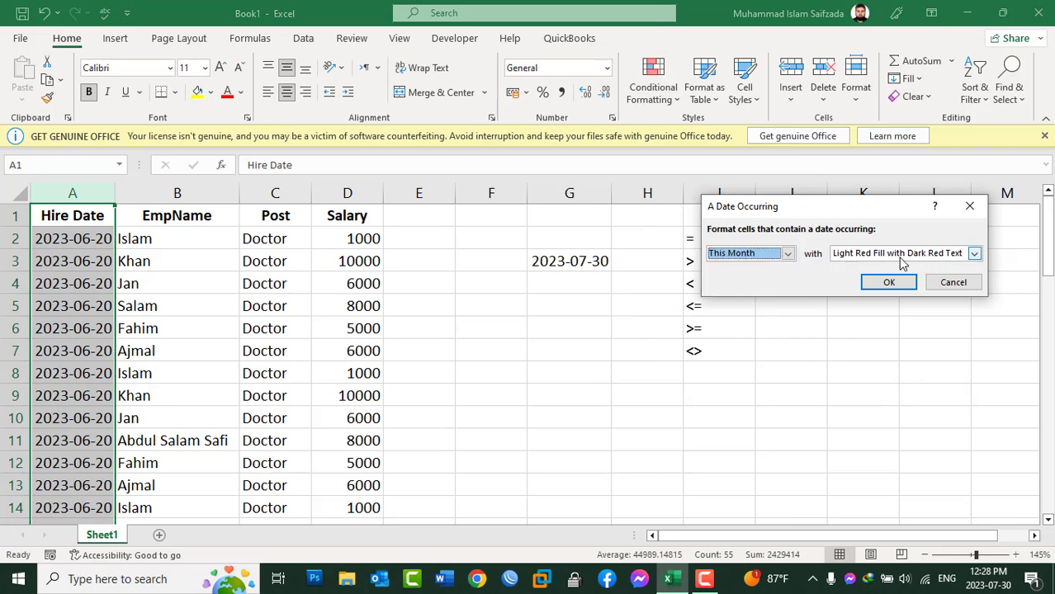
click(890, 283)
scroll(210, 282, down, 8)
scroll(206, 282, down, 4)
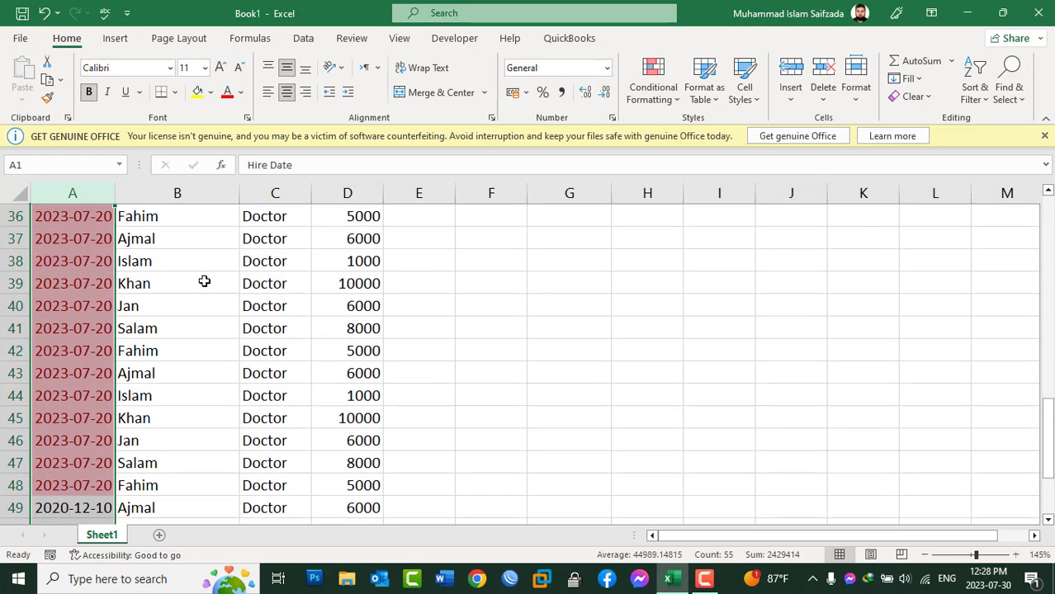
scroll(204, 281, down, 3)
scroll(204, 282, up, 12)
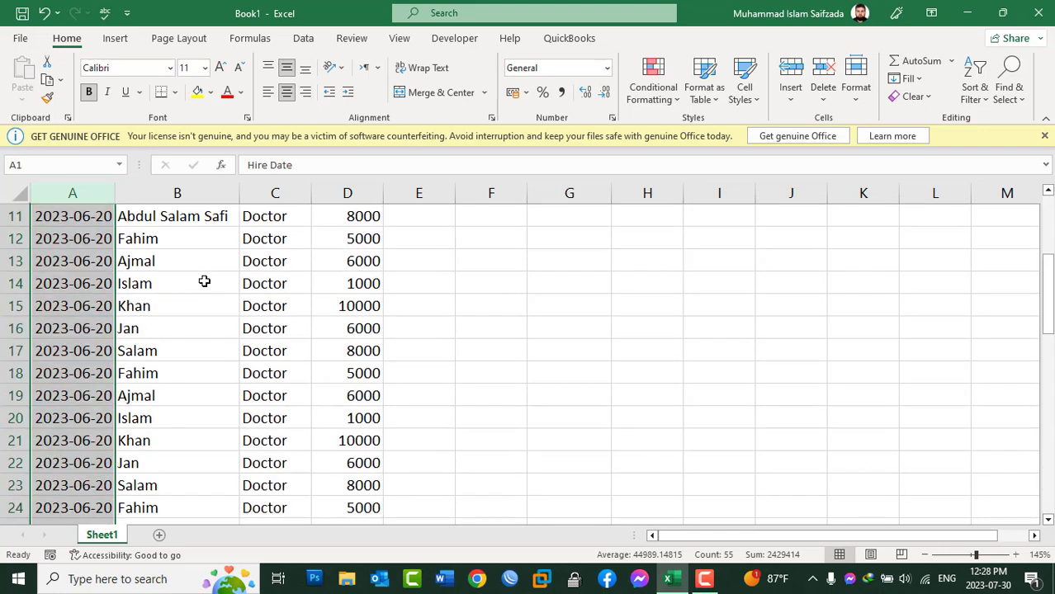
scroll(204, 281, up, 4)
click(64, 237)
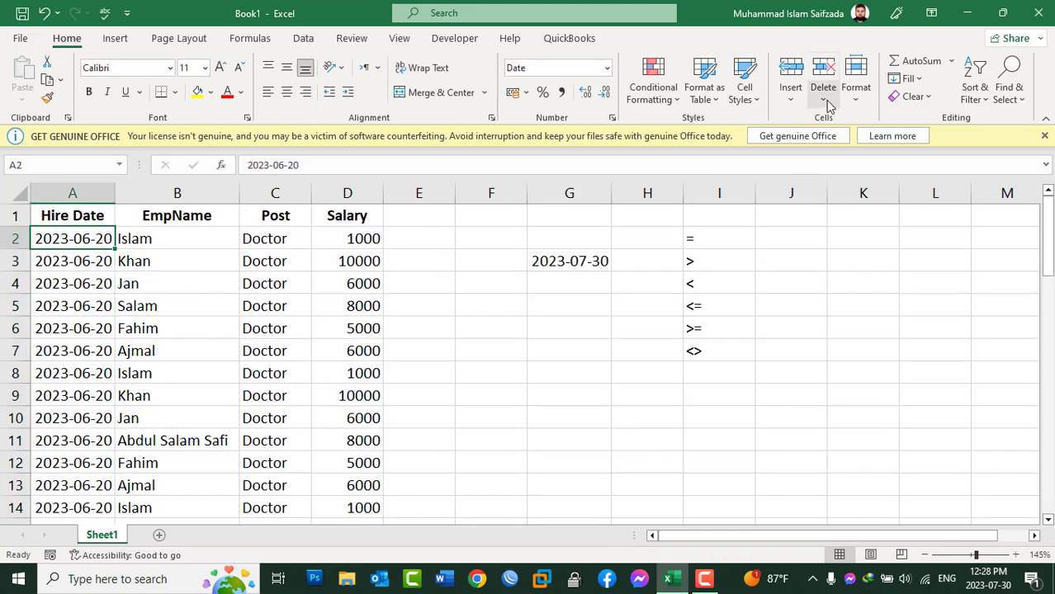
click(974, 95)
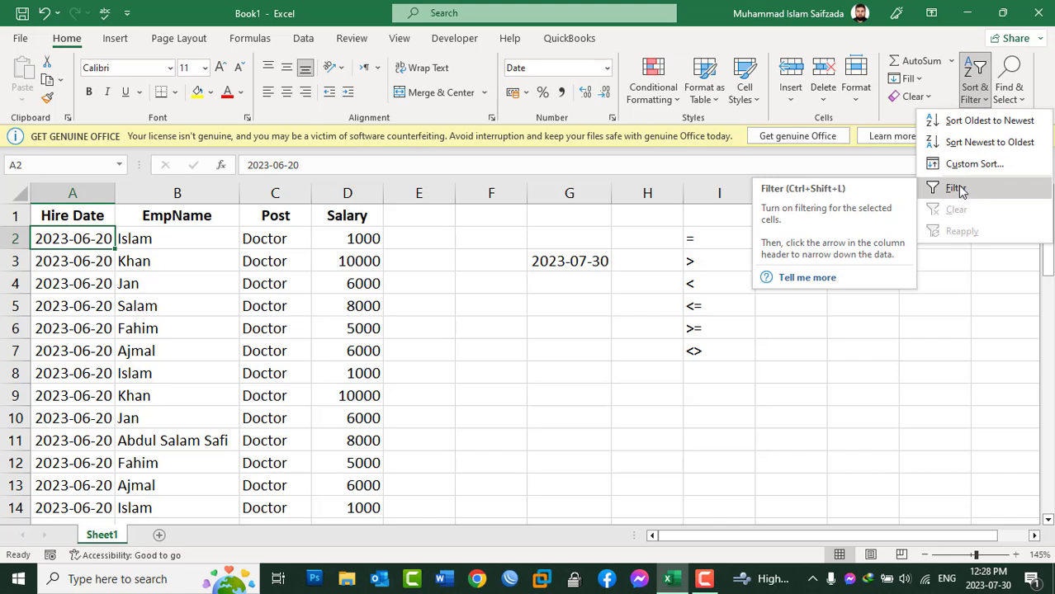
click(777, 219)
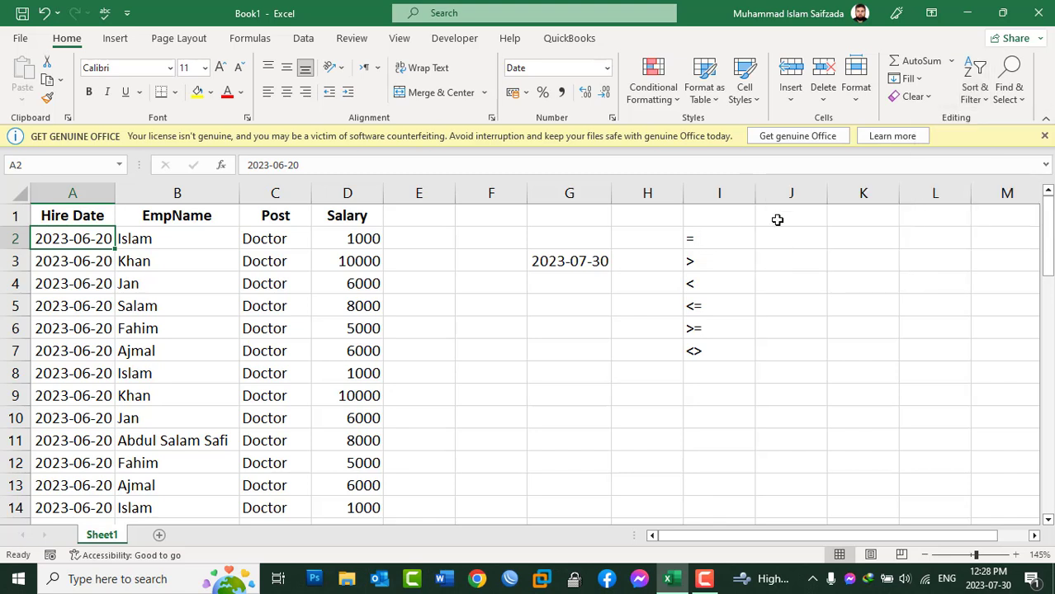
click(648, 93)
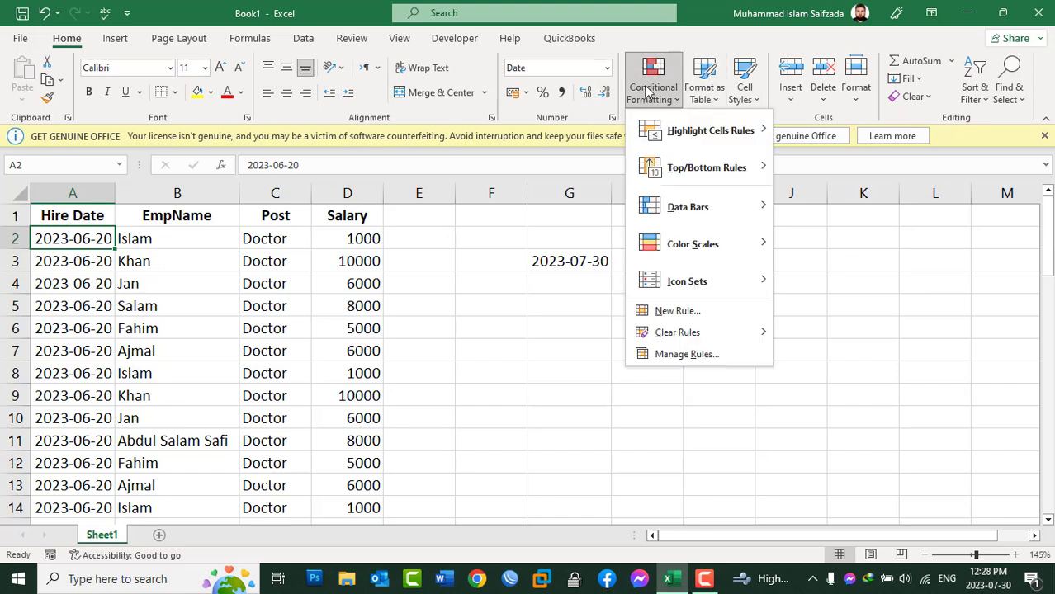
mouse_move(683, 129)
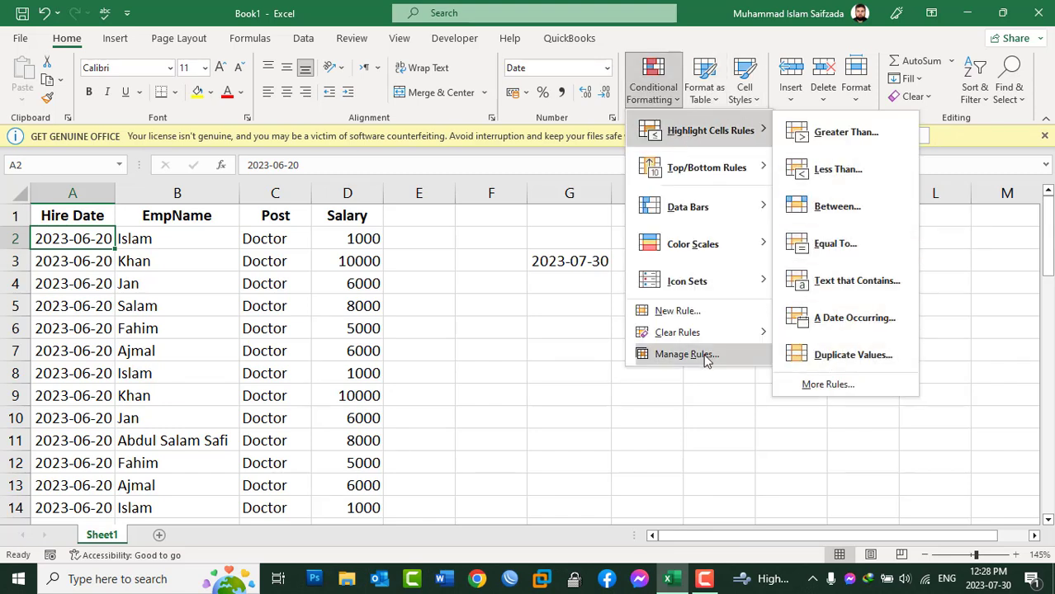
click(198, 307)
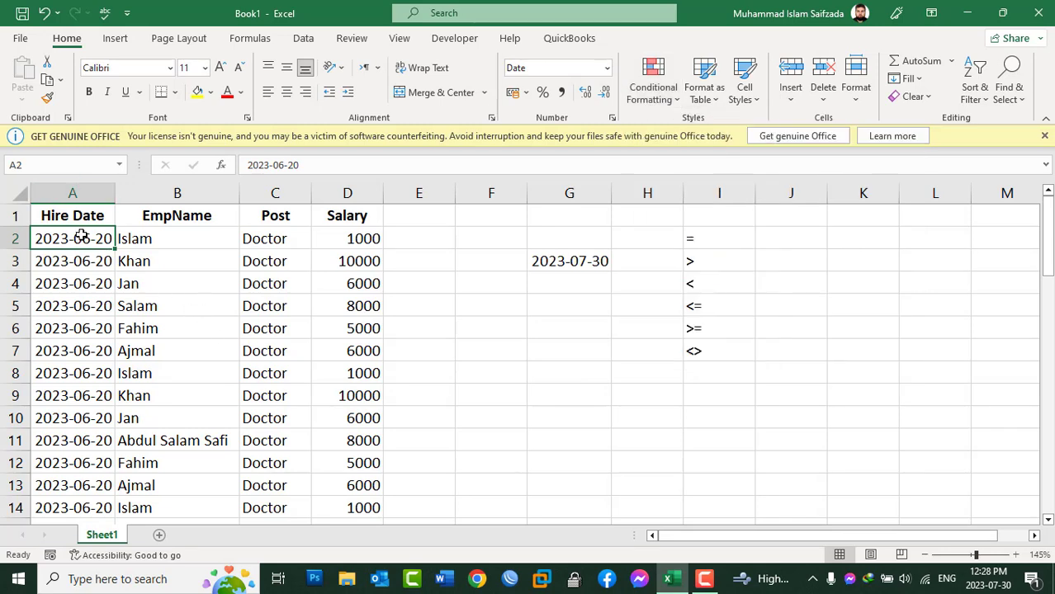
Fill every Hire Date cell from row 2 downward with 2023-07-10.
mouse_move(80, 239)
mouse_down()
mouse_move(69, 555)
mouse_move(74, 509)
mouse_up()
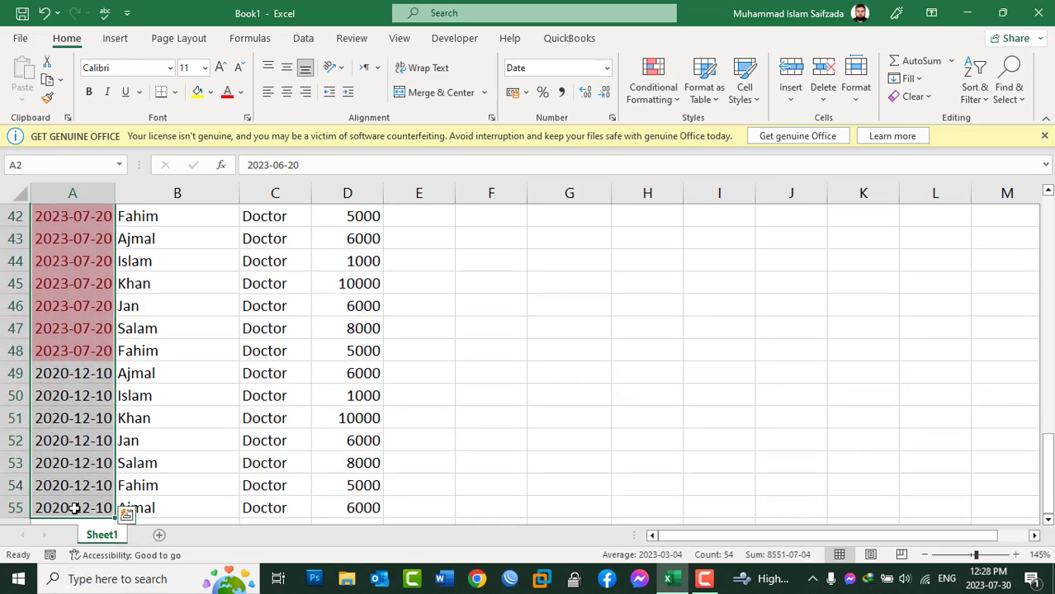
text(2023)
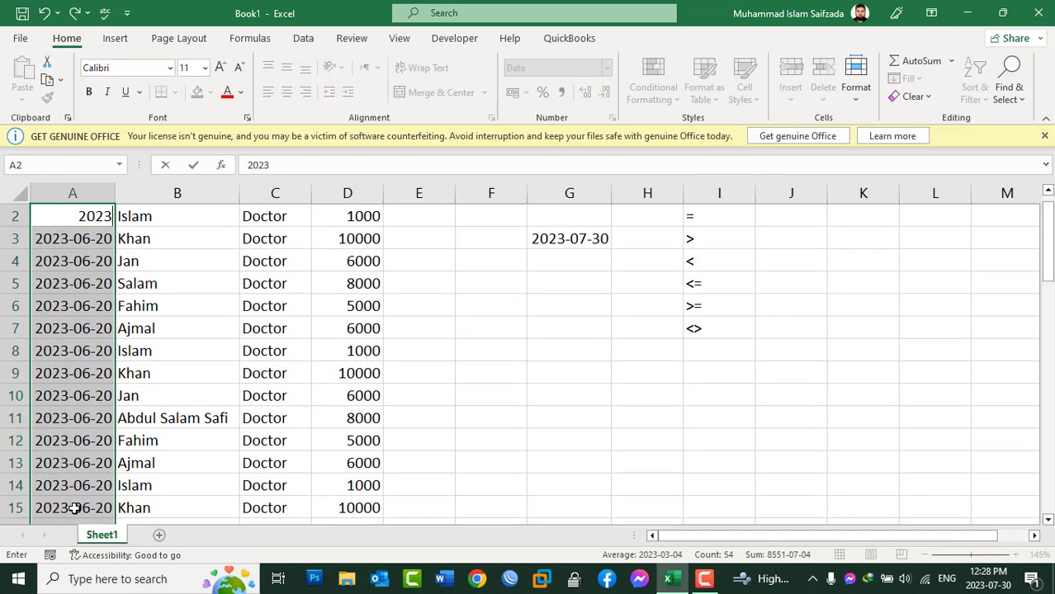
text(-07-)
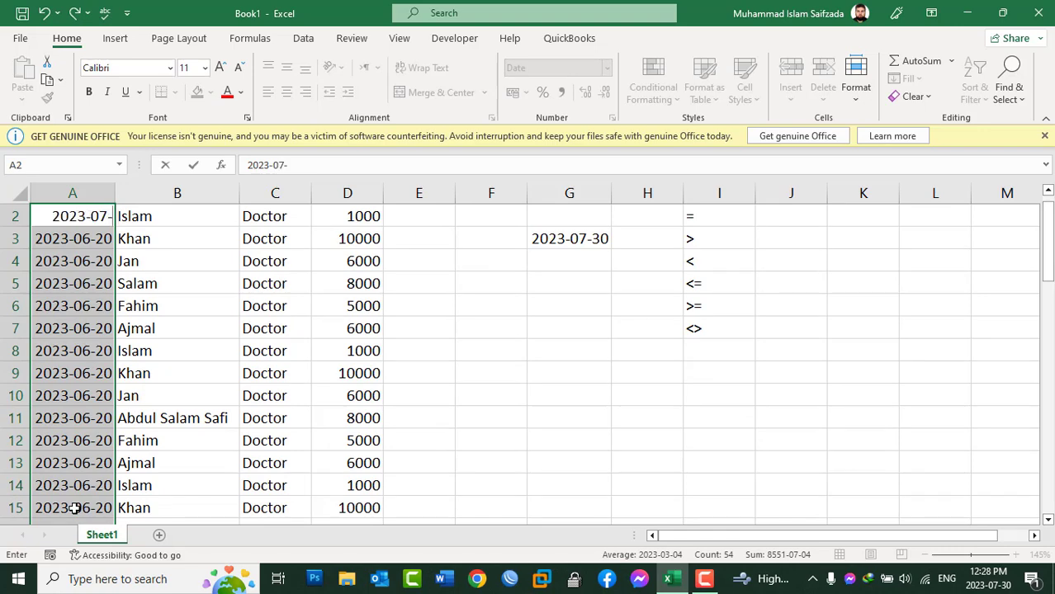
text(10)
key(ctrl+Return)
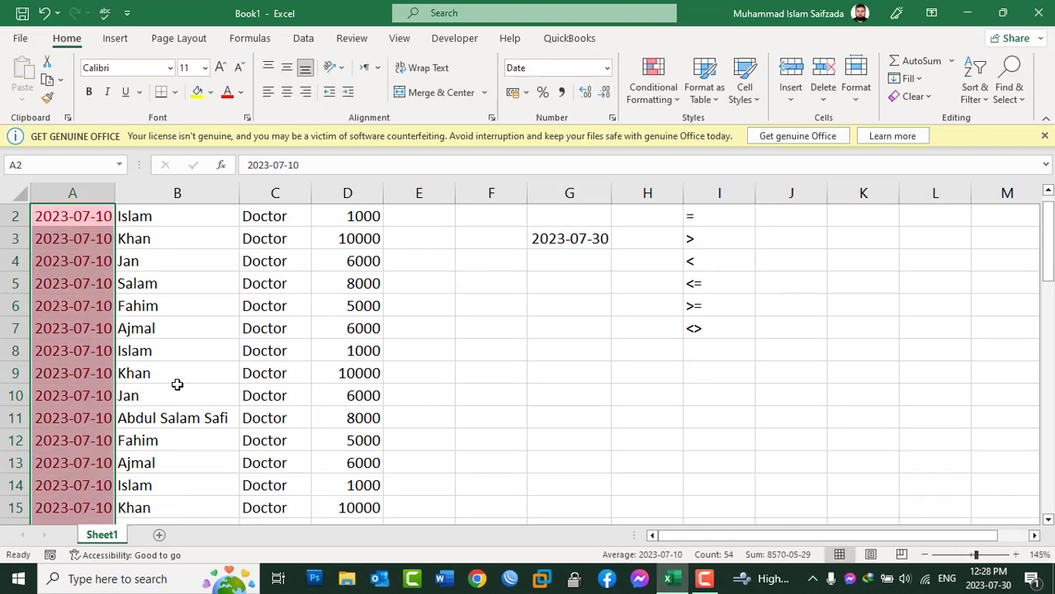
scroll(176, 384, up, 1)
Rename the EmpName header in B1 to Name.
click(175, 218)
double_click(196, 211)
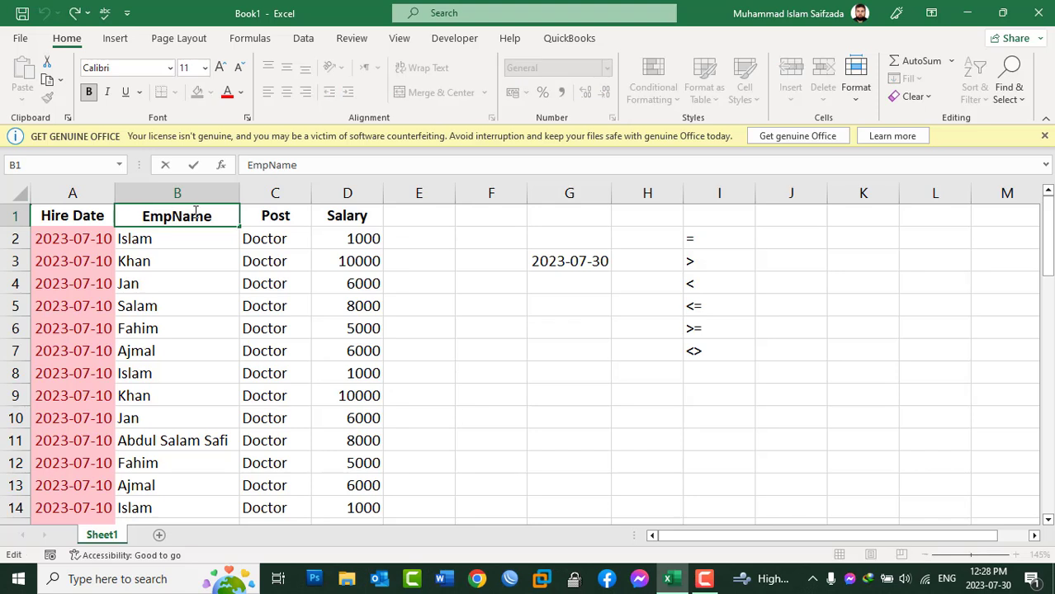
drag(164, 216, 141, 215)
key(BackSpace)
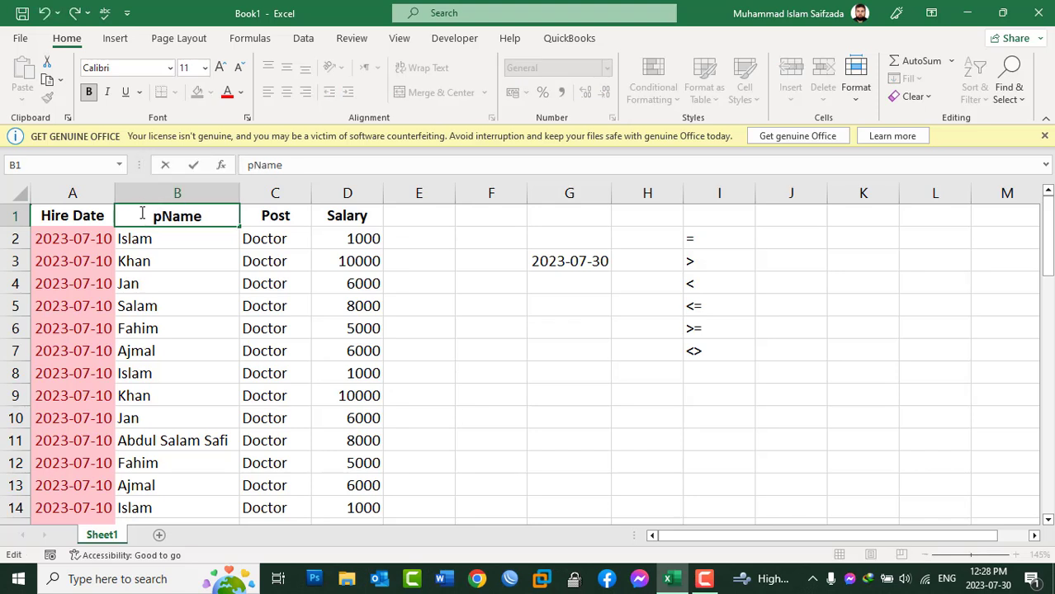
key(Delete)
key(Return)
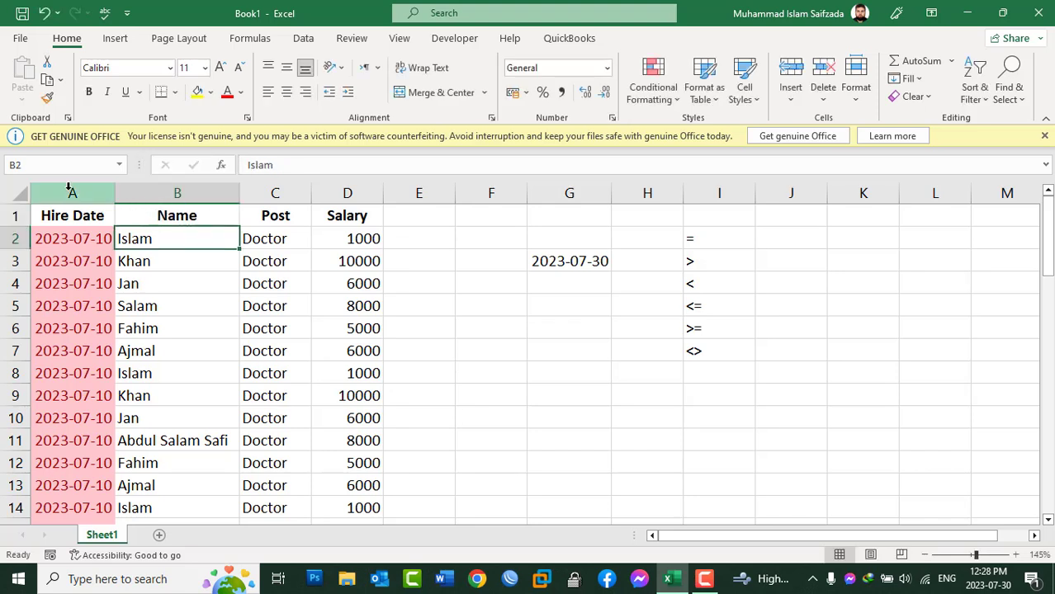
click(72, 192)
click(654, 97)
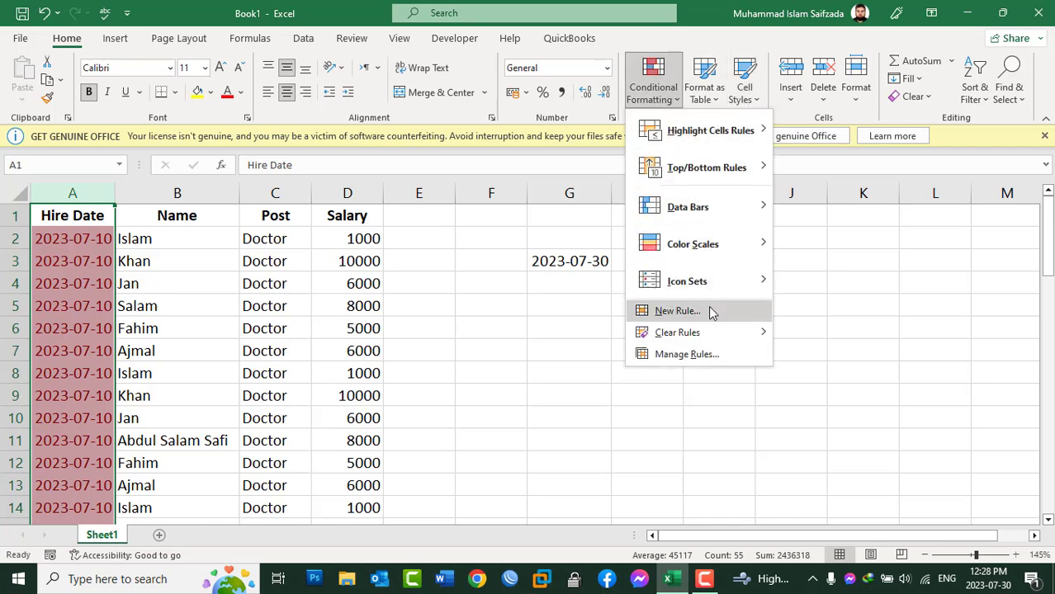
Clear conditional formatting rules from the entire sheet, removing the light red date shading.
mouse_move(718, 332)
click(817, 355)
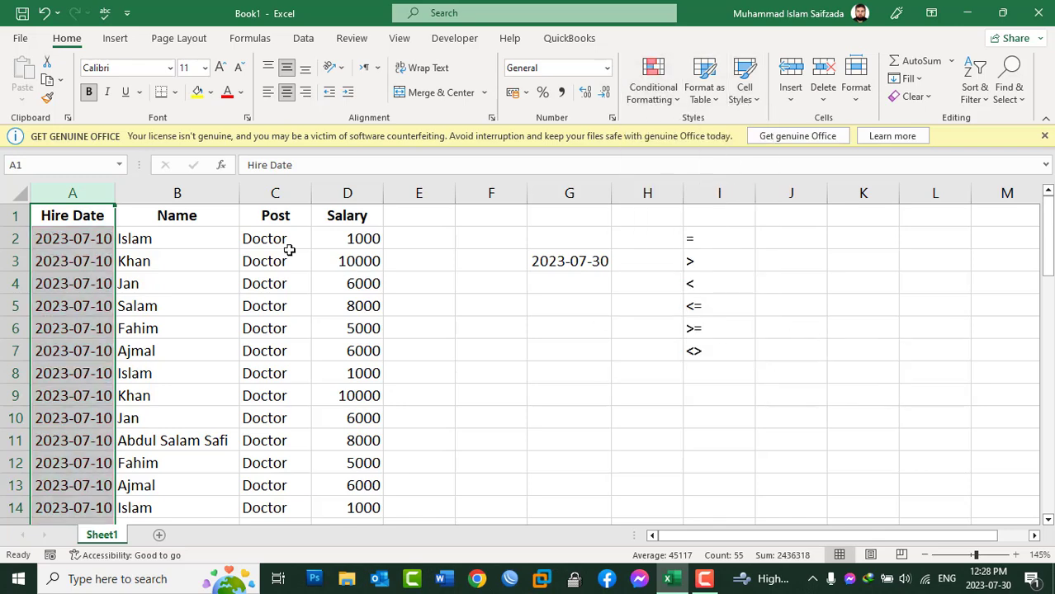
scroll(160, 268, down, 6)
scroll(159, 277, up, 6)
mouse_move(151, 240)
mouse_down()
mouse_move(189, 542)
mouse_move(188, 490)
mouse_up()
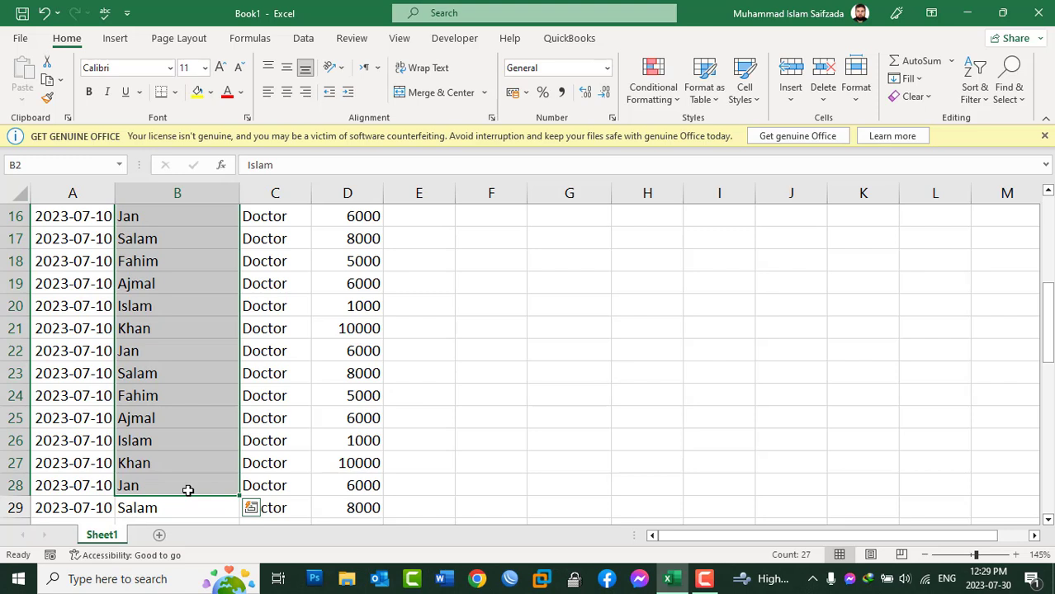
Rename the A1 header to Donation Date and widen column A to fit it.
scroll(186, 437, up, 1)
scroll(183, 384, up, 4)
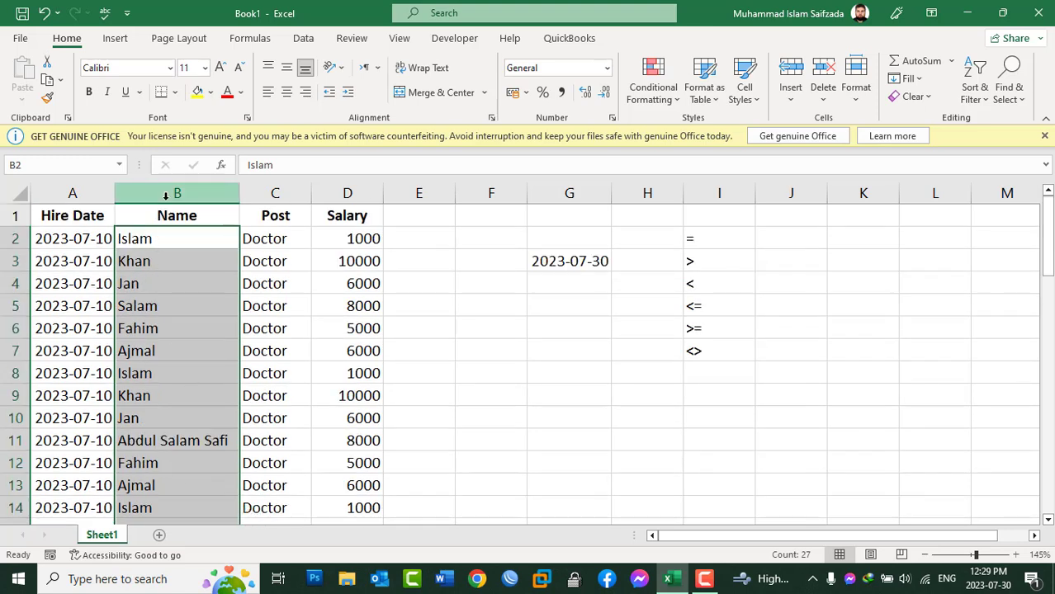
click(100, 217)
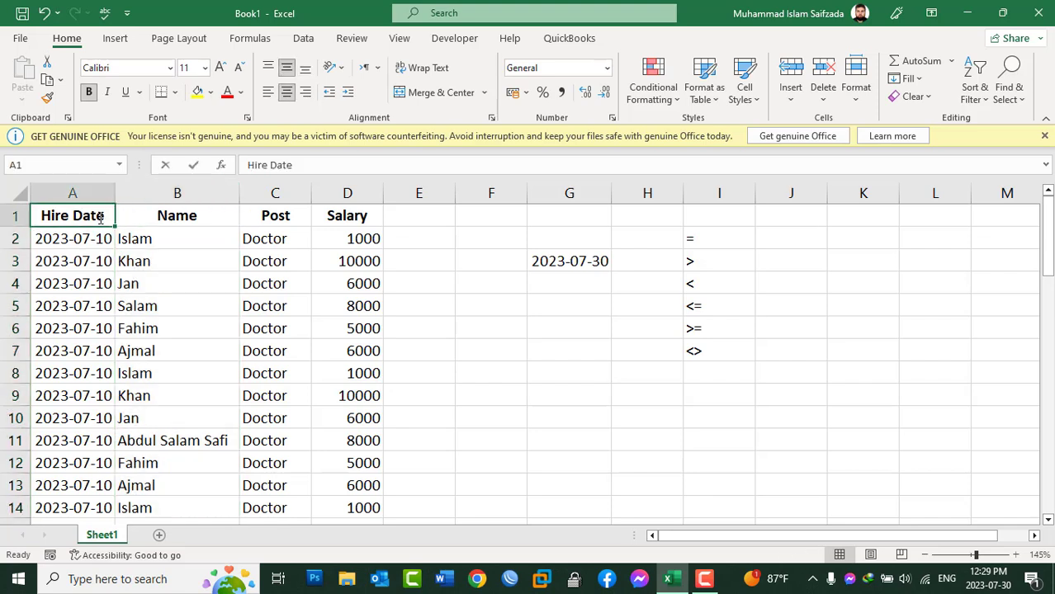
double_click(106, 216)
drag(106, 217, 20, 214)
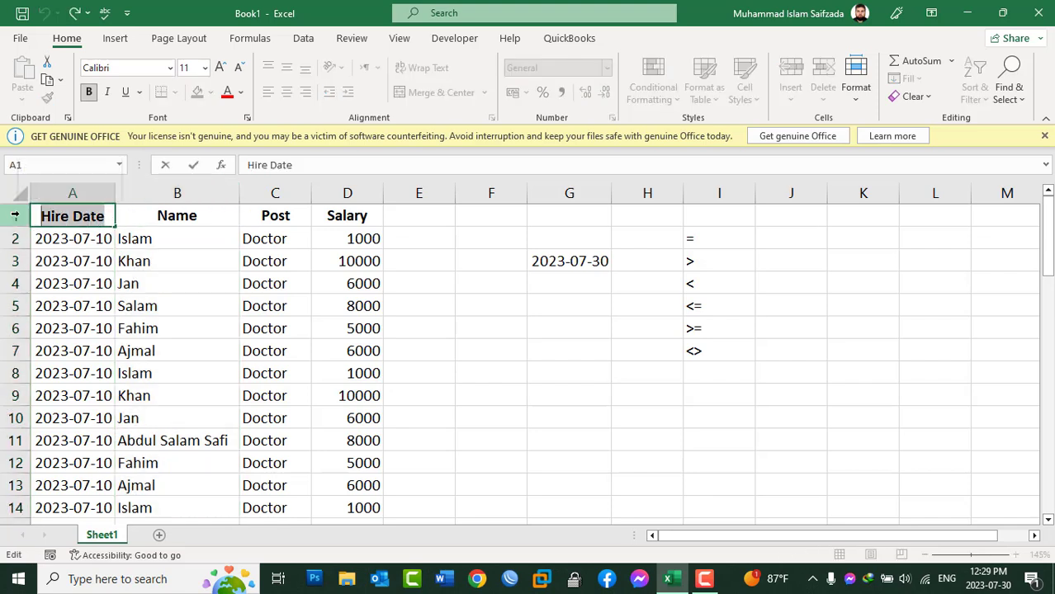
text(Donatio)
text(ate)
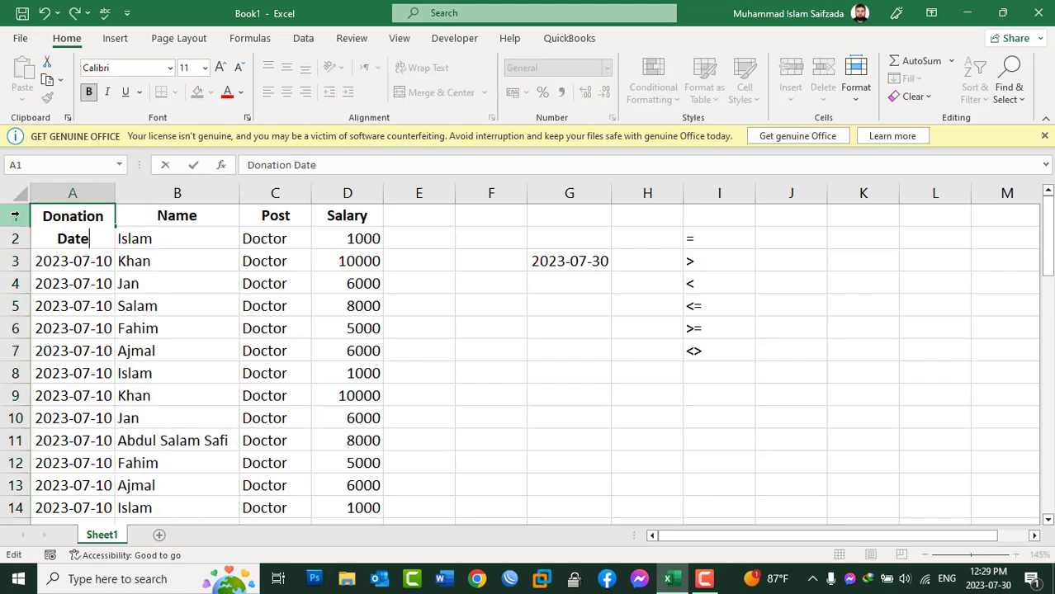
key(Return)
drag(115, 189, 139, 189)
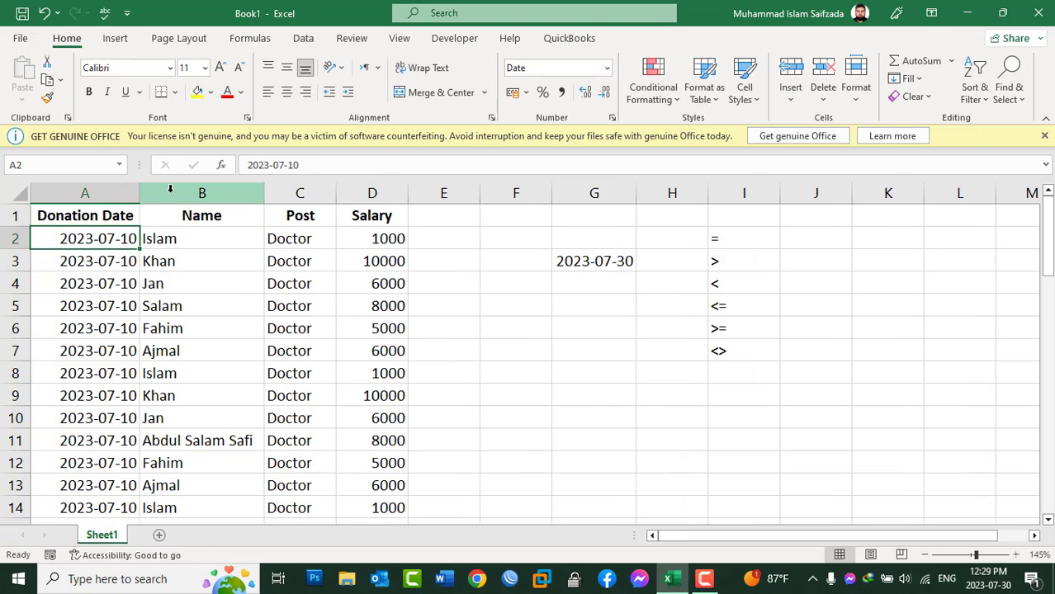
Change the C1 header from Post to Tazkera No.
click(169, 190)
right_click(171, 193)
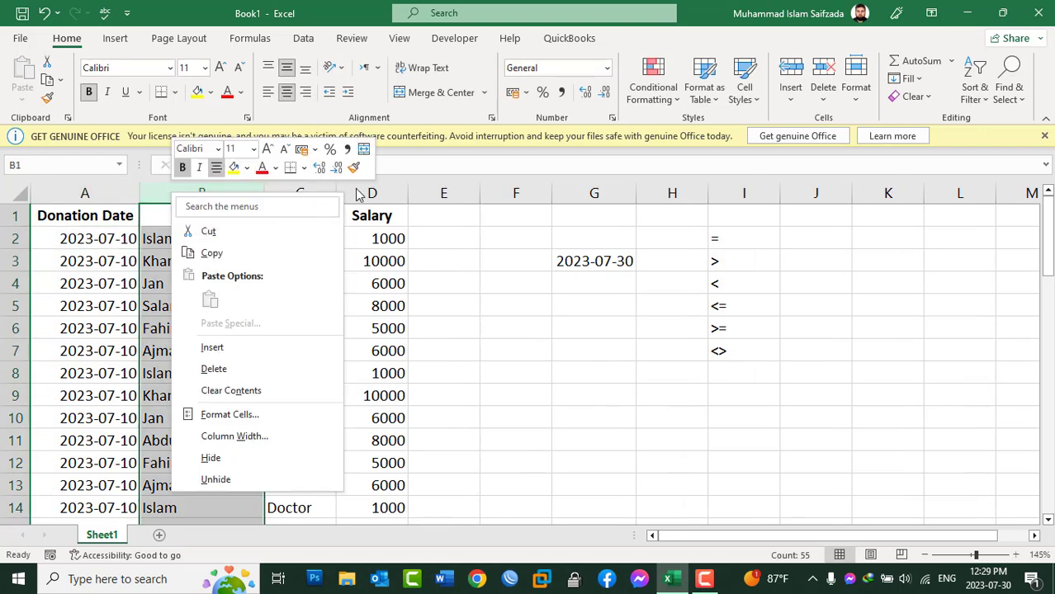
key(Escape)
right_click(310, 195)
key(Escape)
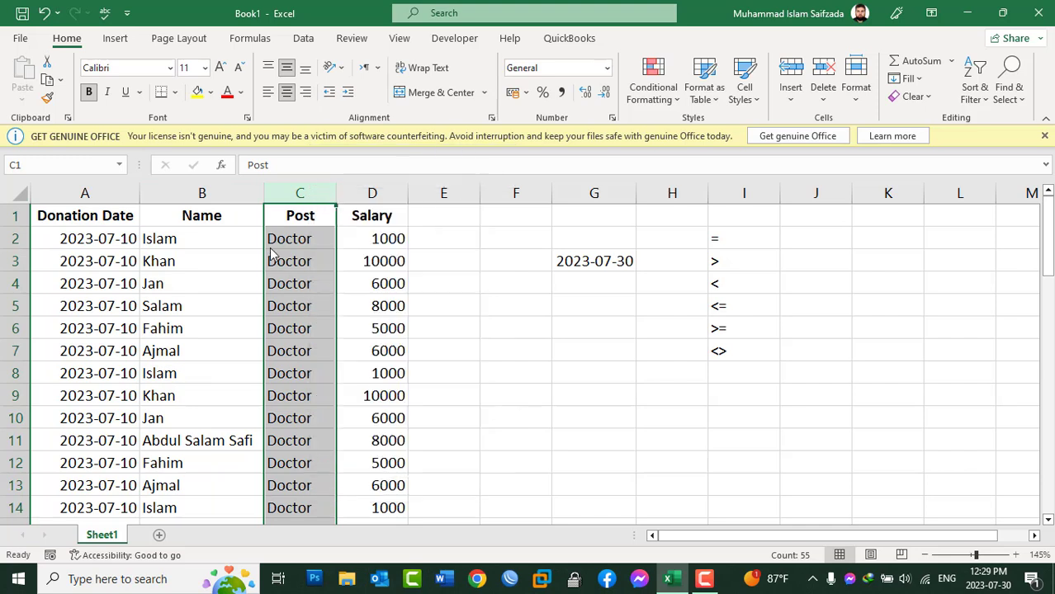
click(307, 216)
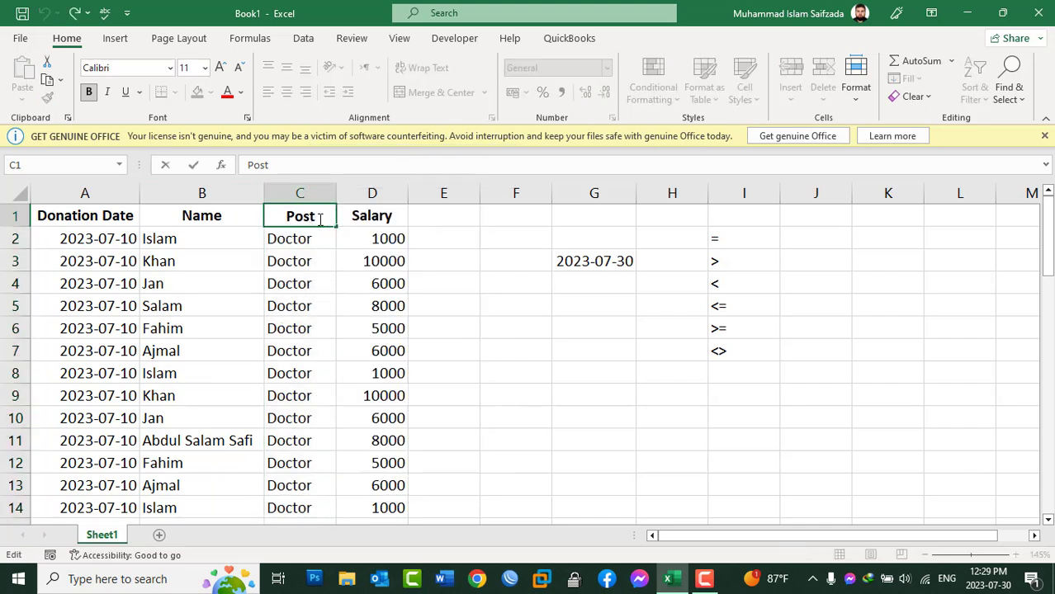
text(Taz)
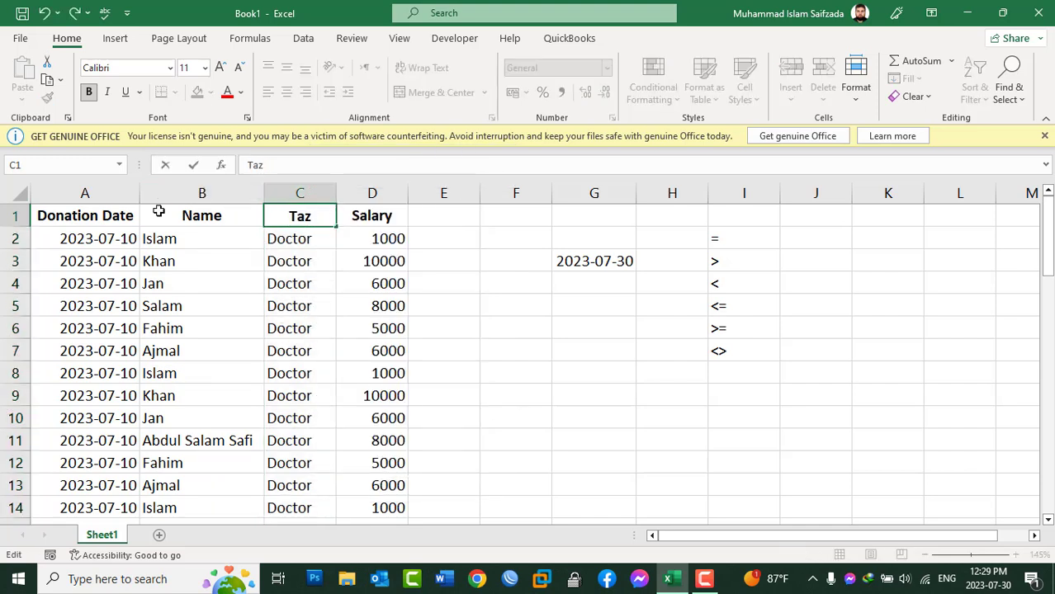
text(kera No)
key(Return)
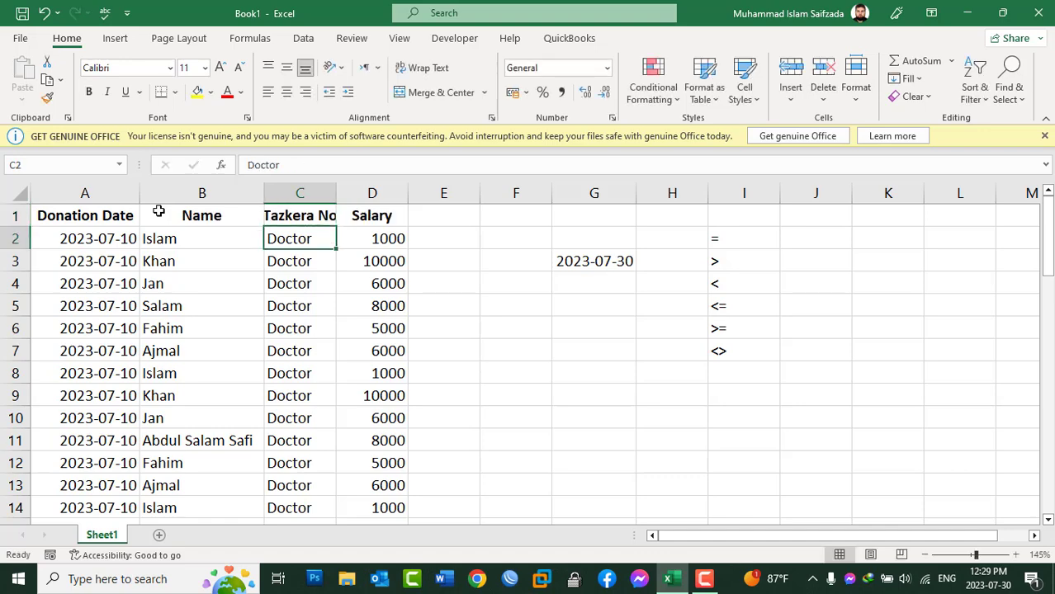
mouse_move(301, 239)
mouse_down()
mouse_move(321, 487)
mouse_move(270, 154)
mouse_up()
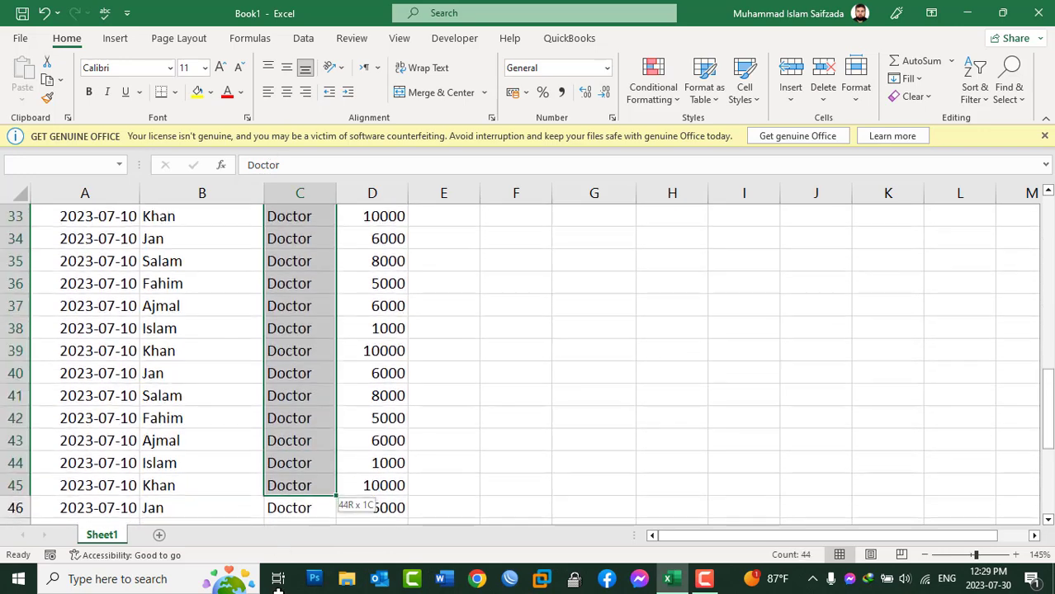
mouse_move(270, 154)
mouse_down()
mouse_move(322, 249)
mouse_move(324, 239)
mouse_up()
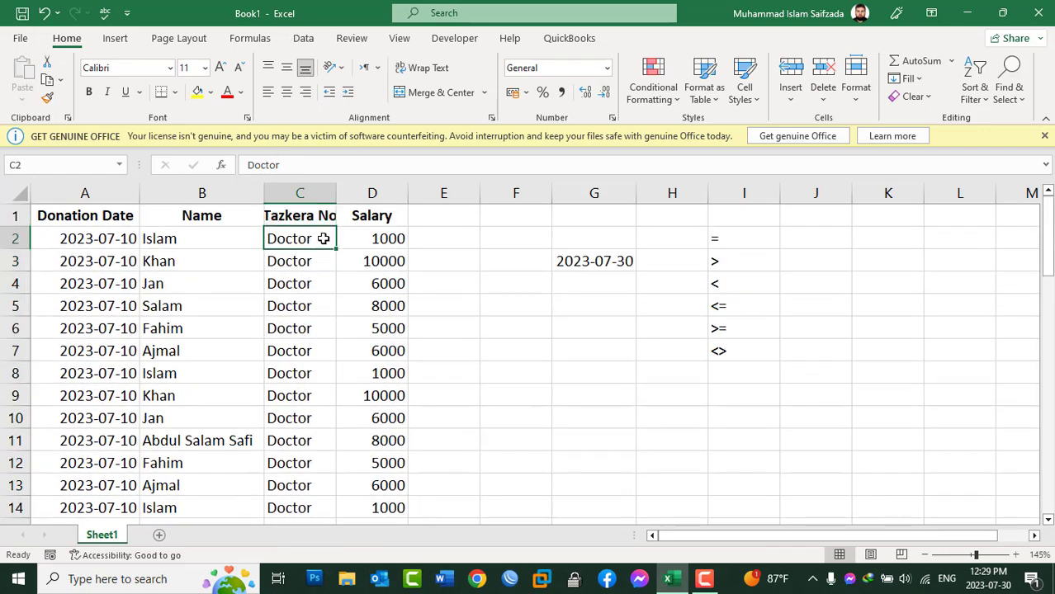
Enter 10000-10-20 in C2, autofit column C, and fill the ID series down to row 55.
text(10000-1)
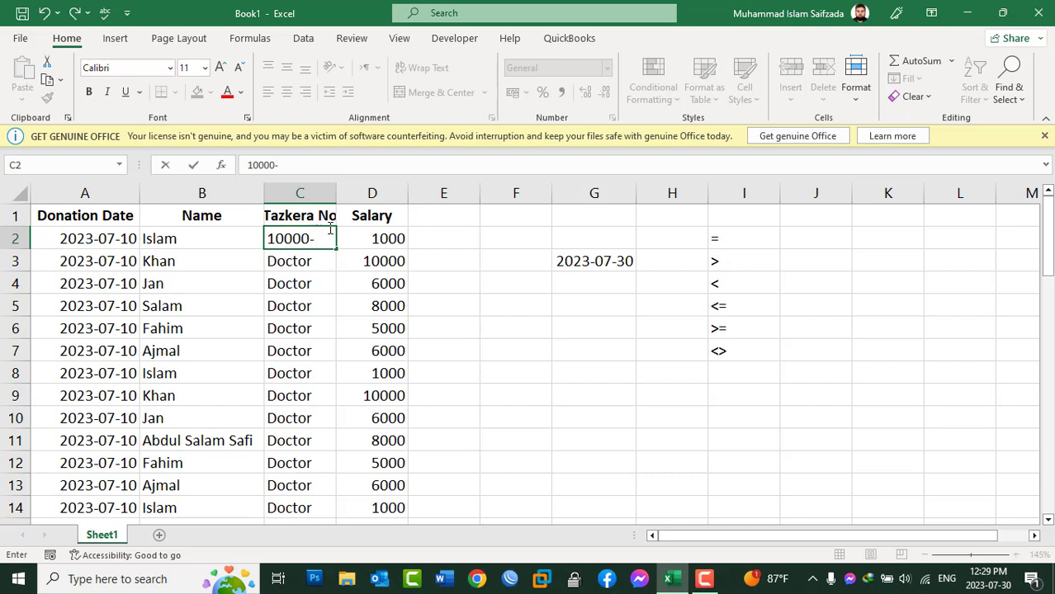
text(0-2)
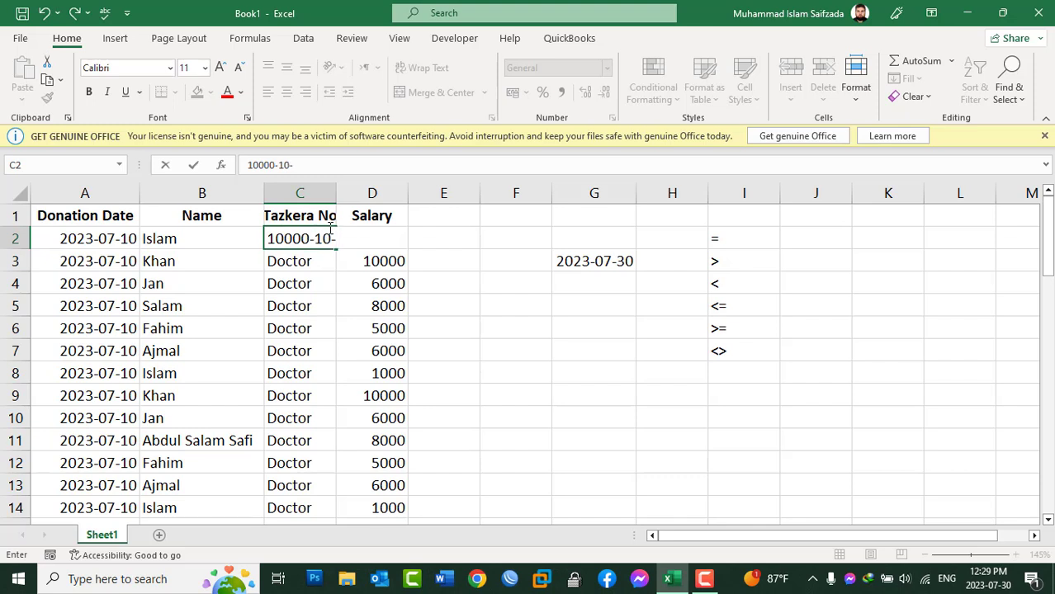
text(0)
key(Return)
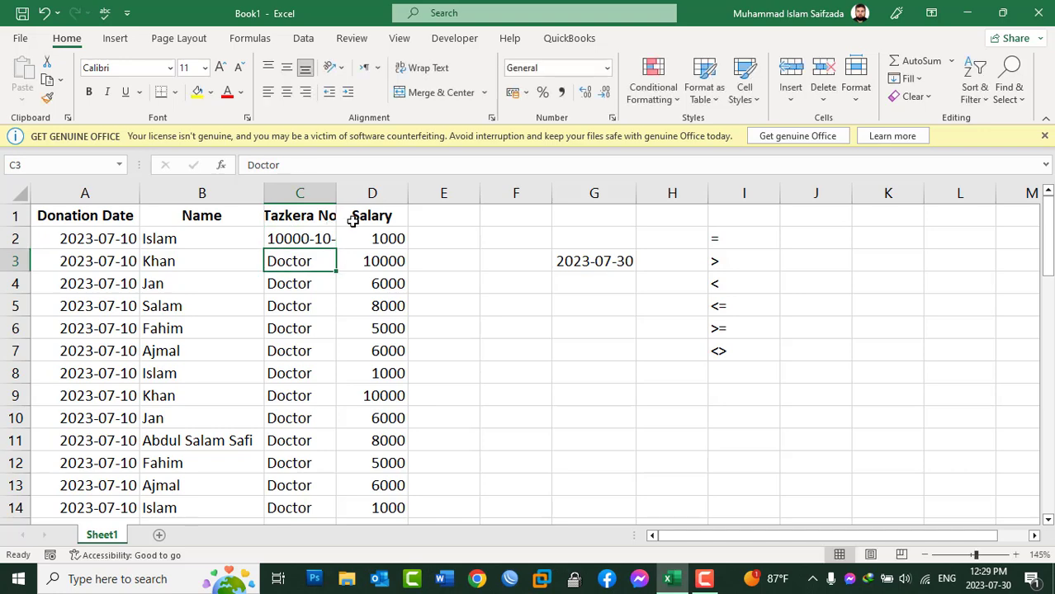
double_click(336, 192)
click(351, 242)
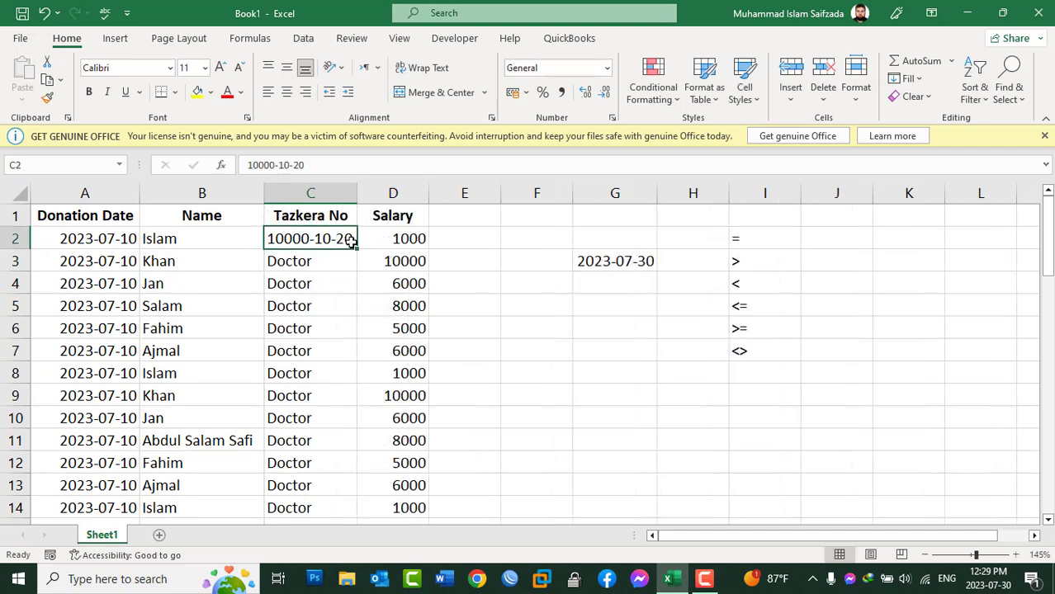
drag(358, 249, 359, 487)
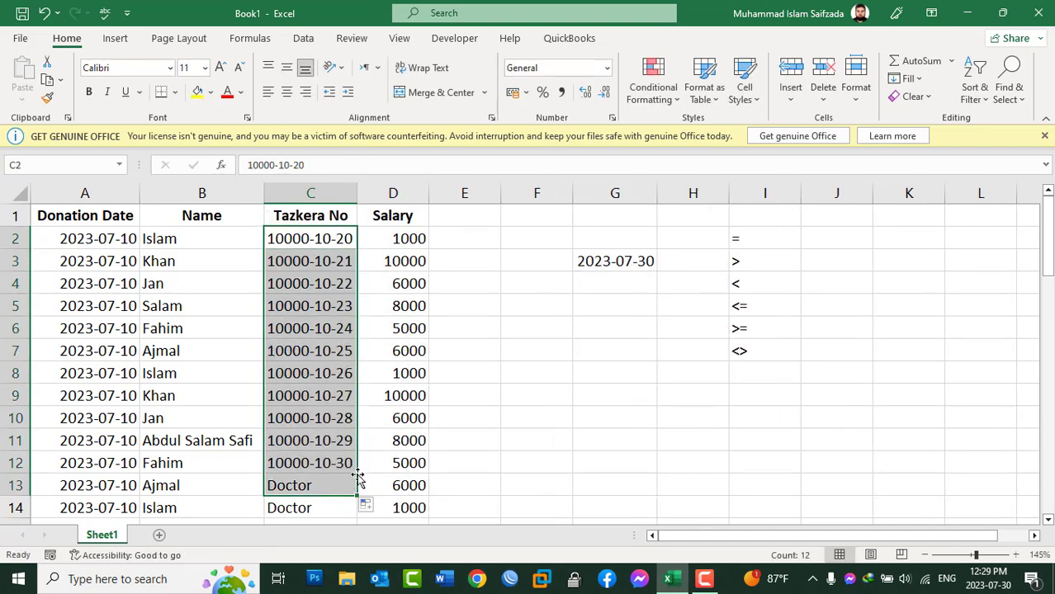
scroll(363, 339, down, 3)
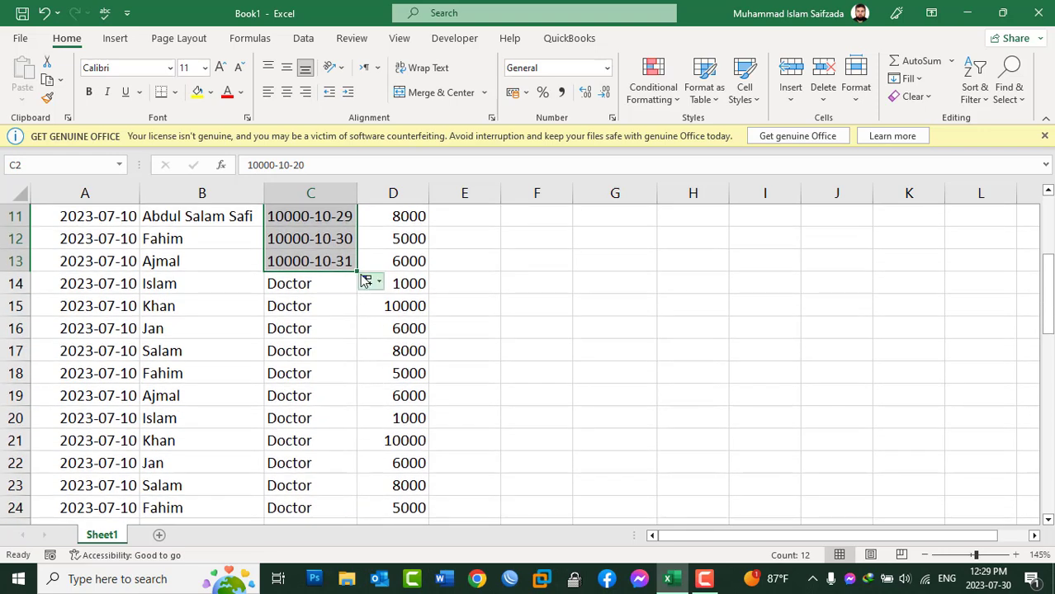
mouse_move(358, 273)
mouse_down()
mouse_move(352, 561)
mouse_move(330, 473)
mouse_up()
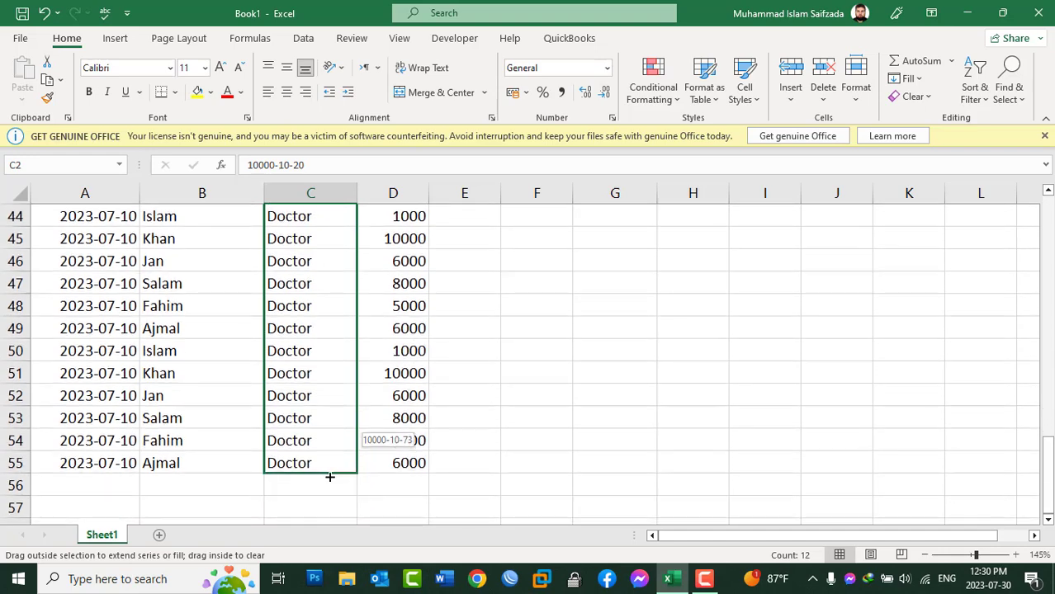
scroll(342, 366, up, 8)
scroll(342, 365, up, 6)
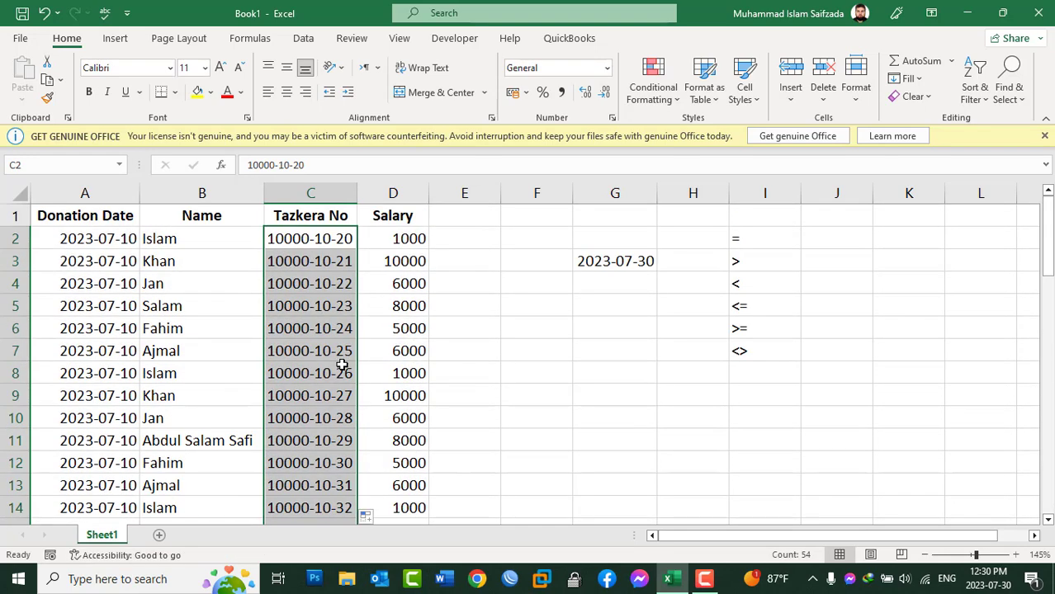
click(175, 240)
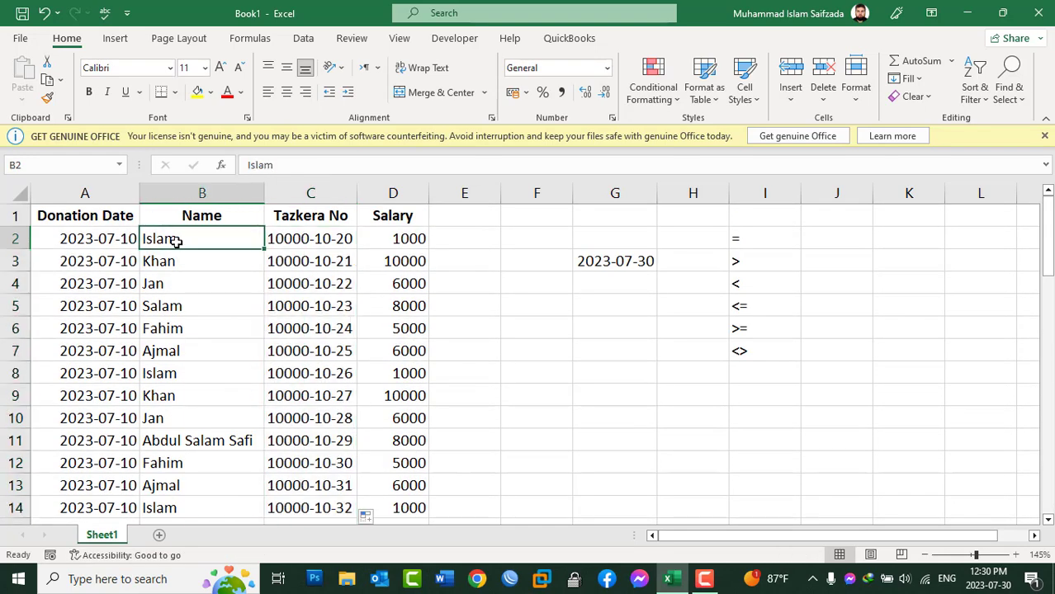
Trim the last digit of C8's ID so it repeats 10000-10-20 from C2.
click(183, 374)
click(345, 374)
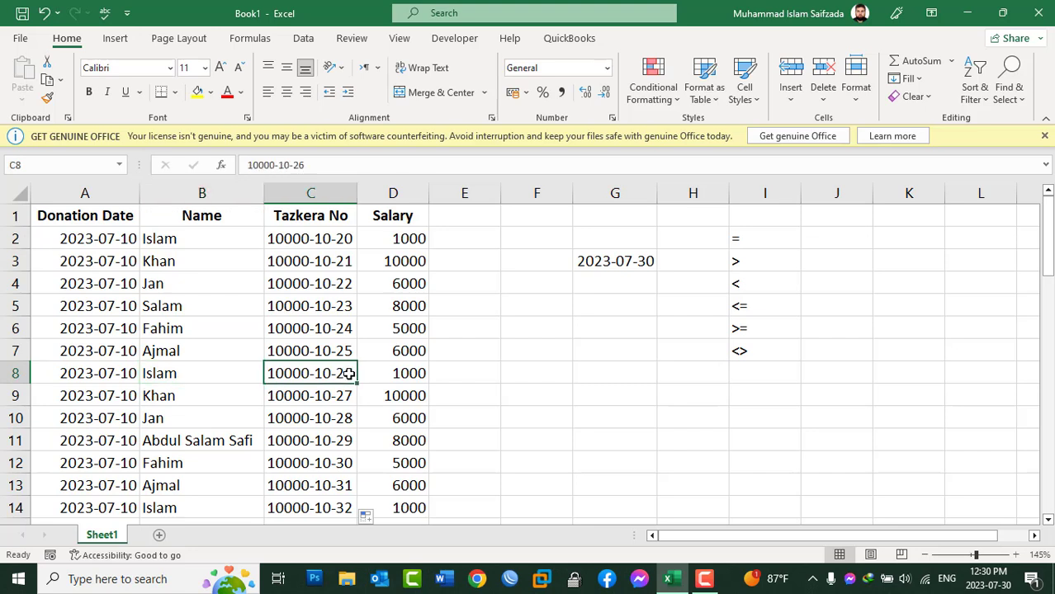
double_click(350, 374)
key(BackSpace)
text(0)
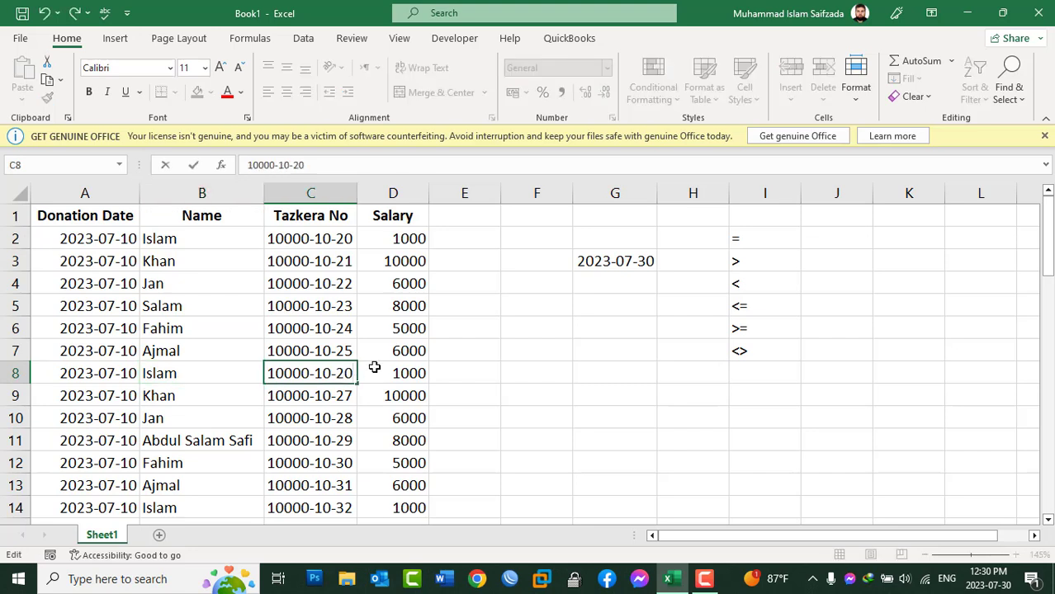
key(Return)
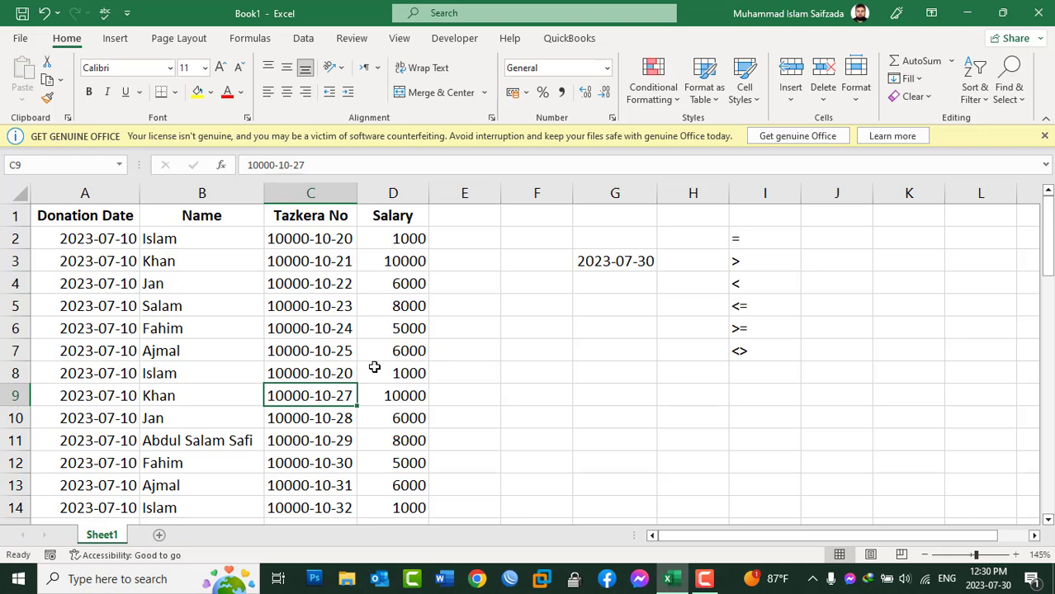
Change C37's Tazkera No from 10000-10-55 to 10000-10-49, then select column C.
scroll(374, 368, down, 5)
scroll(374, 367, down, 3)
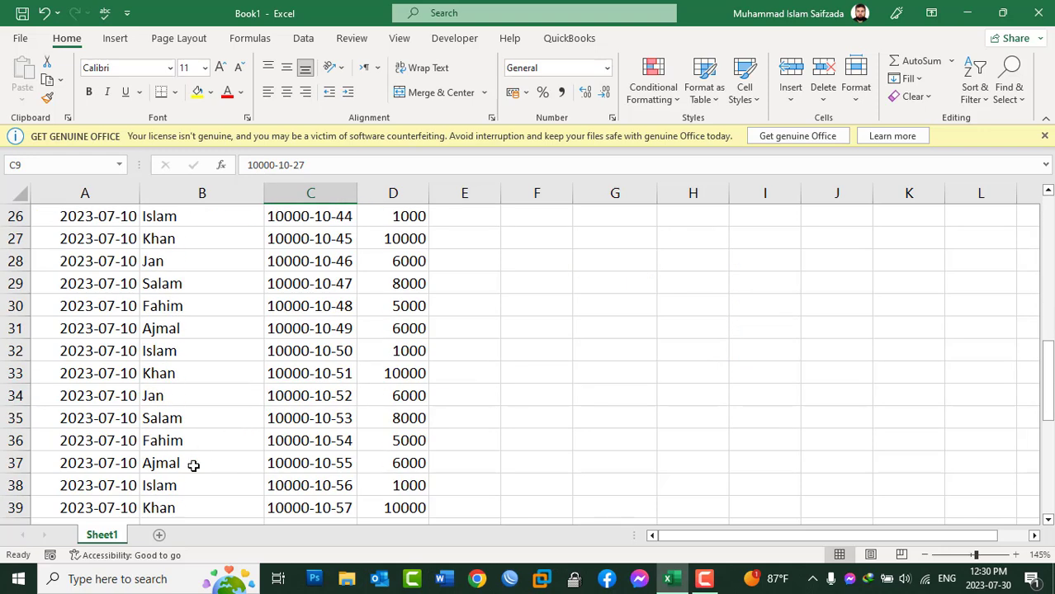
click(343, 462)
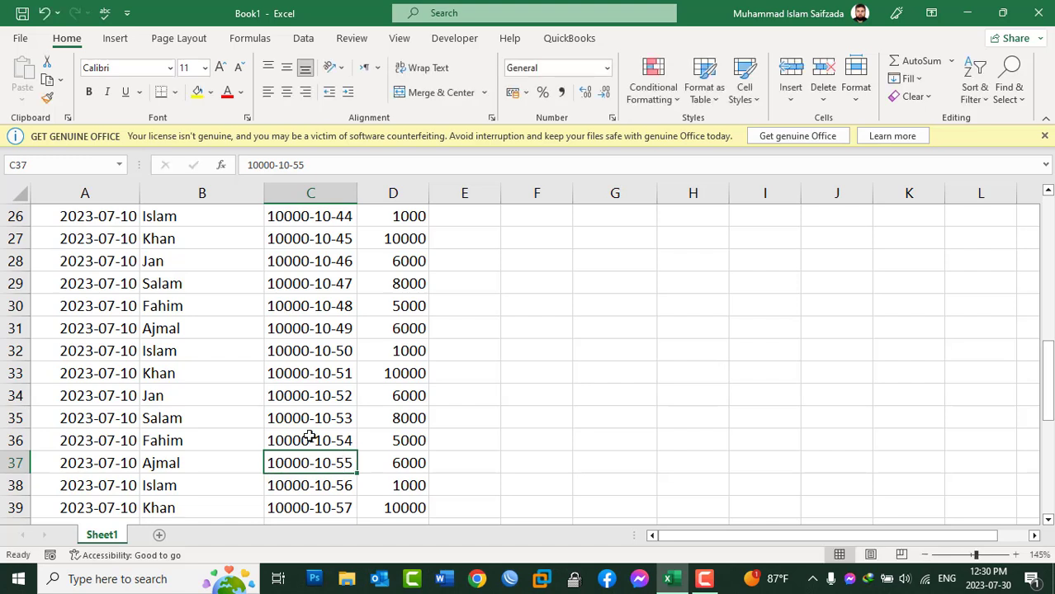
double_click(346, 463)
drag(335, 462, 382, 470)
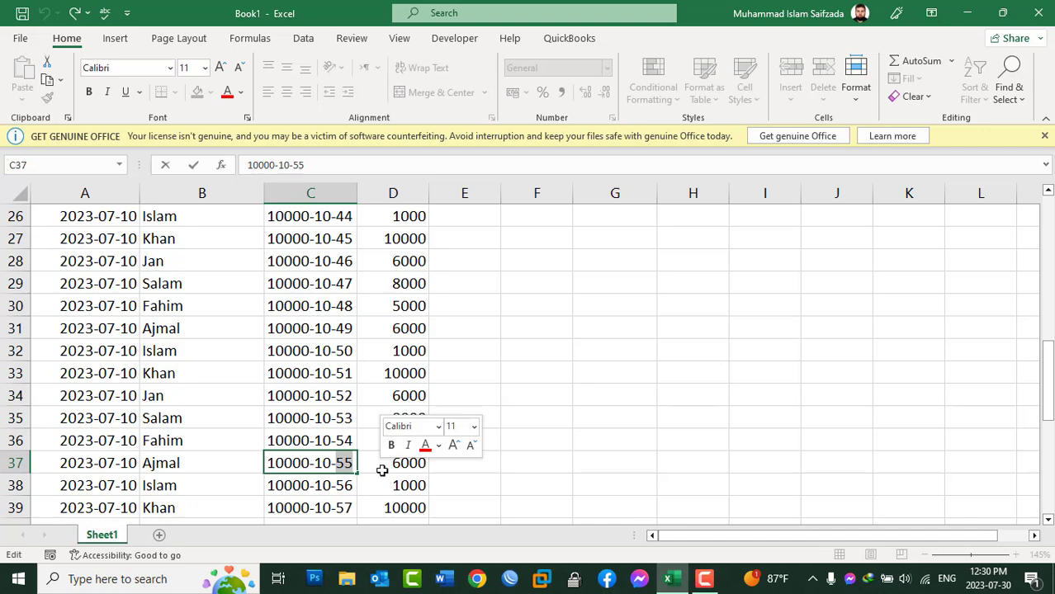
text(49)
key(Return)
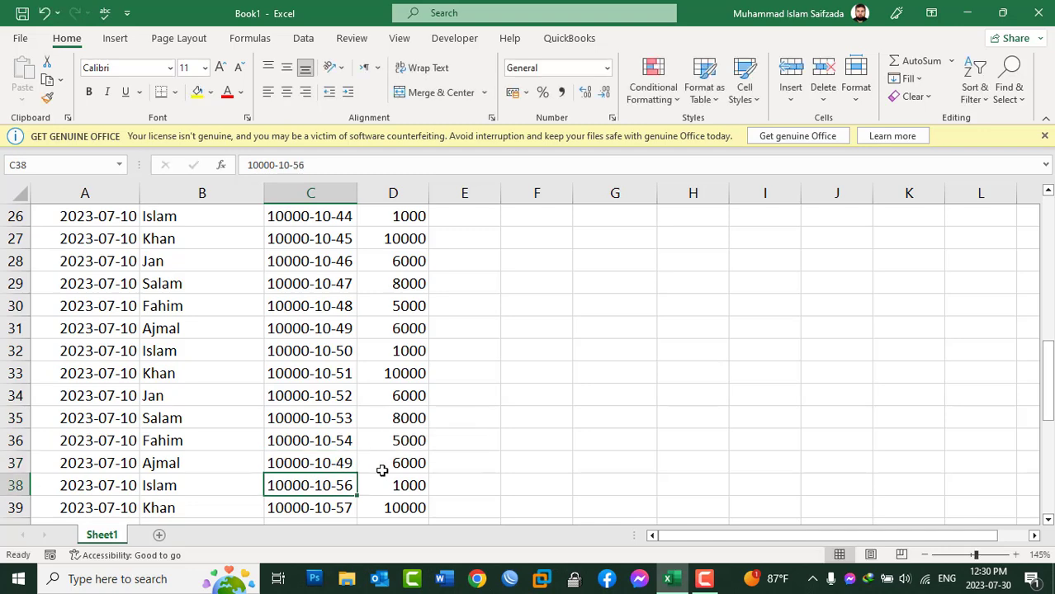
scroll(351, 363, up, 8)
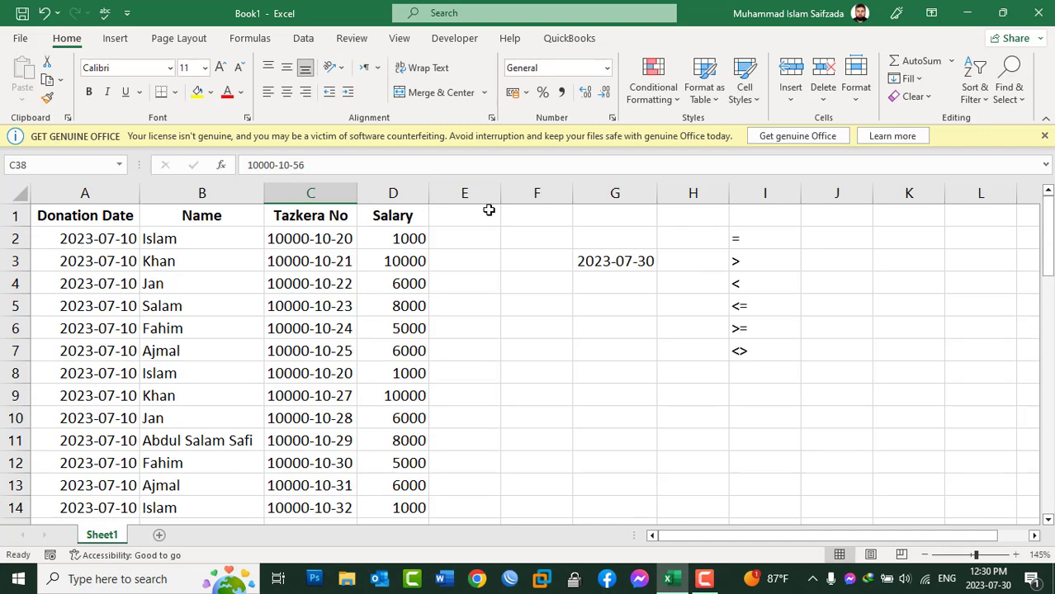
click(308, 192)
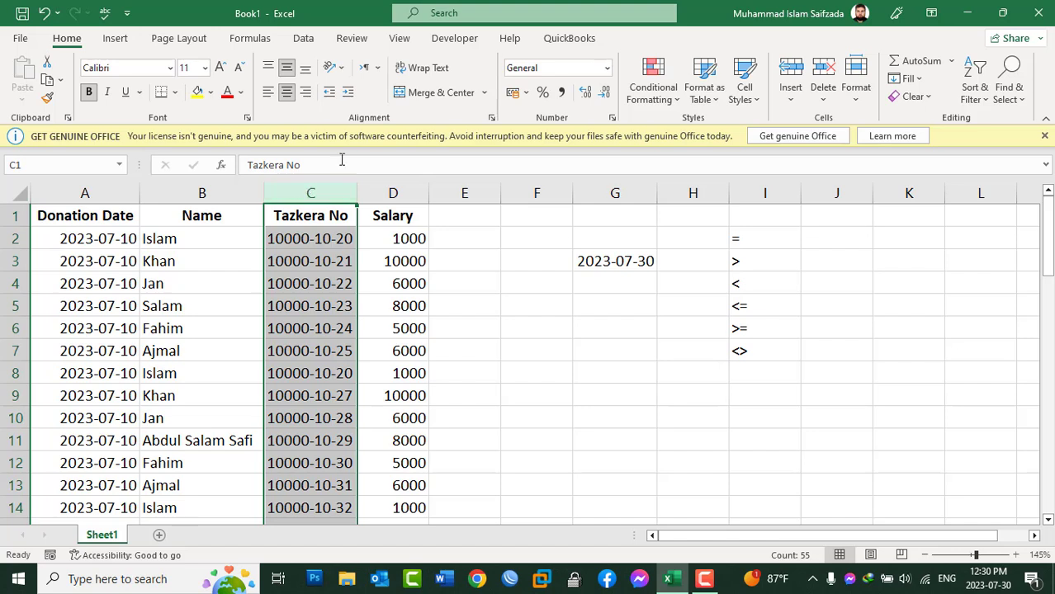
Add a Duplicate Values rule to column C using Light Red Fill, then check row 8.
click(667, 101)
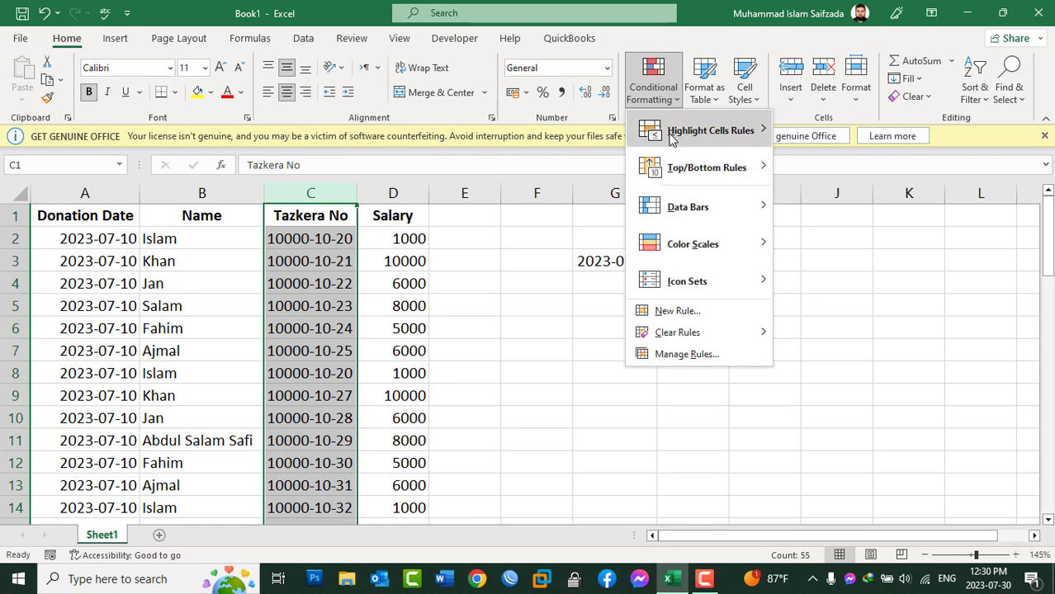
mouse_move(710, 131)
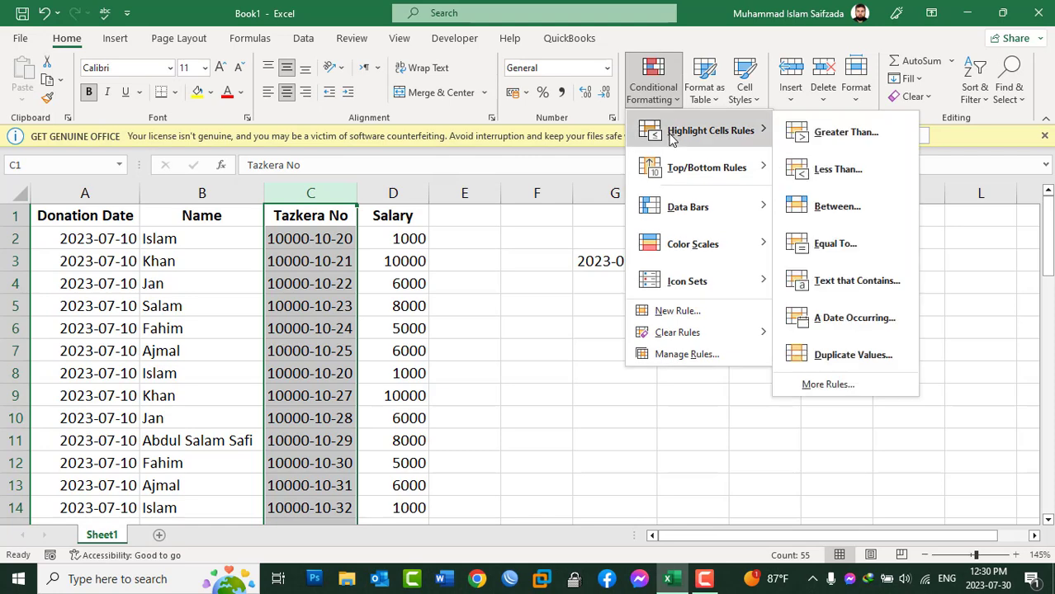
click(825, 357)
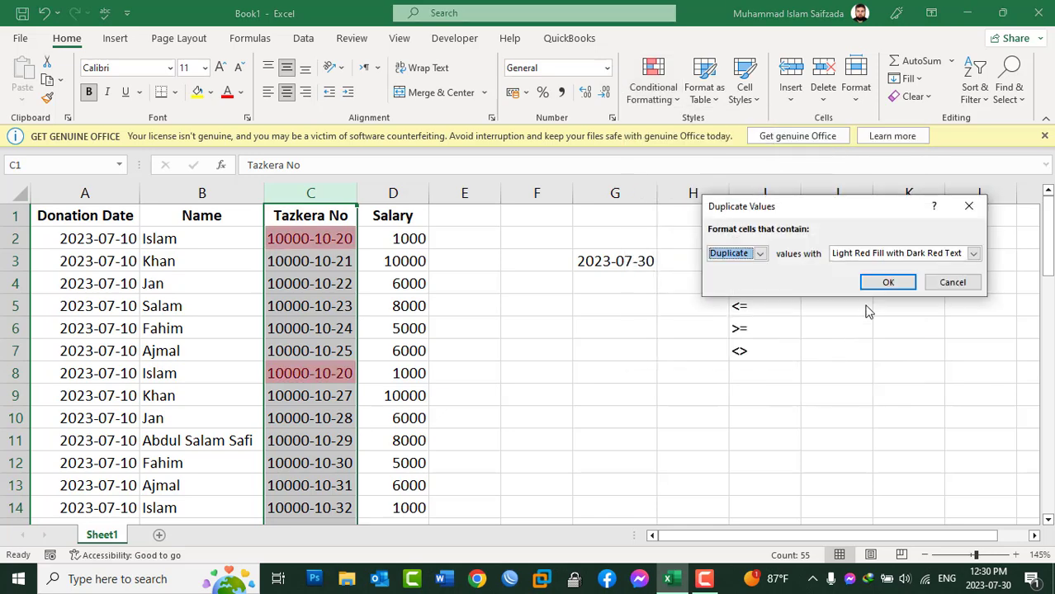
click(760, 254)
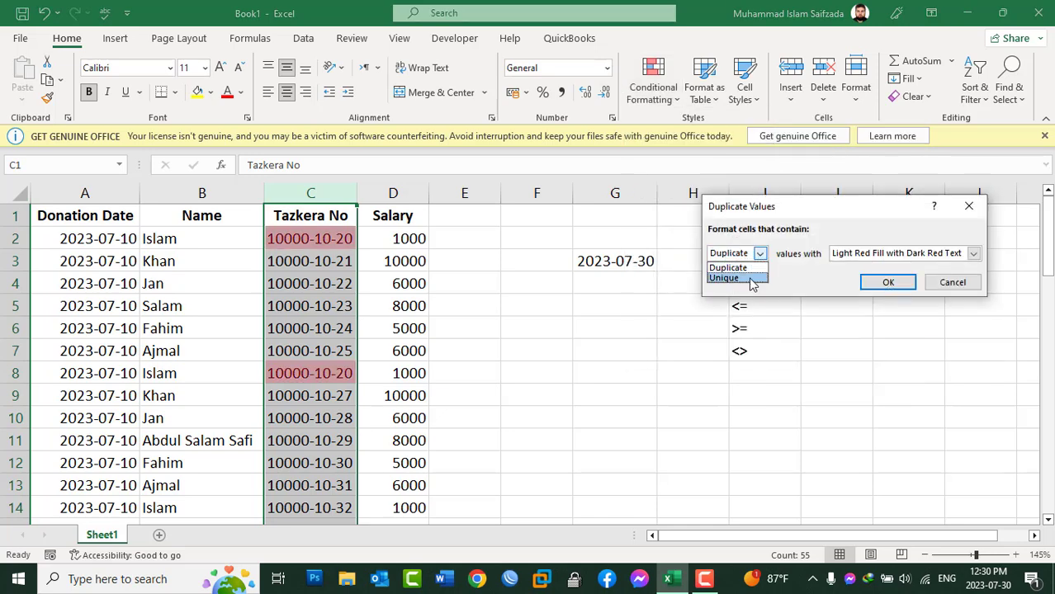
click(814, 254)
click(973, 254)
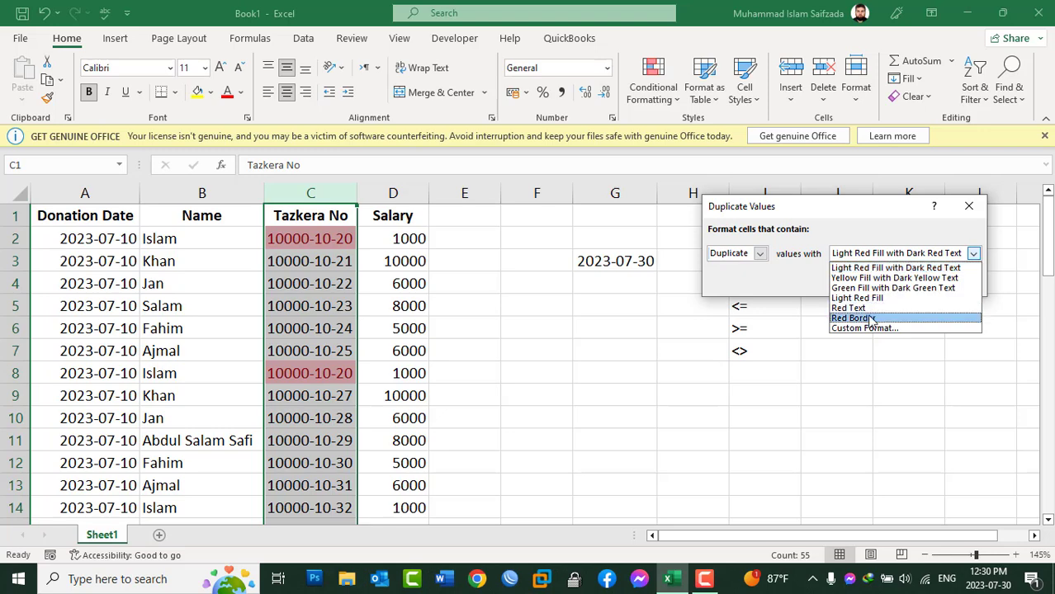
click(872, 319)
click(866, 254)
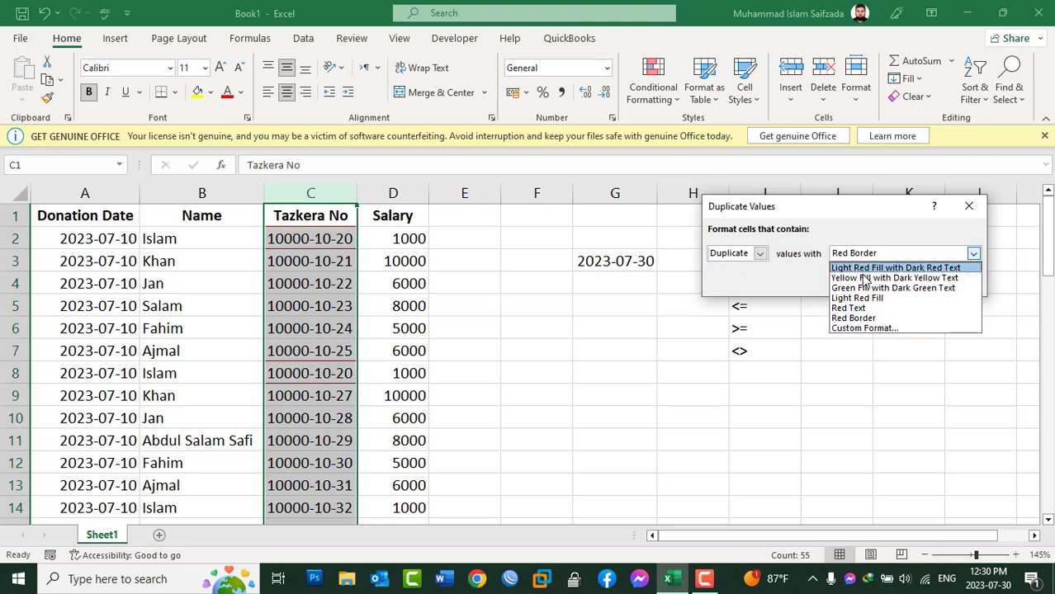
click(861, 310)
click(861, 255)
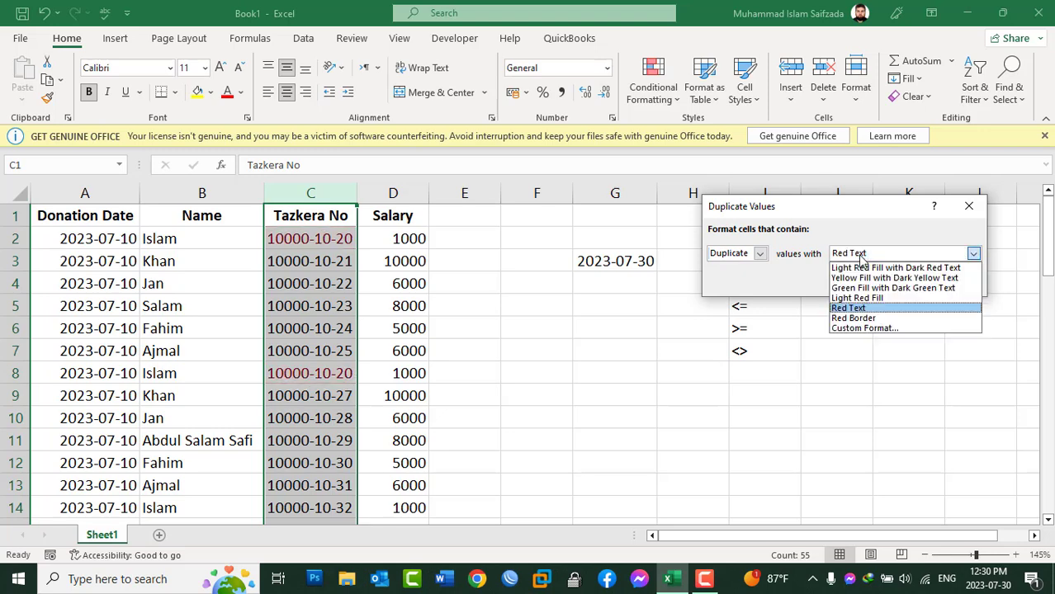
click(858, 295)
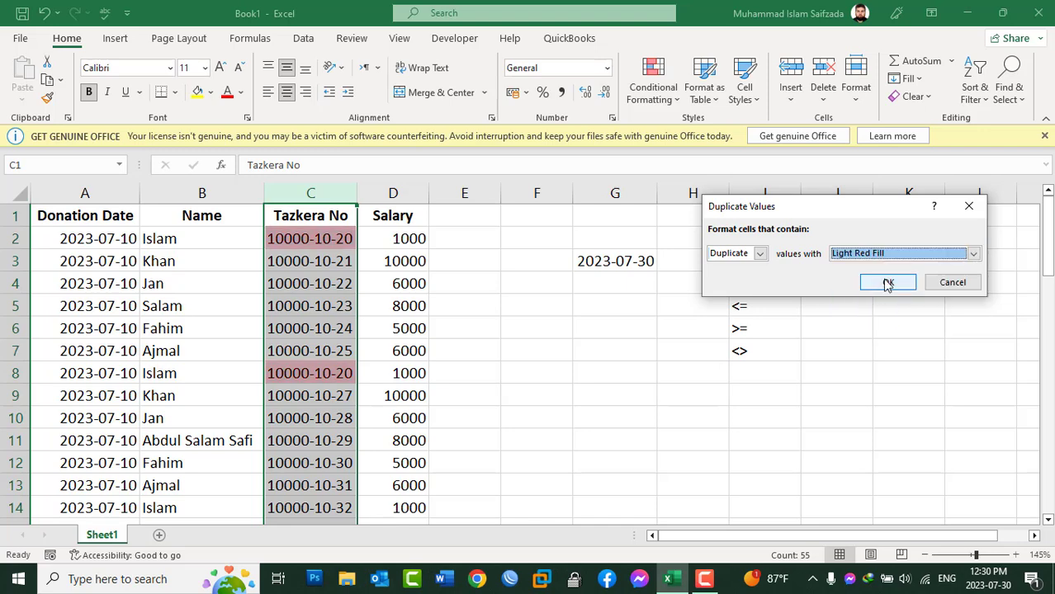
click(883, 282)
click(339, 241)
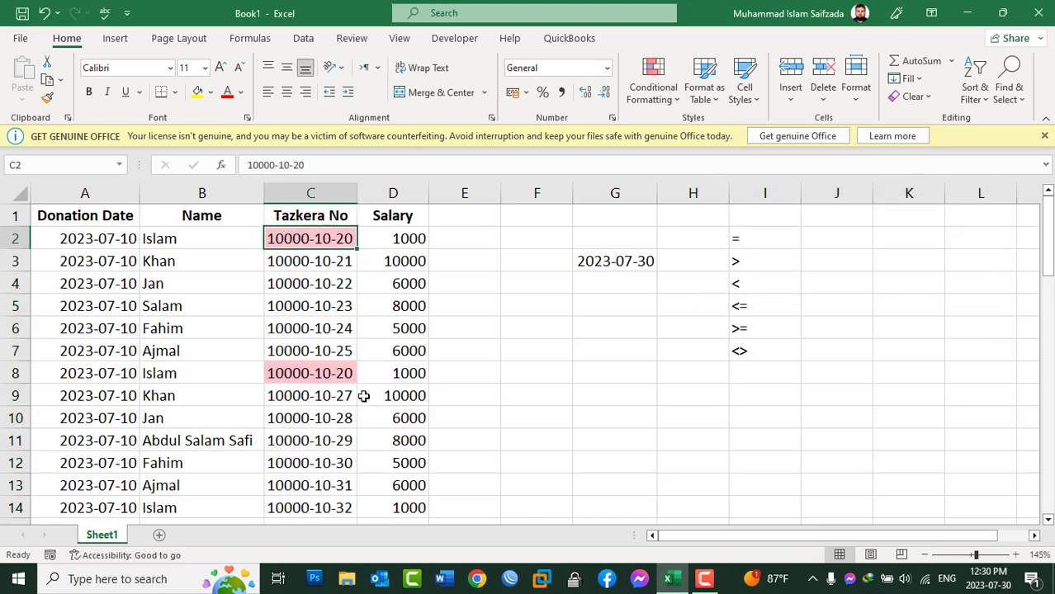
click(345, 374)
Inspect the highlighted duplicate IDs in rows 31 and 37.
scroll(345, 373, down, 5)
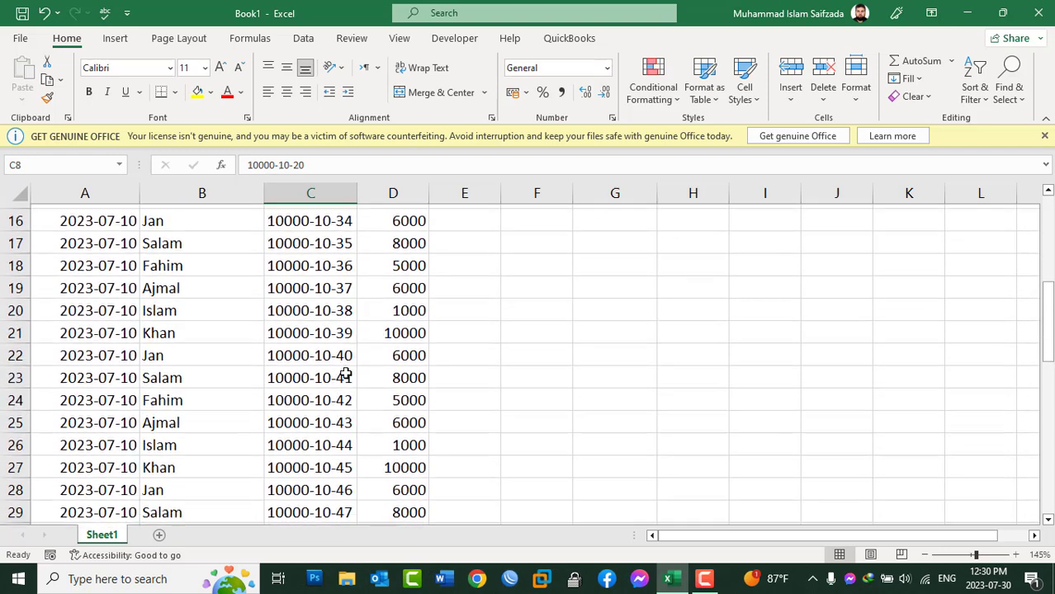
scroll(345, 374, down, 5)
scroll(346, 373, up, 3)
click(334, 438)
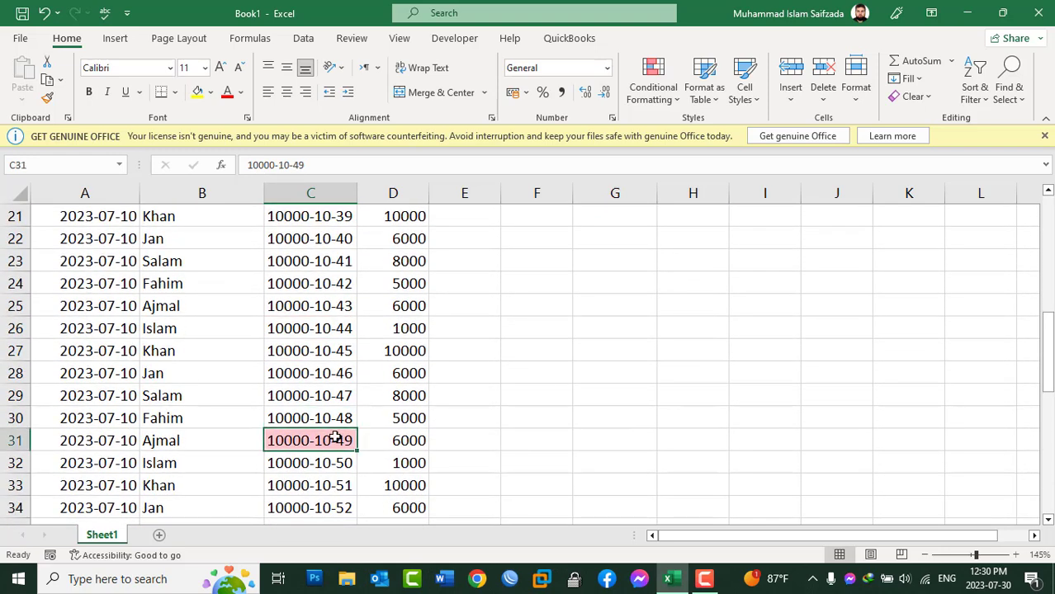
scroll(335, 438, down, 3)
click(307, 353)
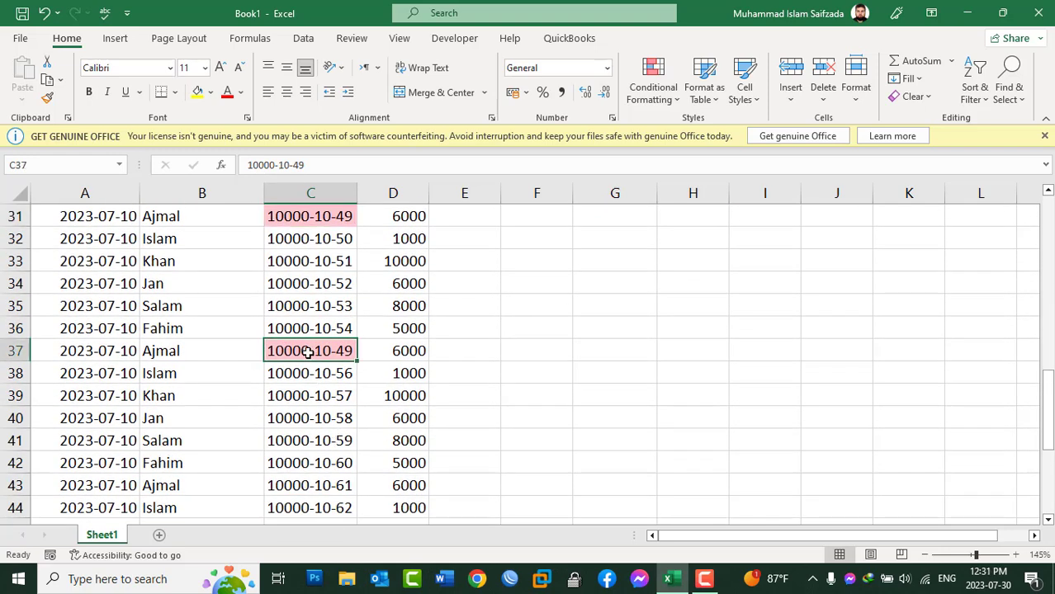
scroll(307, 353, down, 1)
scroll(307, 353, down, 5)
scroll(307, 353, up, 6)
scroll(307, 352, up, 8)
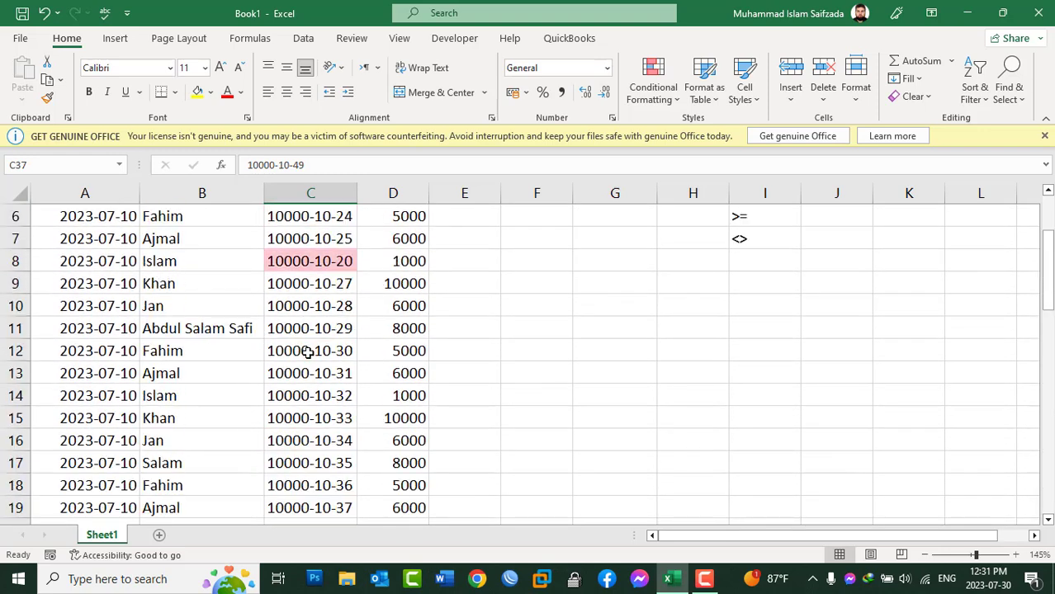
scroll(307, 353, up, 2)
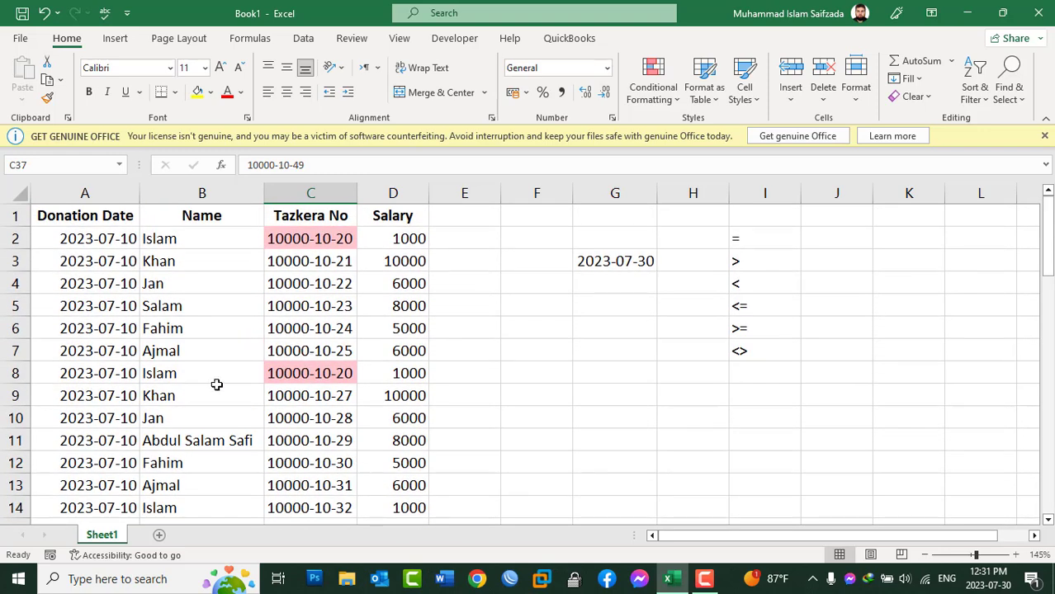
Delete row 8 and row 30, the duplicate Islam and Ajmal entries.
click(13, 373)
right_click(14, 373)
click(49, 245)
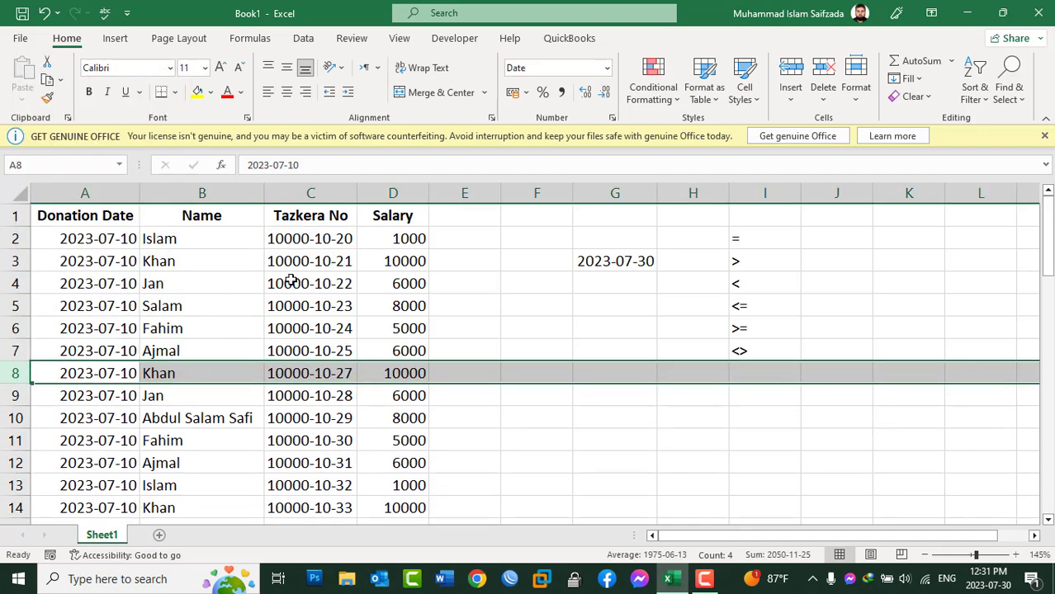
scroll(290, 281, down, 5)
scroll(291, 280, down, 3)
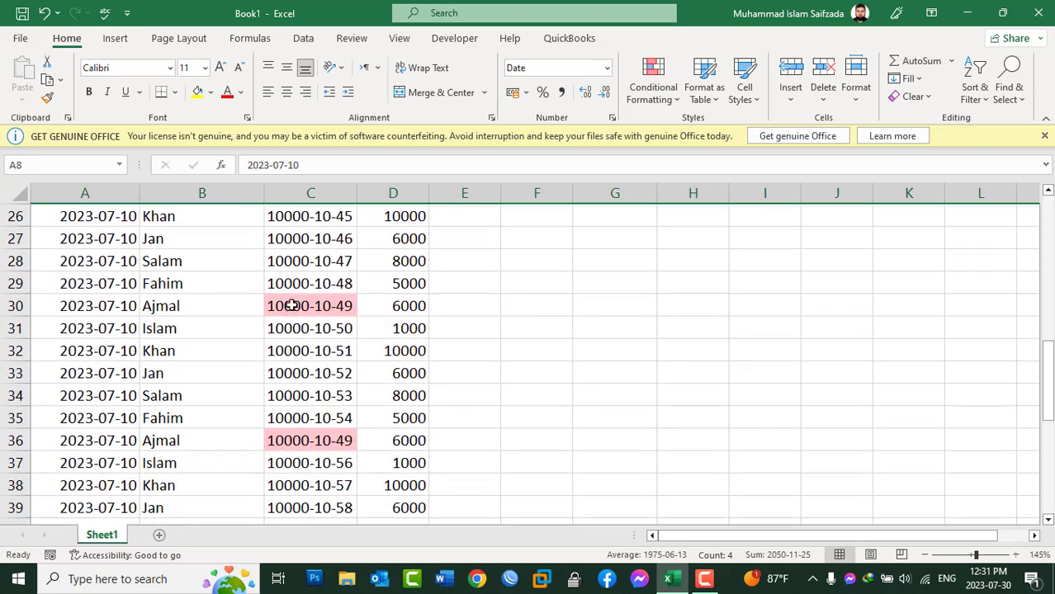
click(15, 306)
right_click(15, 305)
click(70, 183)
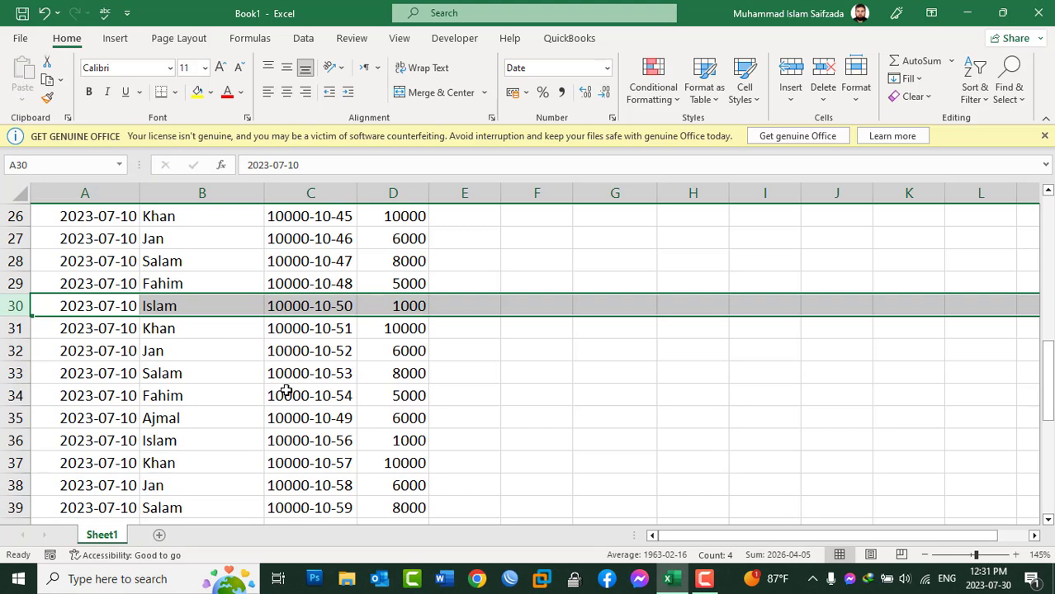
click(320, 270)
scroll(617, 224, up, 3)
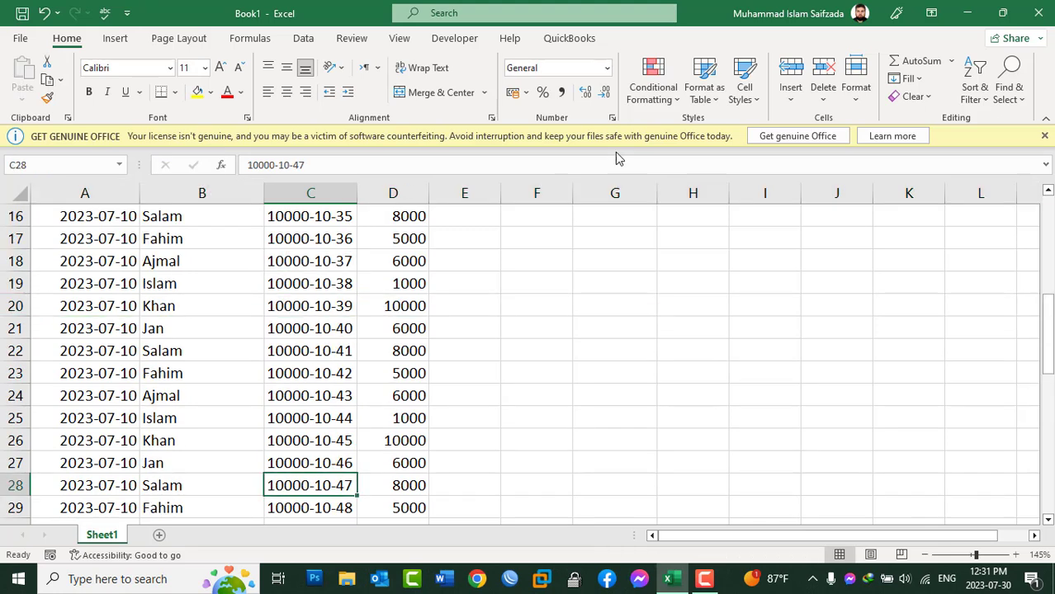
Close the Highlight Cells Rules menu and minimise the Excel window to the desktop.
click(659, 106)
mouse_move(710, 130)
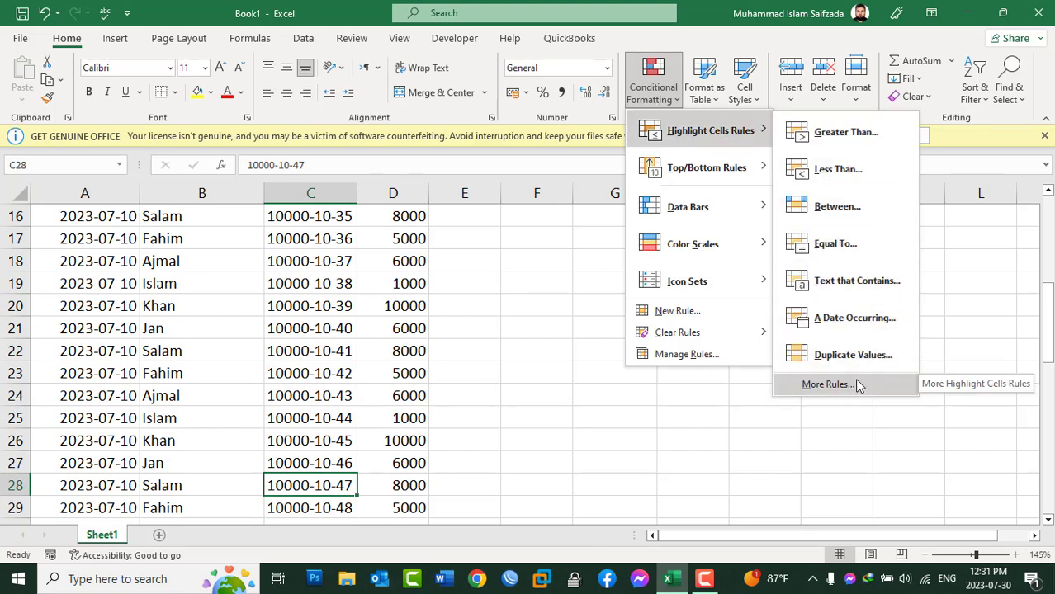
click(438, 257)
click(671, 578)
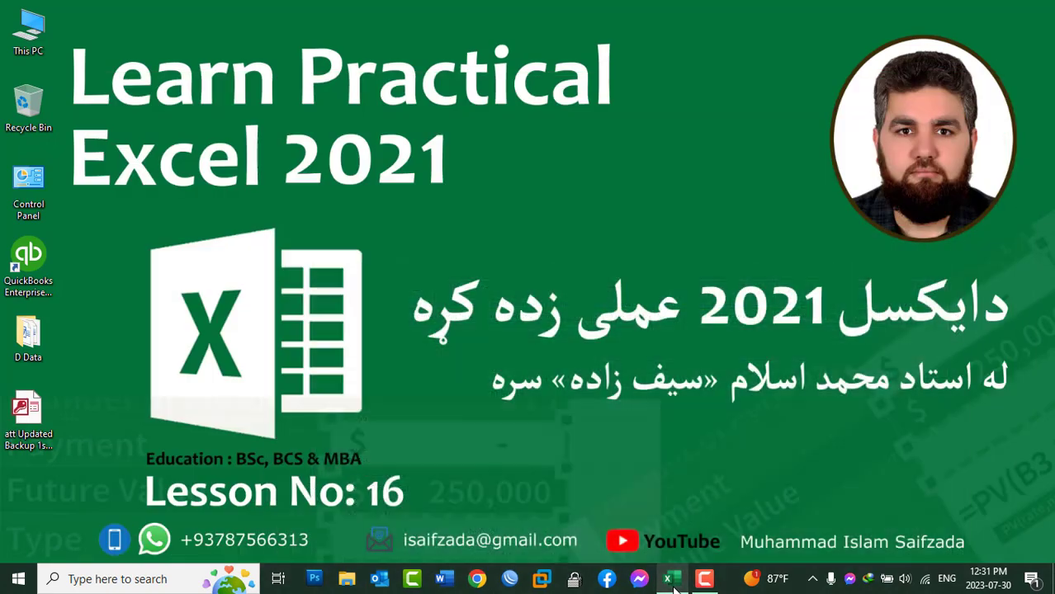